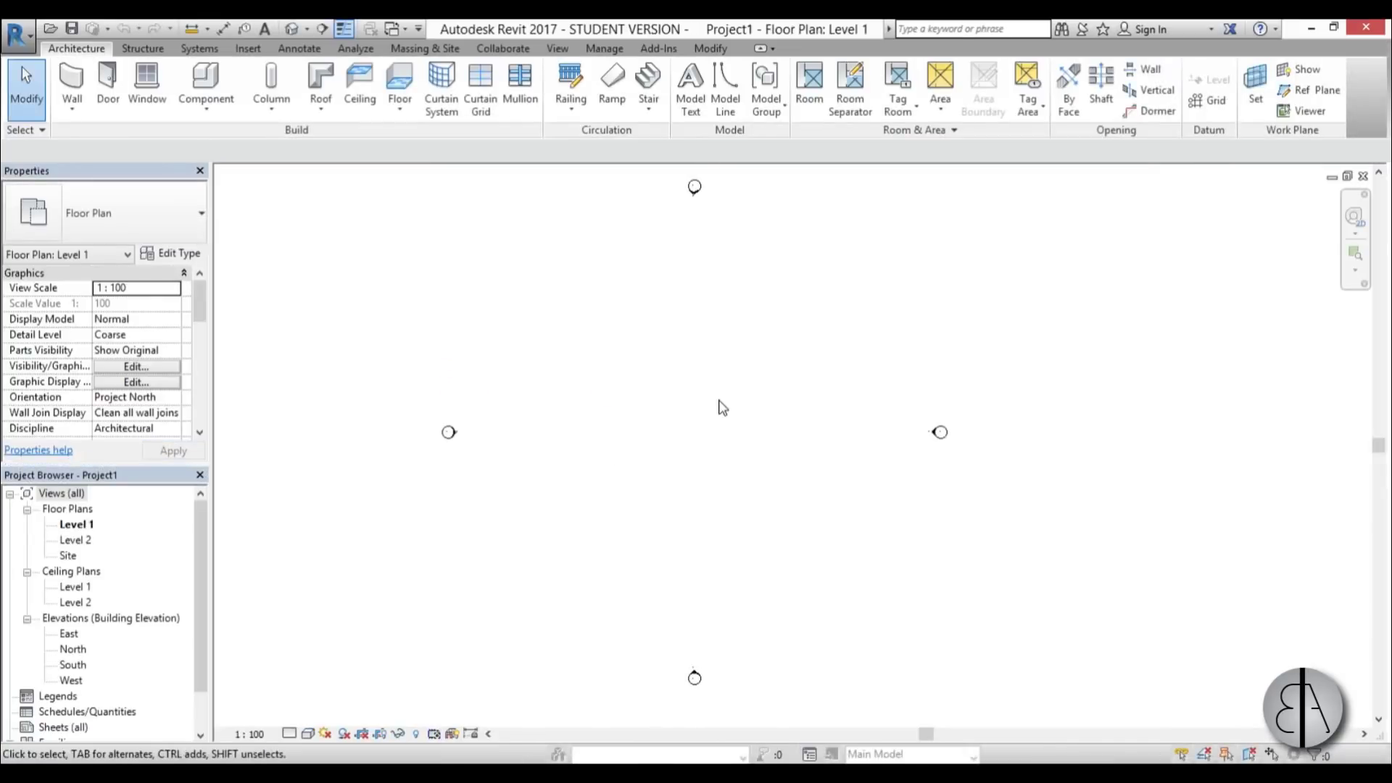
# - Set the project length format to meters in Project Units (UN) and confirm
pyautogui.press('u')
pyautogui.press('n')
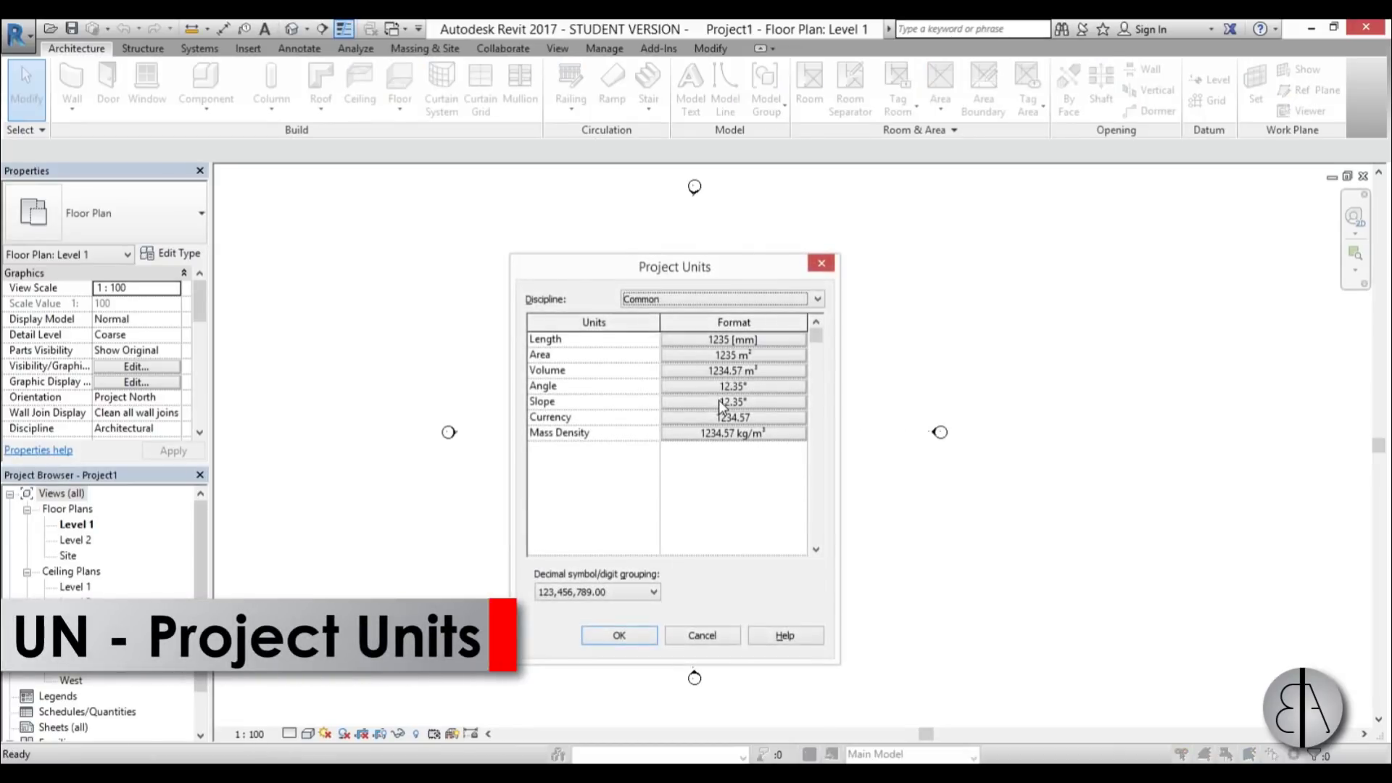
pyautogui.click(717, 340)
pyautogui.click(675, 355)
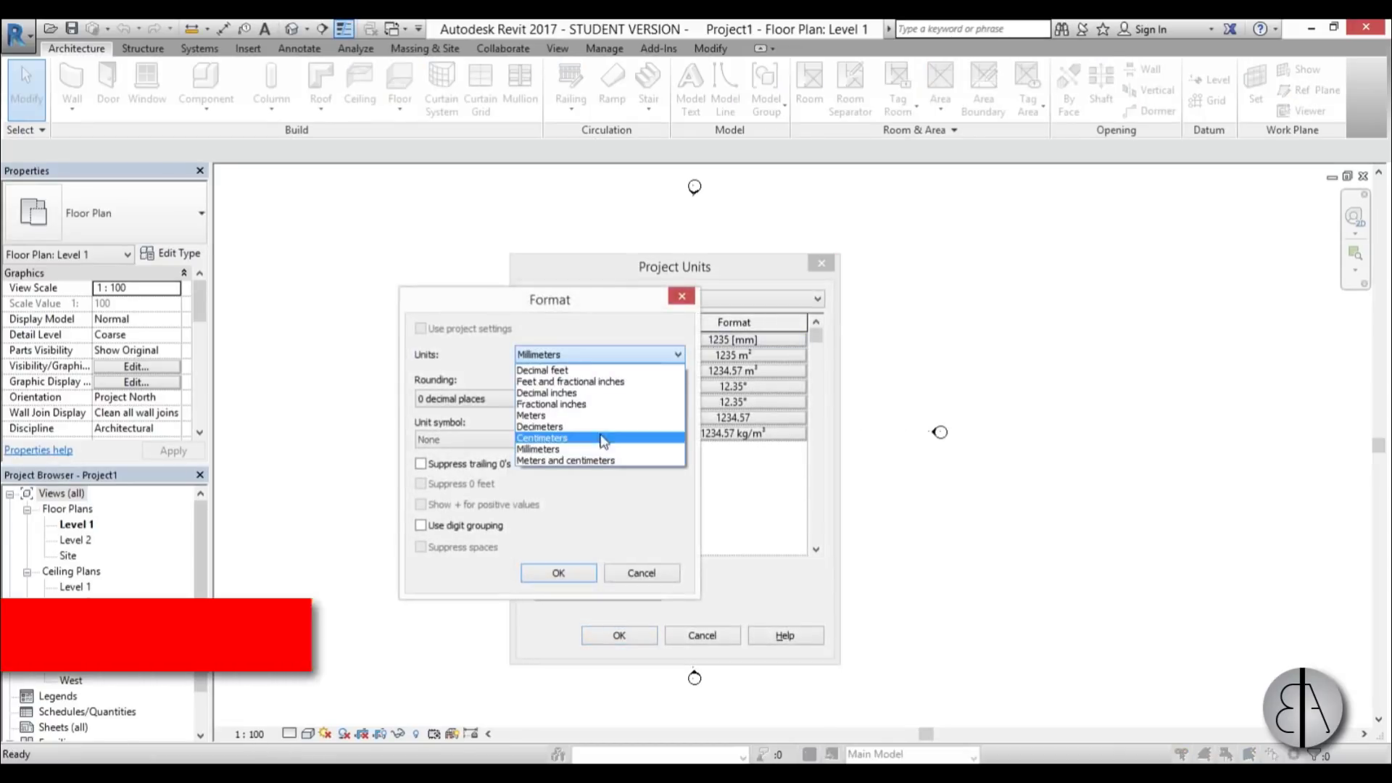
pyautogui.click(587, 416)
pyautogui.click(557, 572)
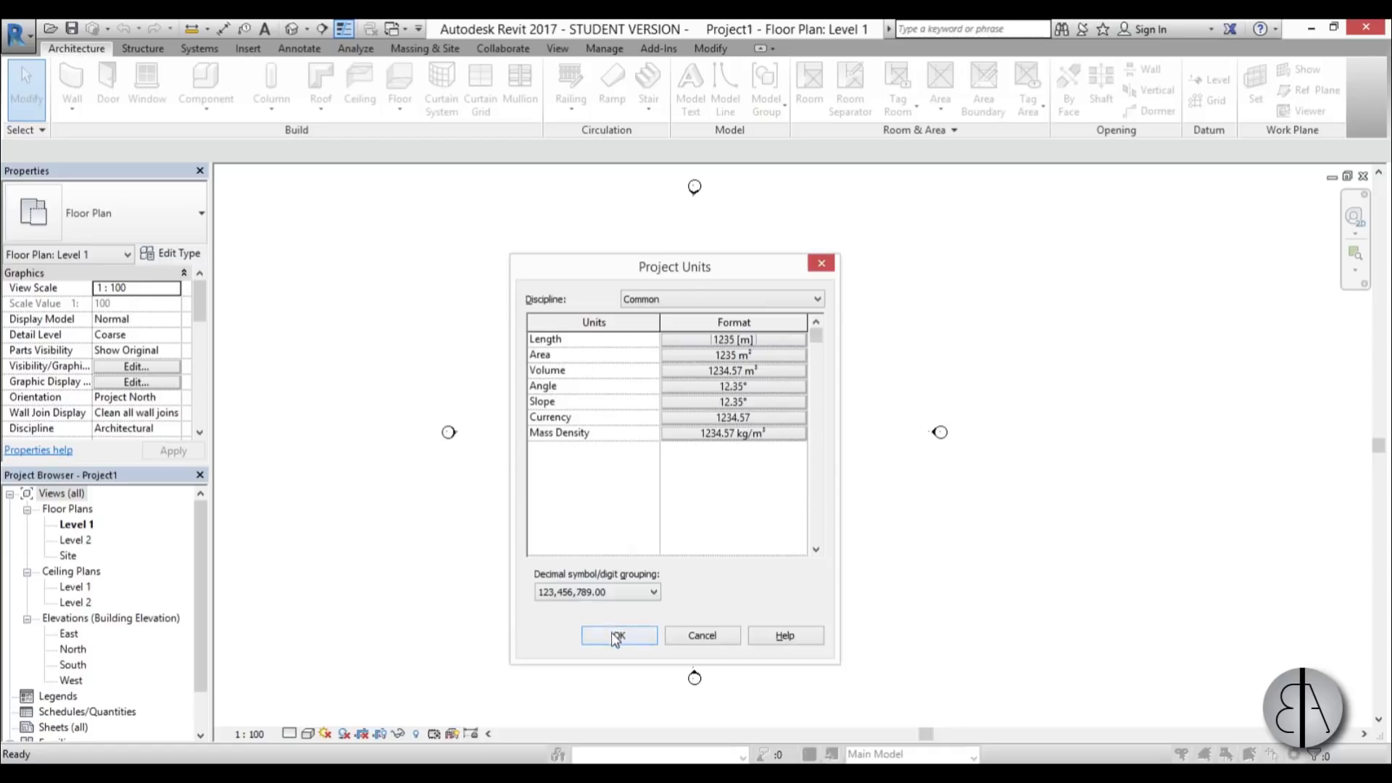
pyautogui.click(619, 635)
pyautogui.moveTo(748, 437); pyautogui.dragTo(720, 411, button='middle')
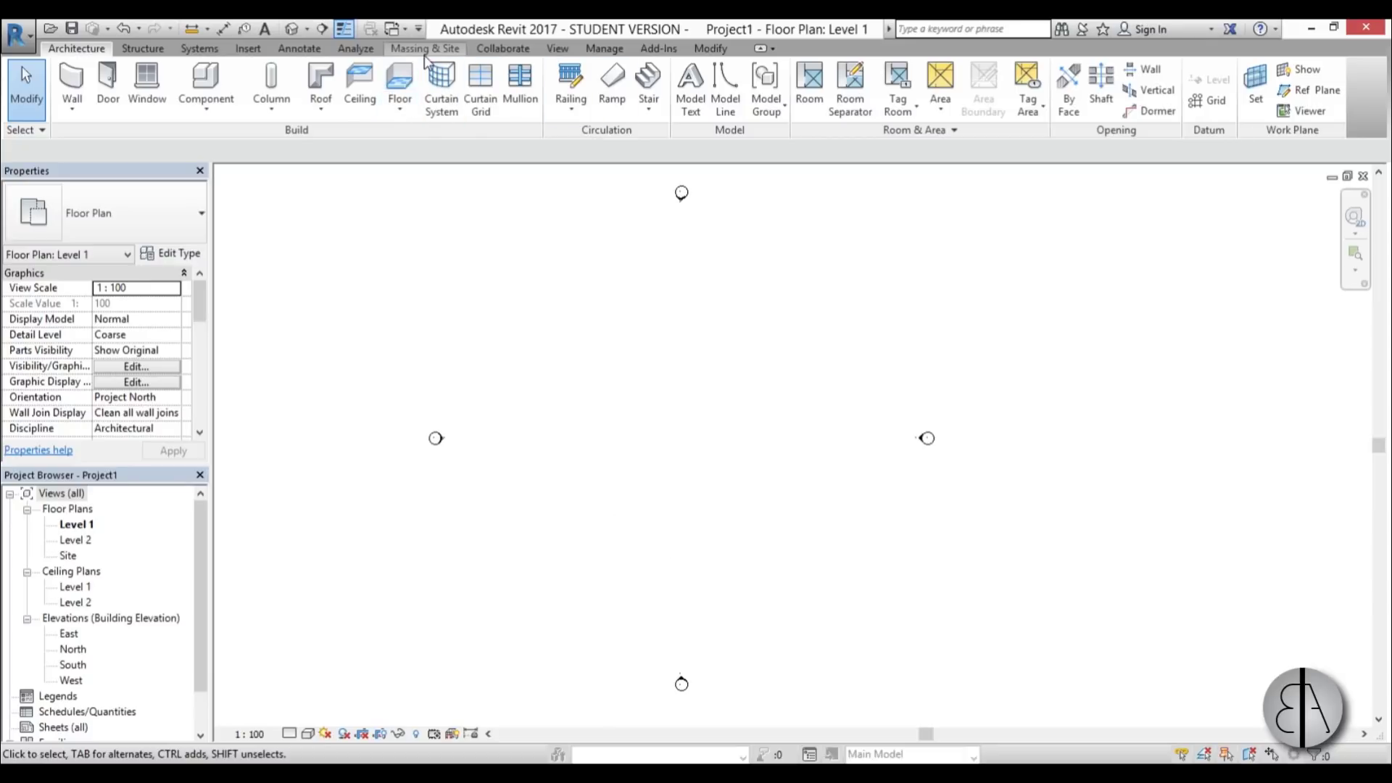
# - In the South elevation, change Level 2's elevation value to 12
pyautogui.doubleClick(80, 667)
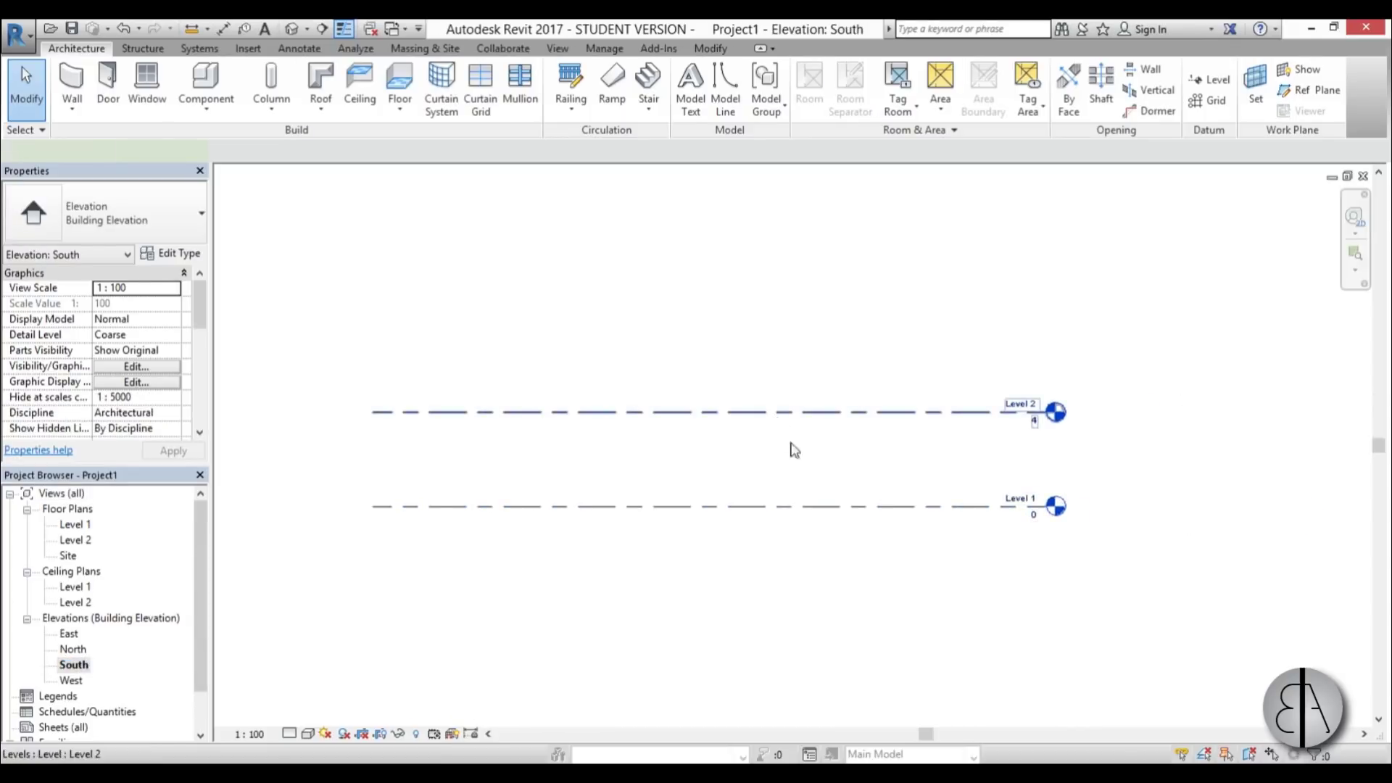
pyautogui.click(783, 419)
pyautogui.click(1027, 424)
pyautogui.write('1')
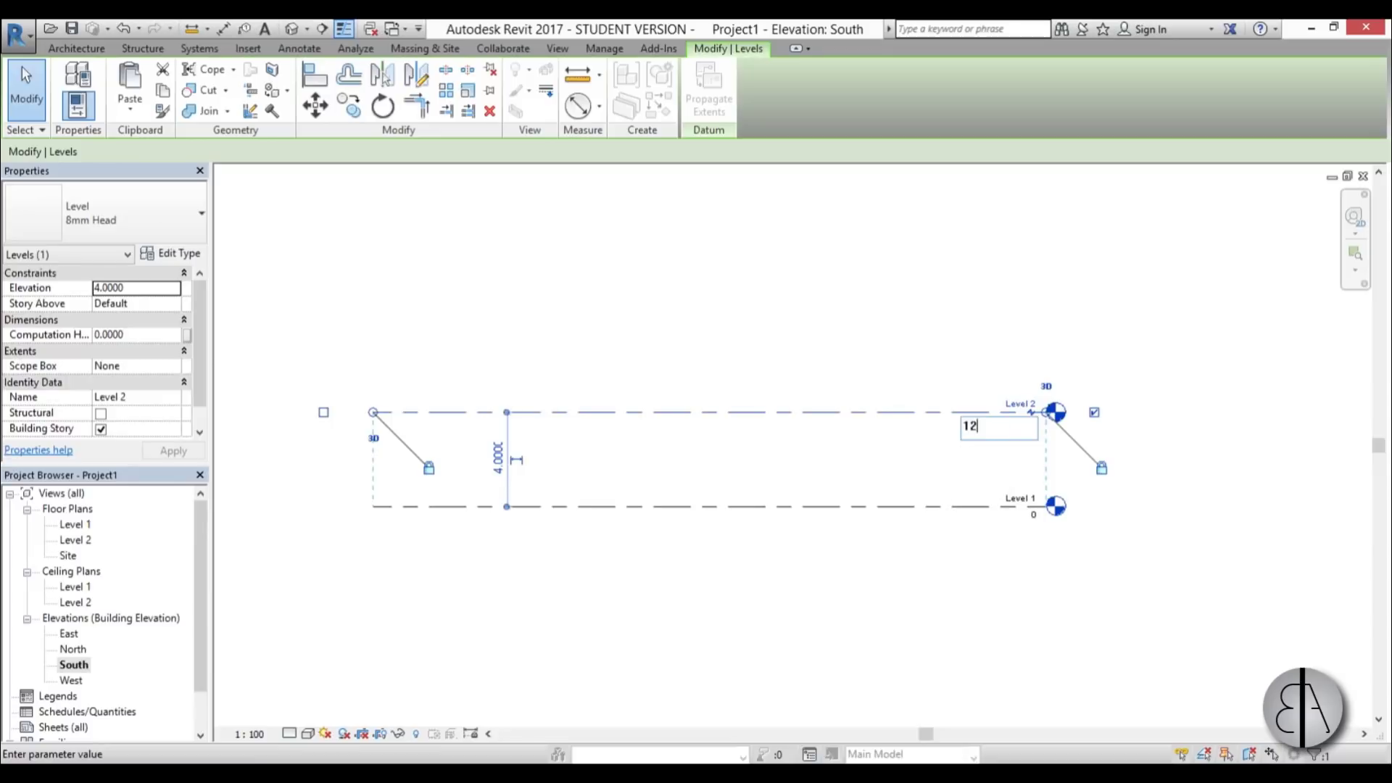
pyautogui.write('2')
pyautogui.press('Return')
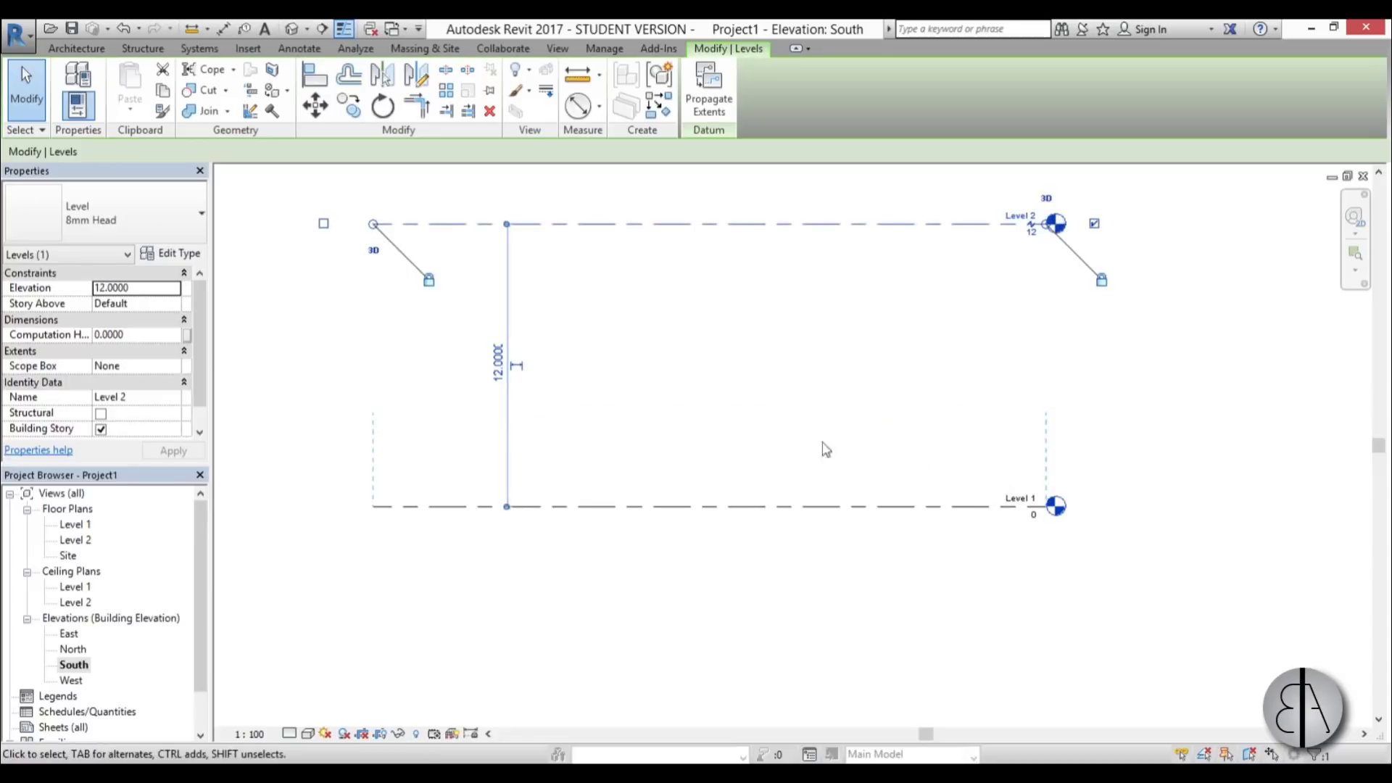
pyautogui.scroll(-1, 712, 475)
# - Deselect the level and go back to the Level 1 floor plan
pyautogui.click(823, 349)
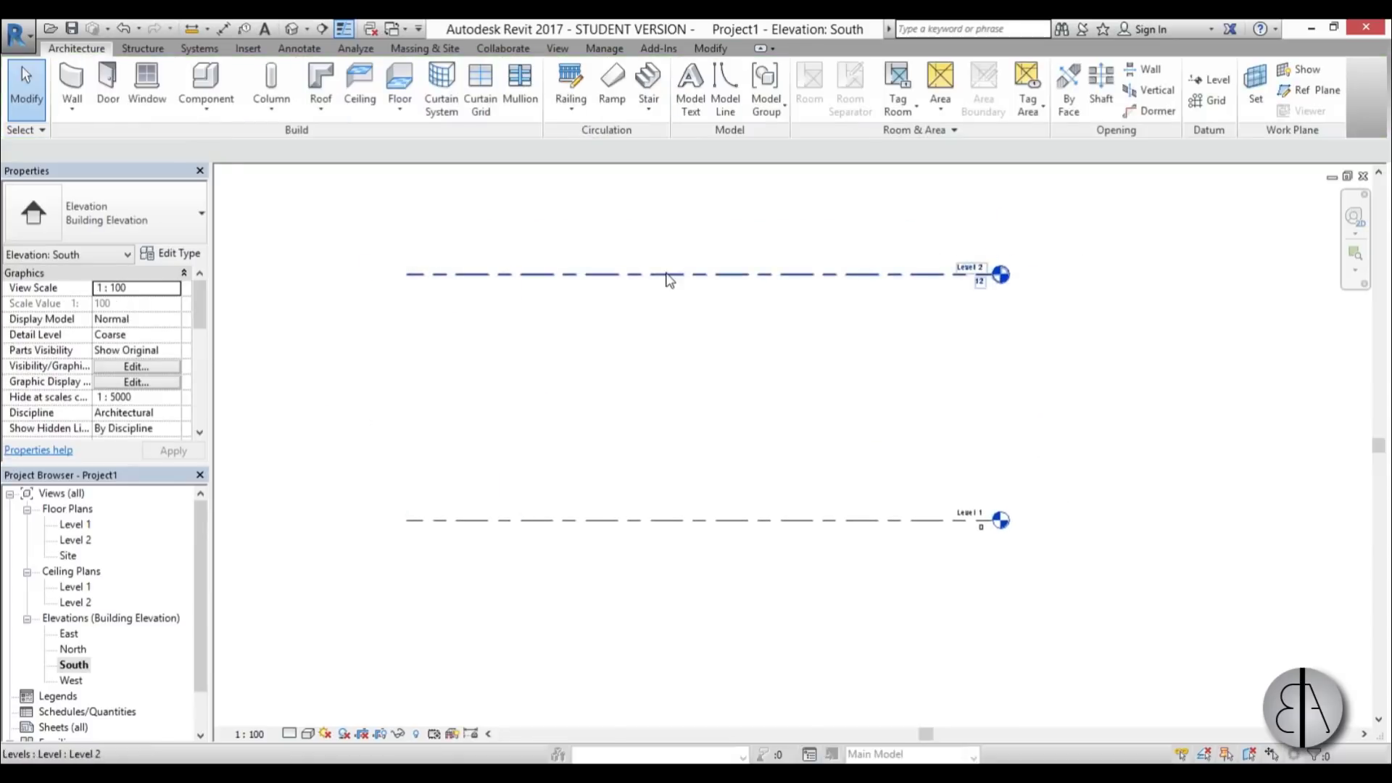
pyautogui.moveTo(612, 358); pyautogui.dragTo(607, 373, button='middle')
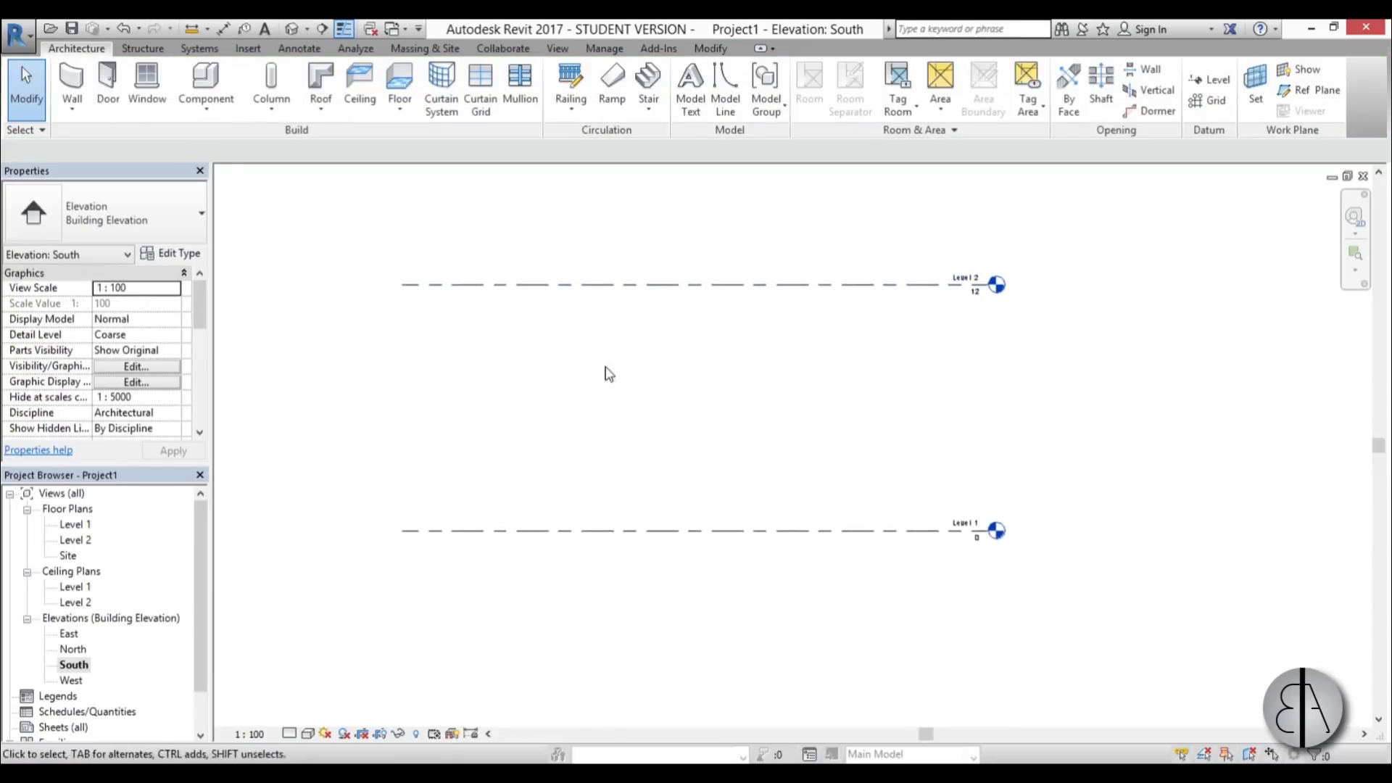
pyautogui.doubleClick(74, 527)
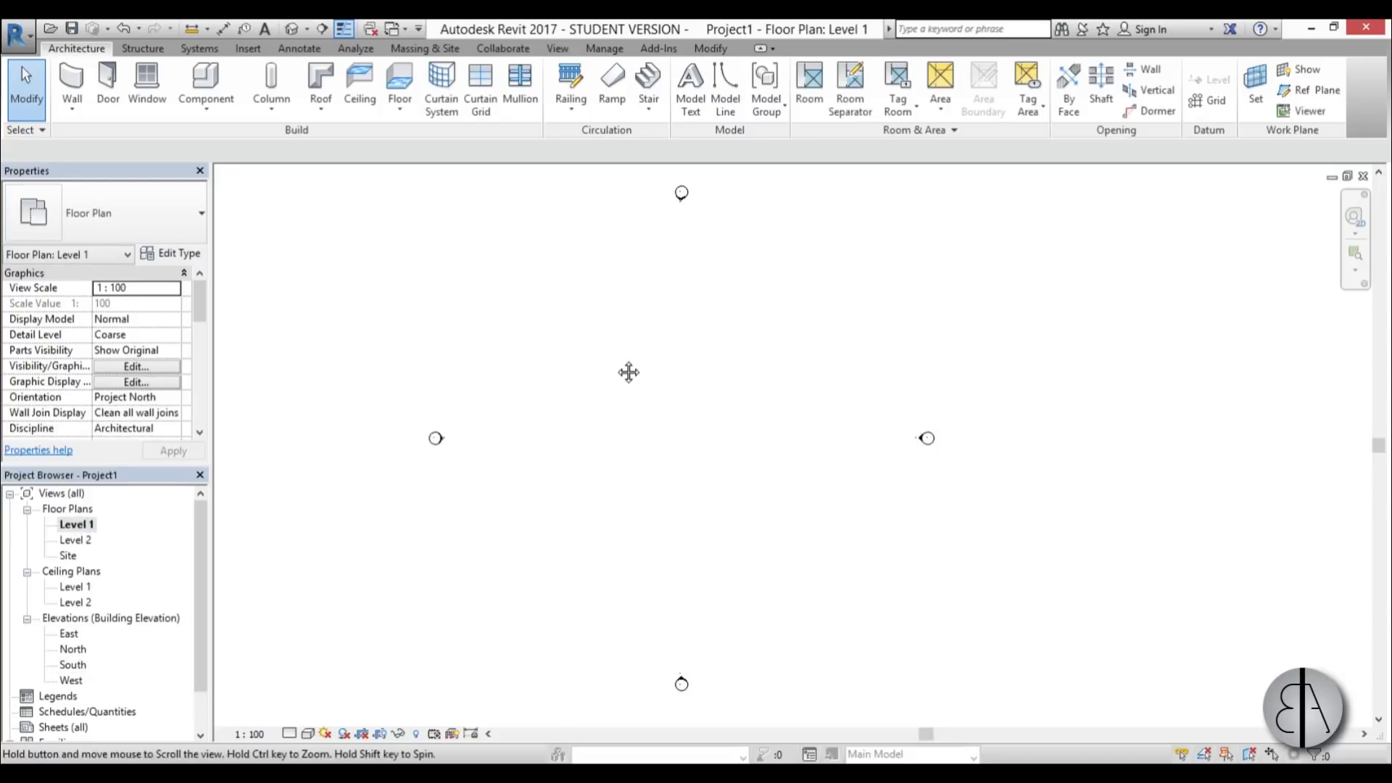
# - Start an In-Place Mass from Massing & Site, dismiss the Show Mass notice, and name it
pyautogui.click(415, 50)
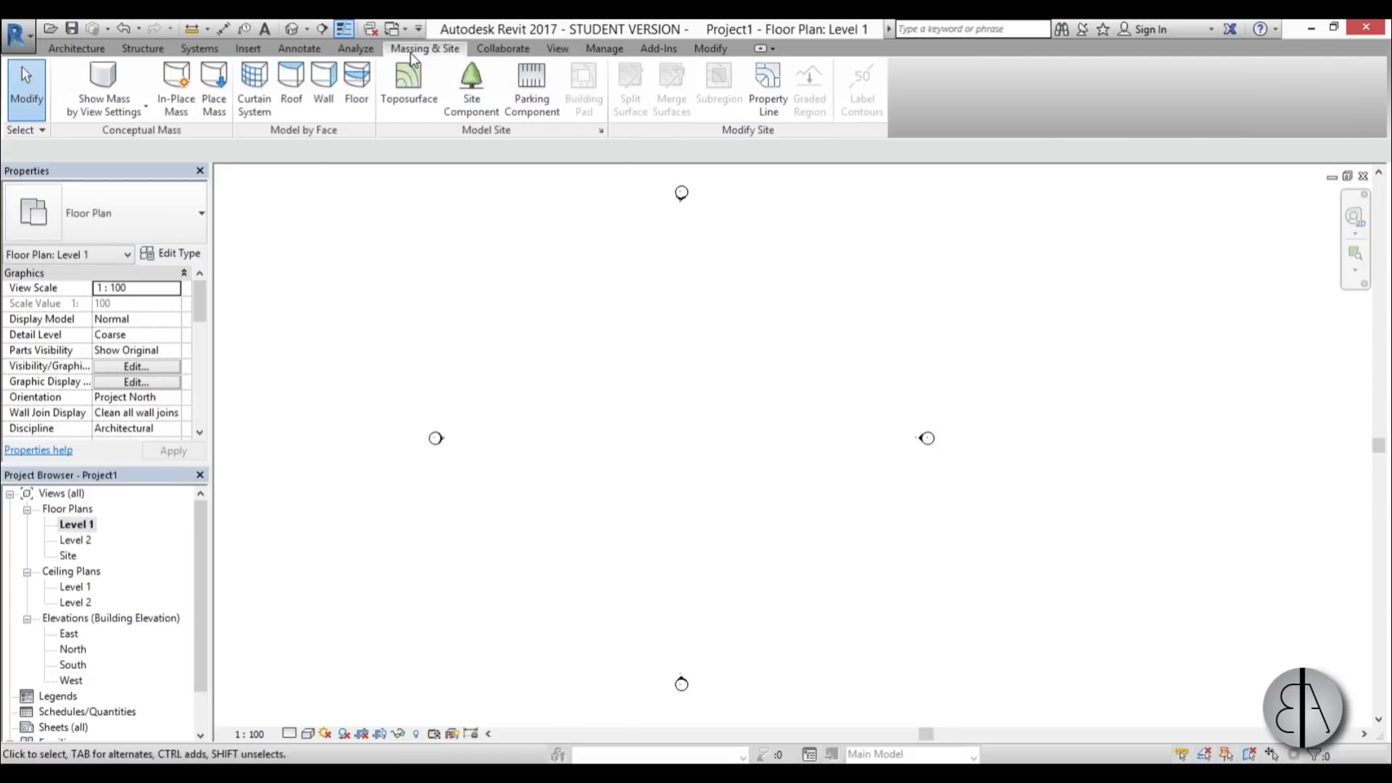
pyautogui.click(177, 87)
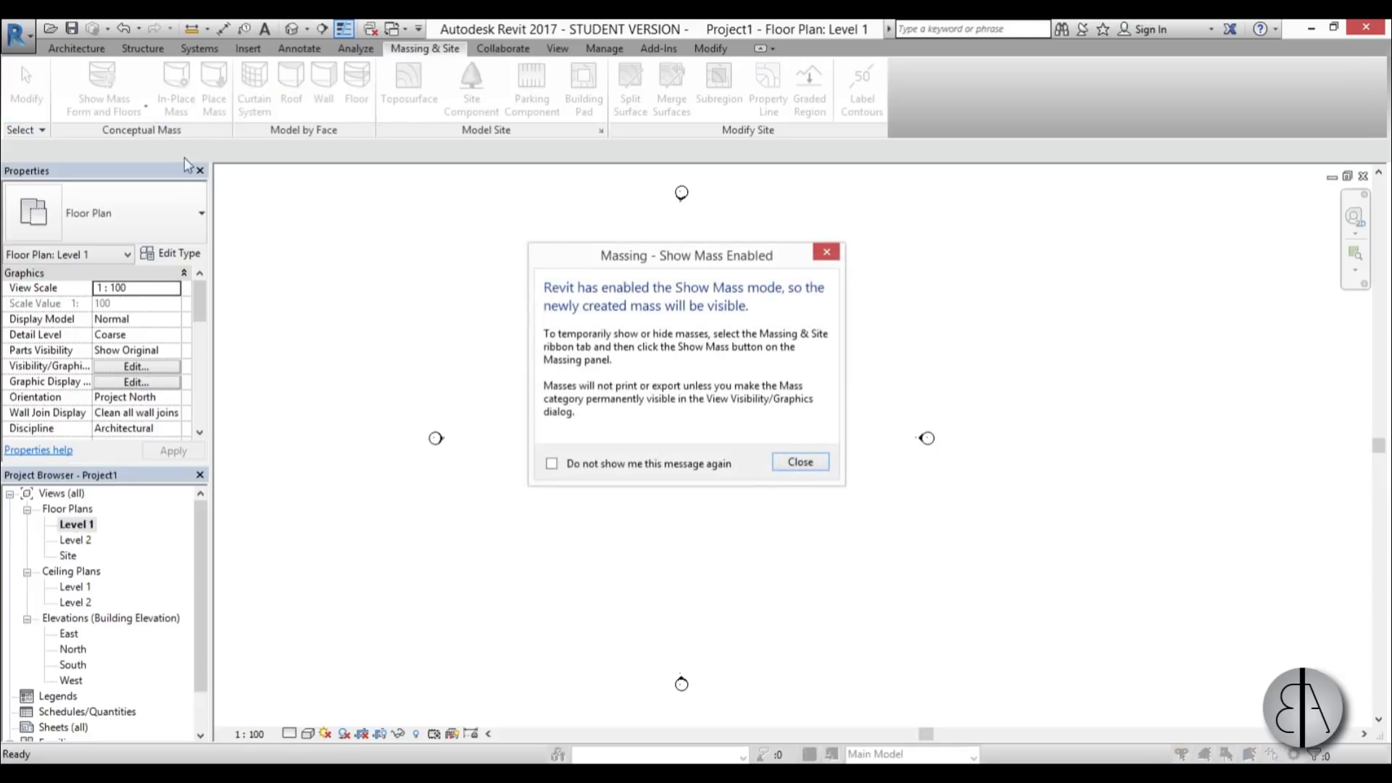
pyautogui.click(810, 466)
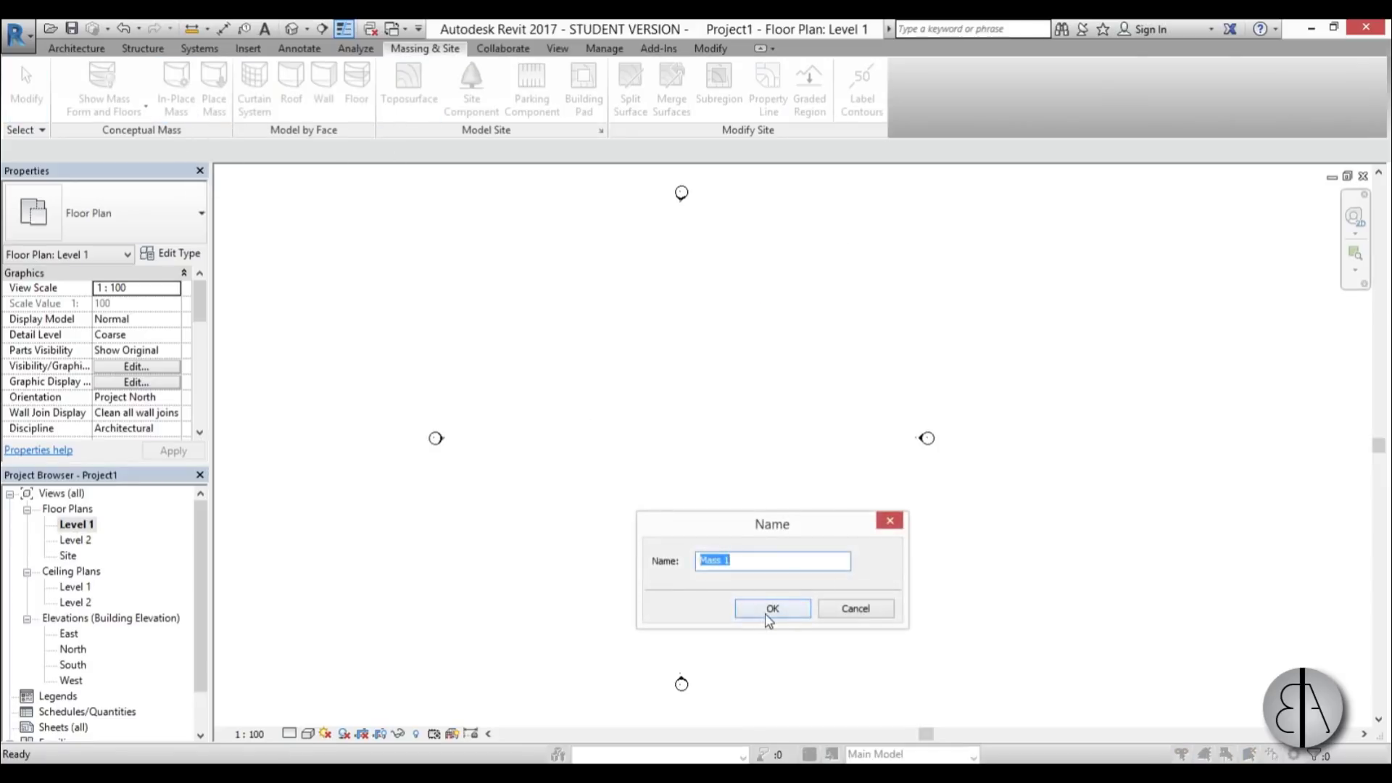
pyautogui.moveTo(770, 532); pyautogui.dragTo(722, 433)
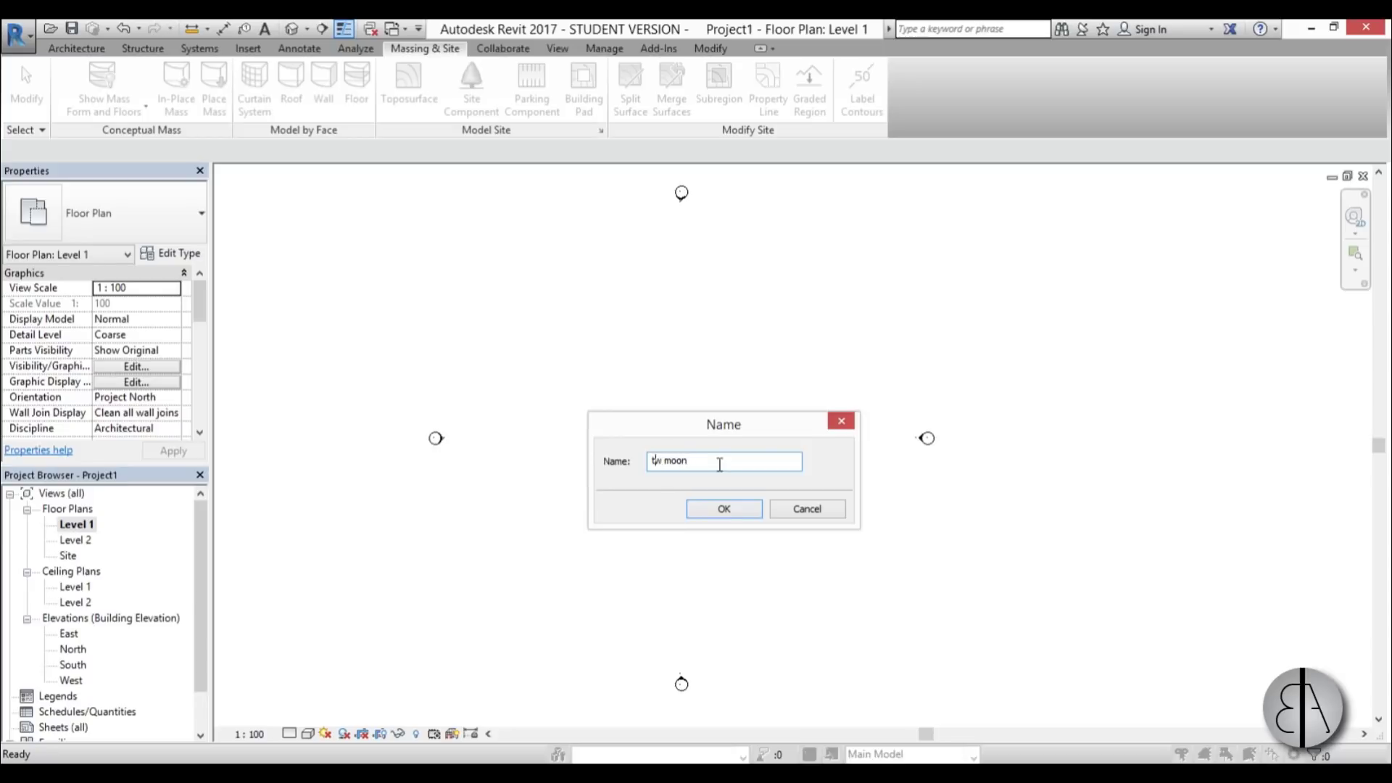
pyautogui.press('Return')
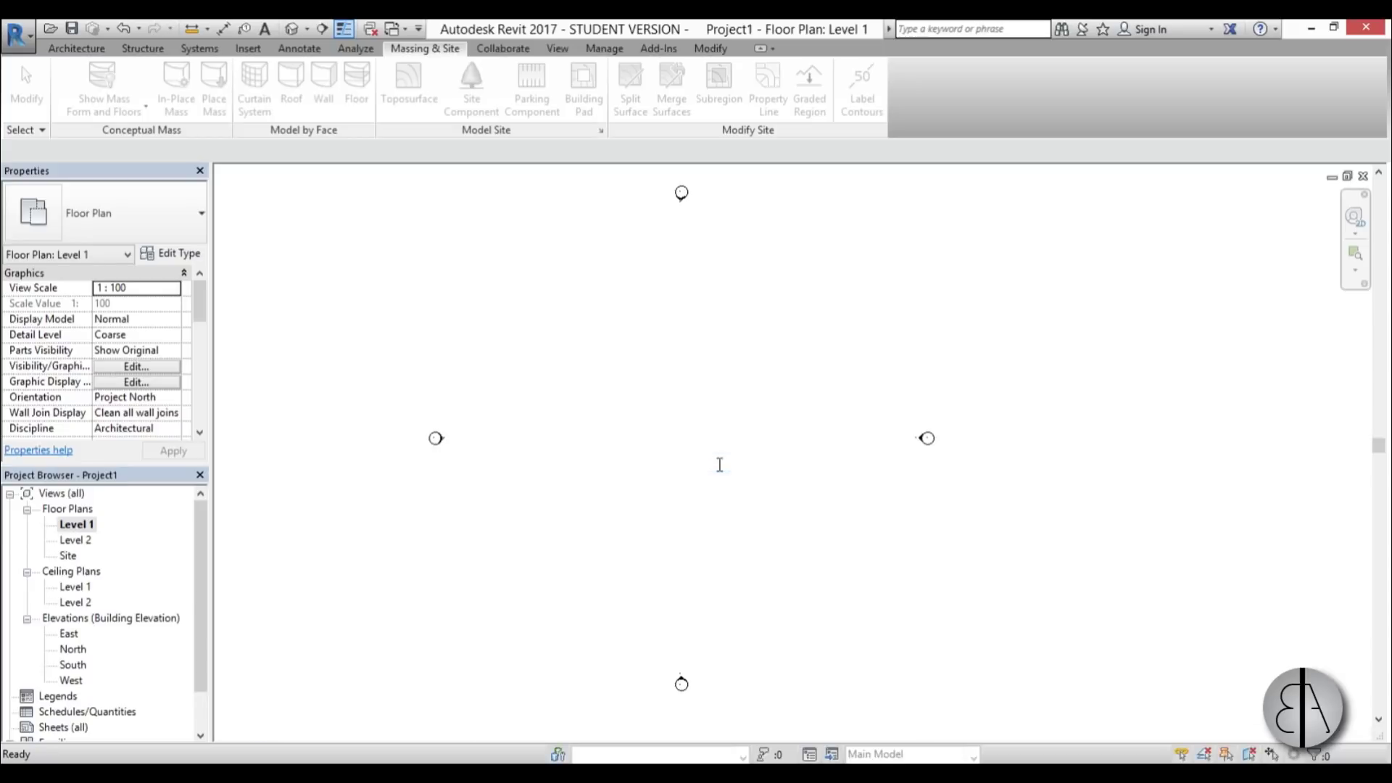
# - Draw a 10 × 10 model-line rectangle and a 9 × 12 rectangle to its right
pyautogui.moveTo(594, 434); pyautogui.dragTo(584, 430, button='middle')
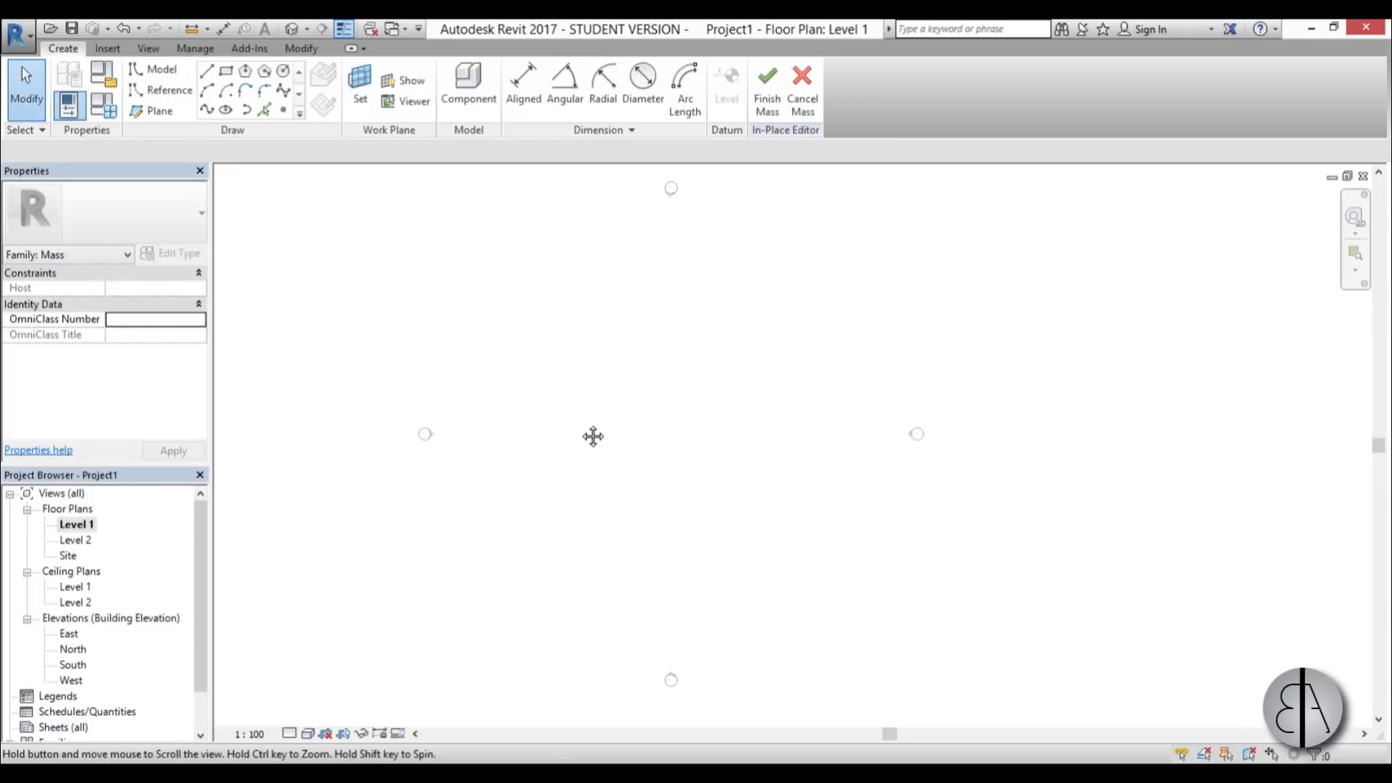
pyautogui.click(226, 72)
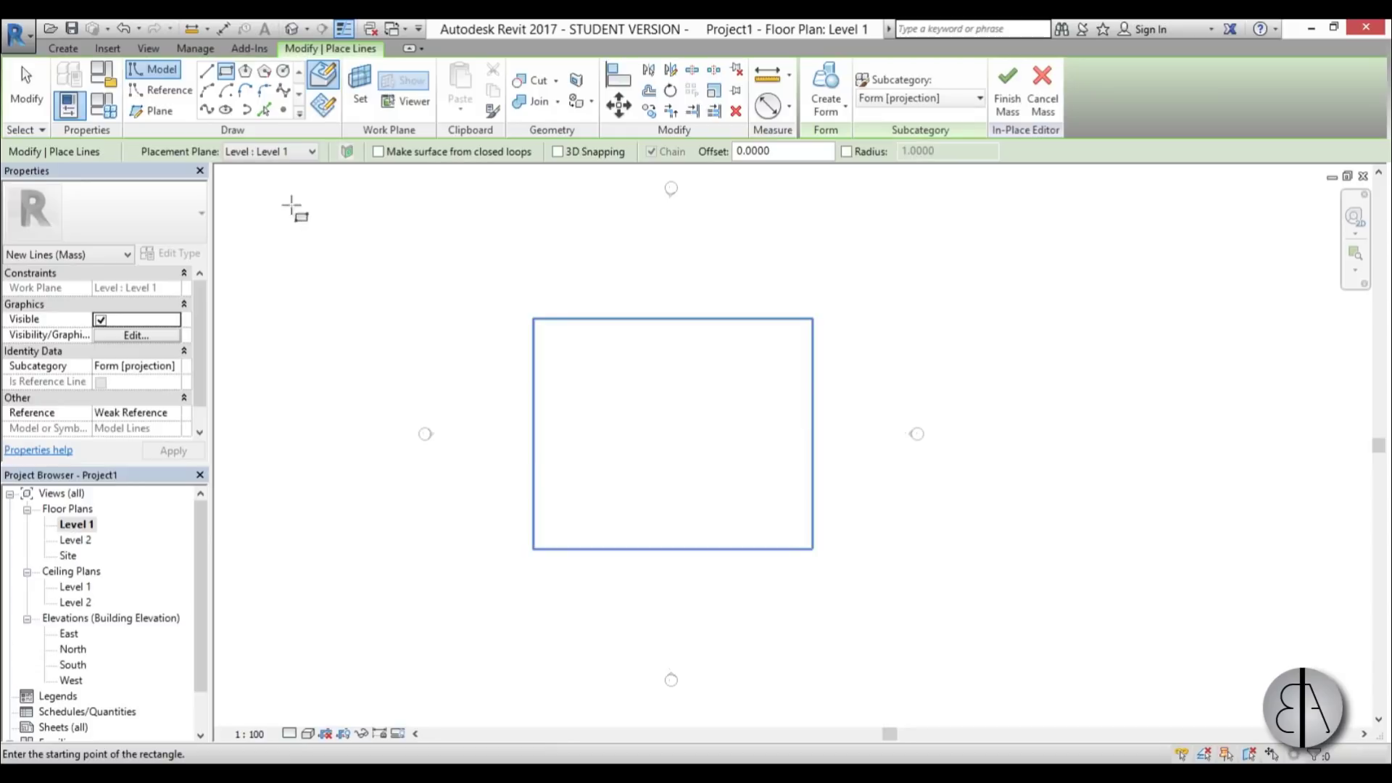
pyautogui.click(550, 401)
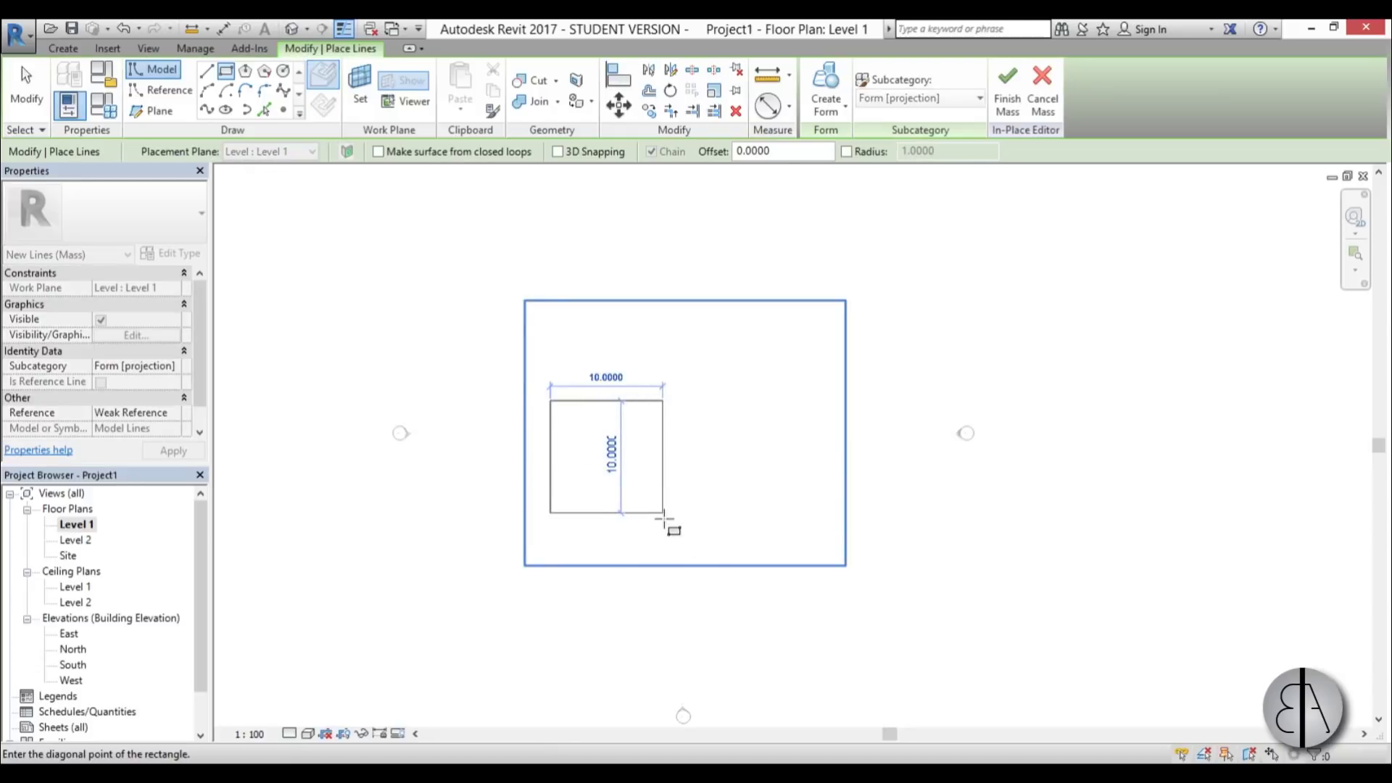
pyautogui.click(663, 535)
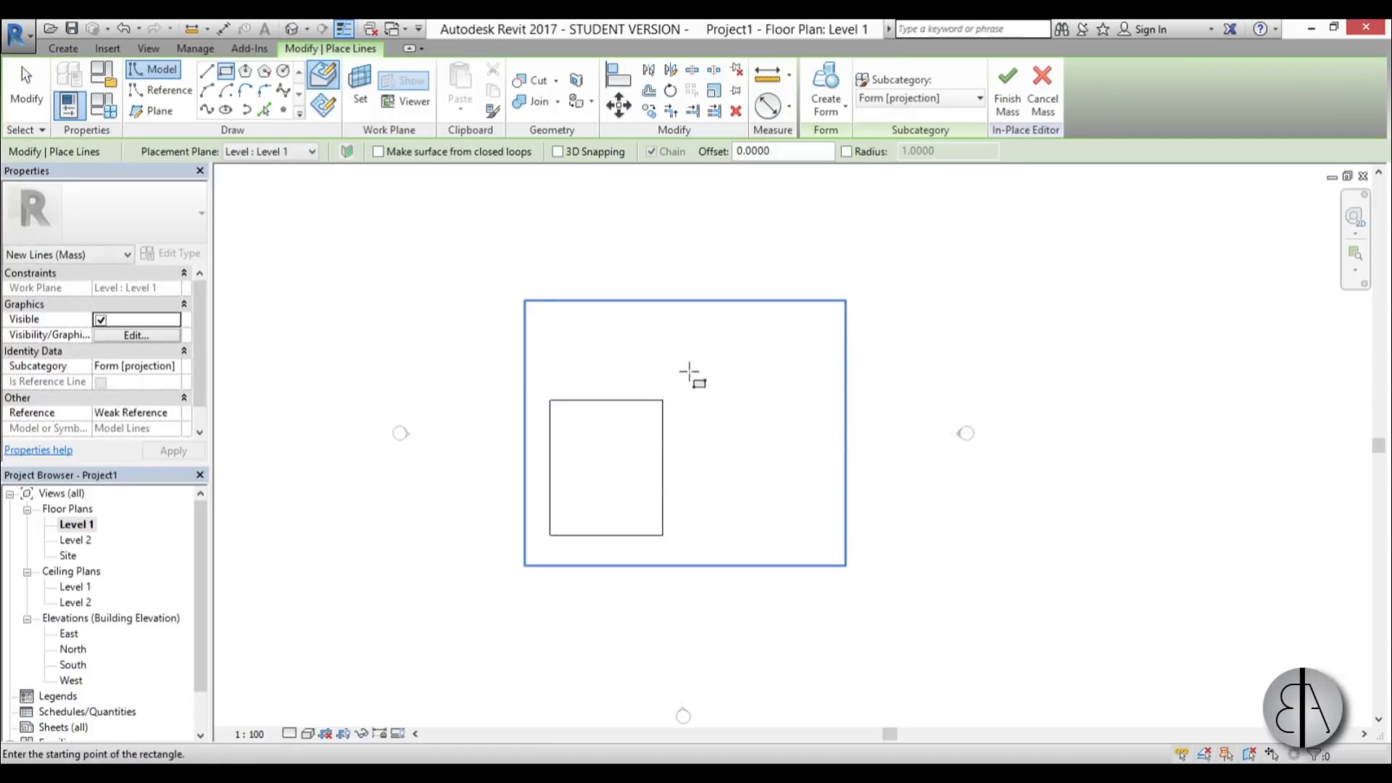
pyautogui.click(679, 377)
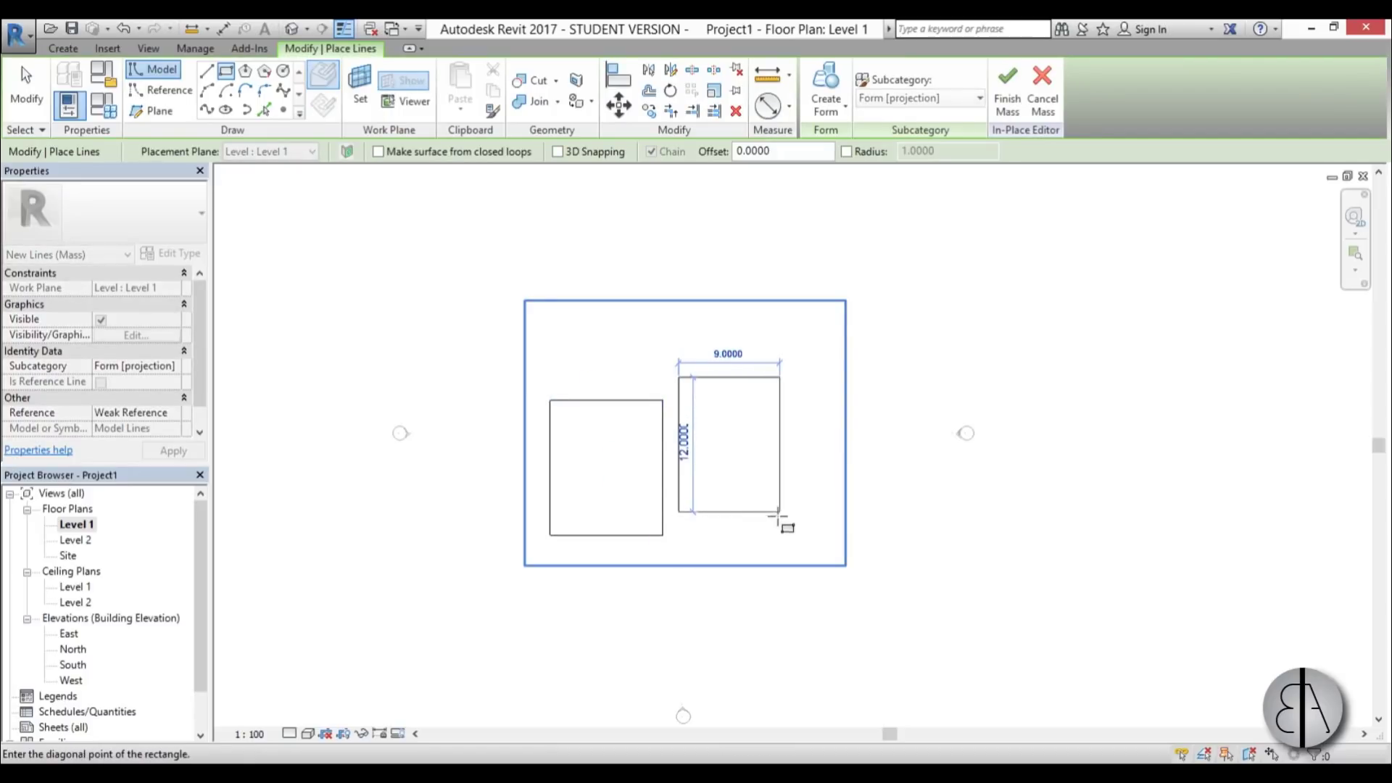
pyautogui.click(779, 523)
pyautogui.press('Escape')
pyautogui.press('Escape')
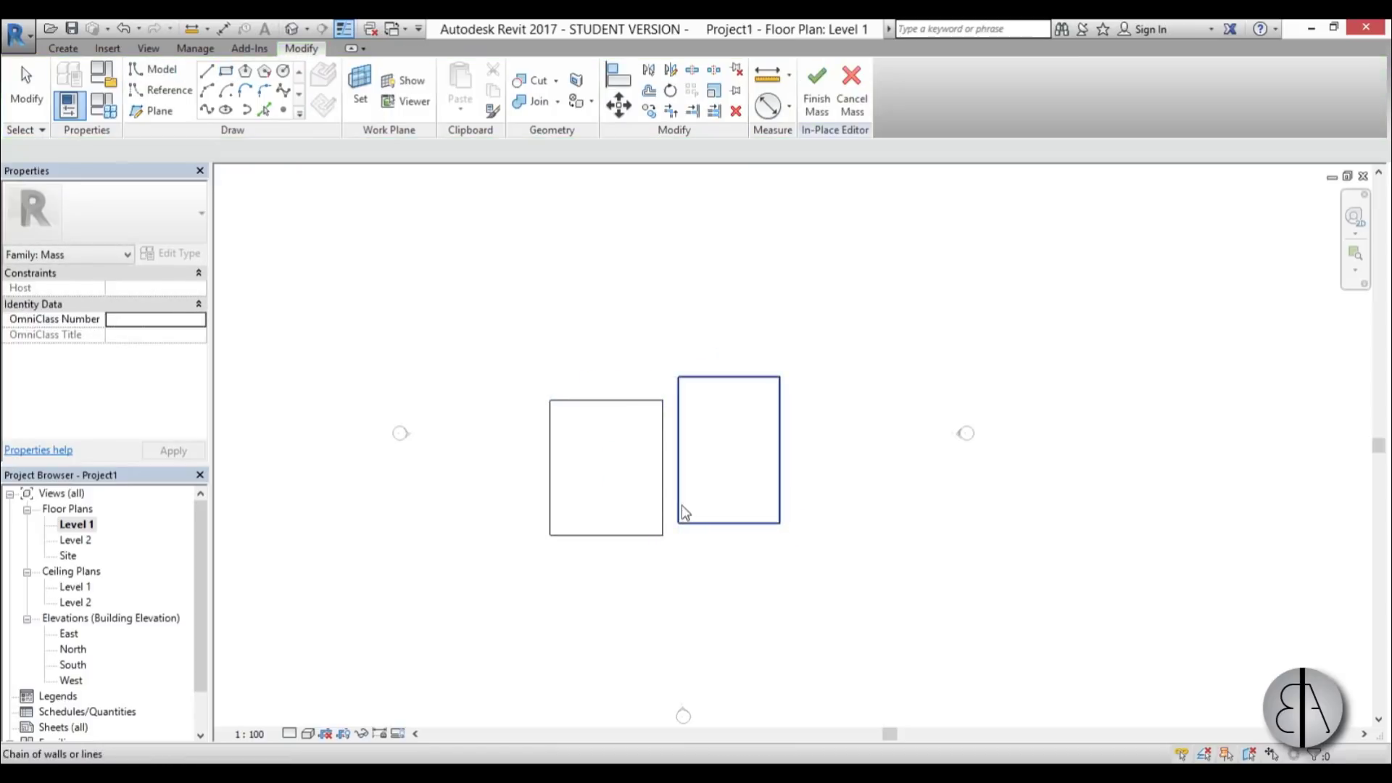
pyautogui.scroll(1, 688, 482)
# - Set the gap between the two rectangles to 1 using the right rectangle's left edge
pyautogui.click(686, 482)
pyautogui.scroll(1, 687, 482)
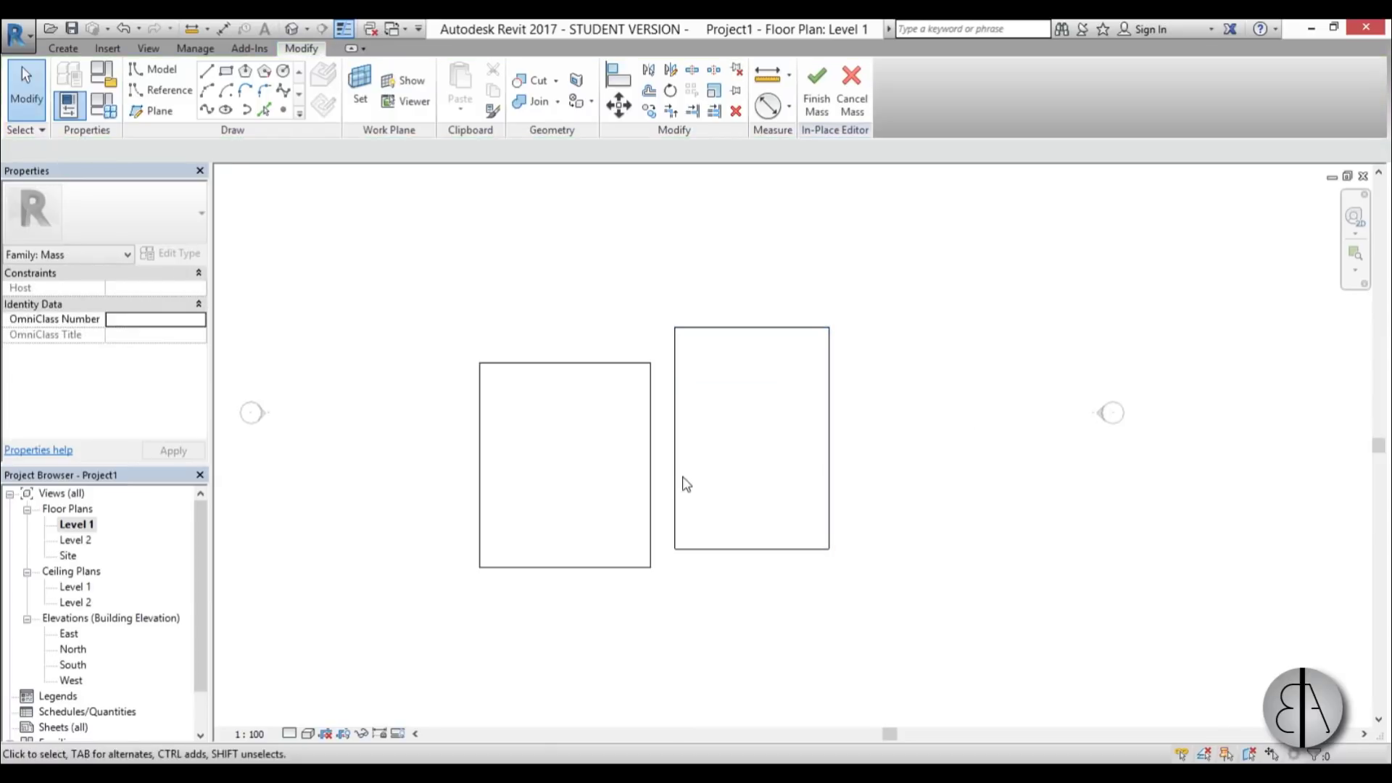
pyautogui.press('Tab')
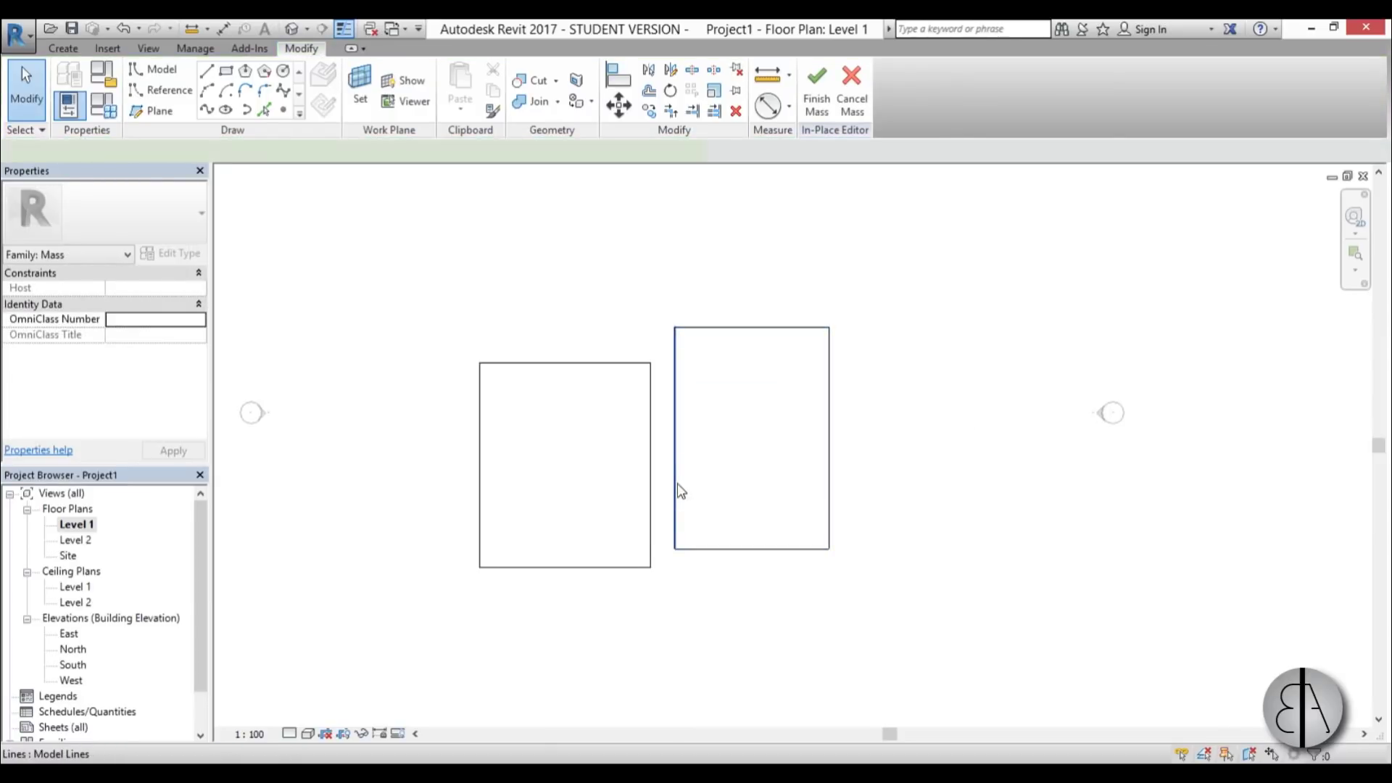
pyautogui.click(677, 493)
pyautogui.scroll(2, 671, 602)
pyautogui.click(655, 552)
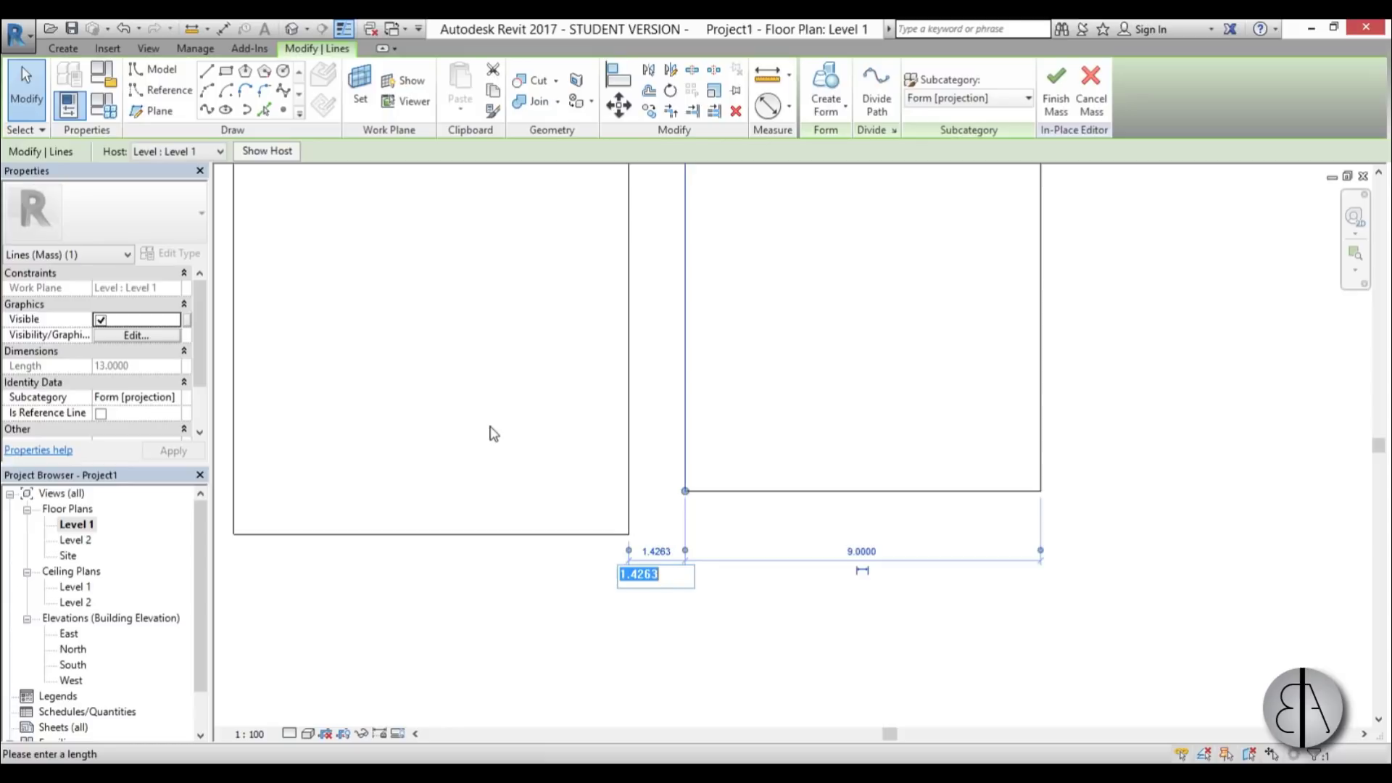
pyautogui.write('1')
pyautogui.press('Return')
pyautogui.press('Escape')
pyautogui.scroll(-2, 892, 707)
pyautogui.moveTo(899, 709); pyautogui.dragTo(872, 677, button='middle')
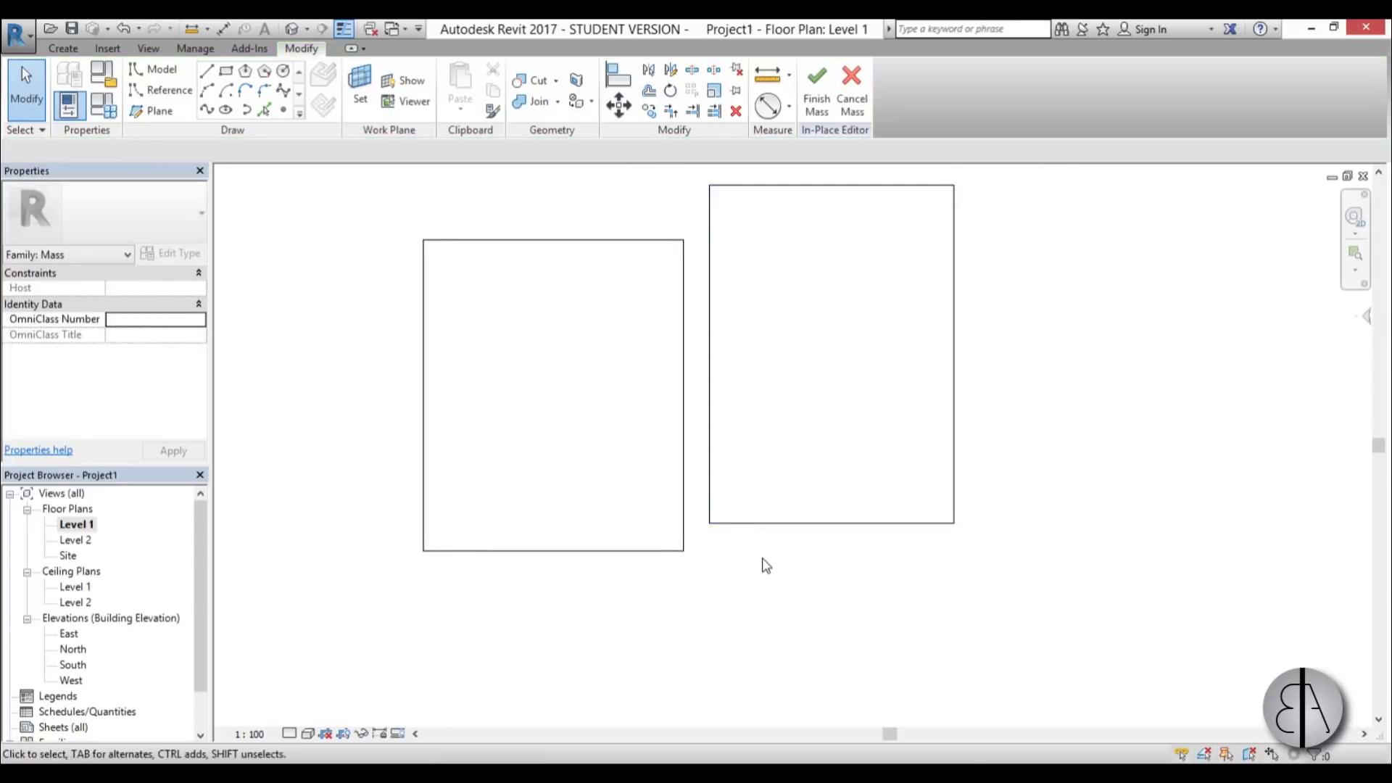
pyautogui.scroll(-2, 653, 528)
pyautogui.scroll(-1, 738, 392)
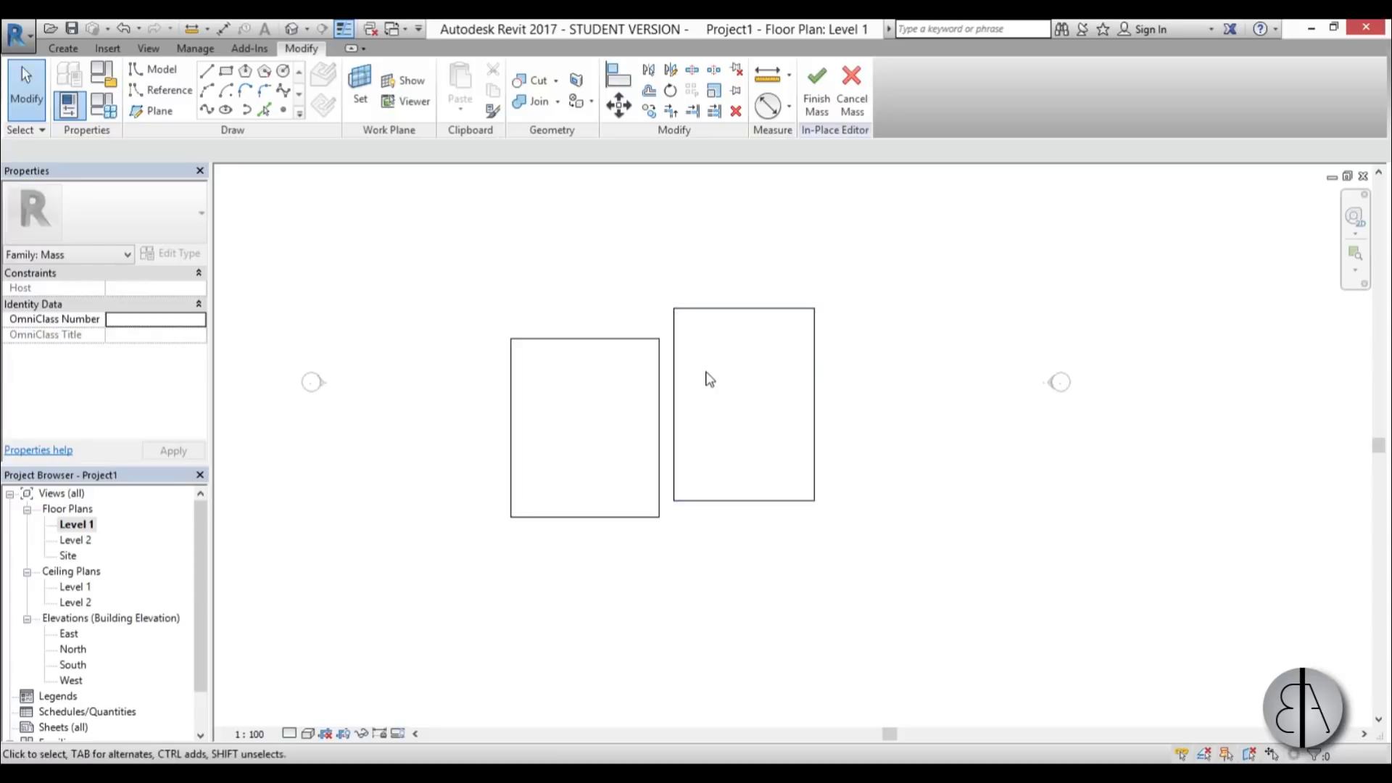
pyautogui.scroll(1, 701, 364)
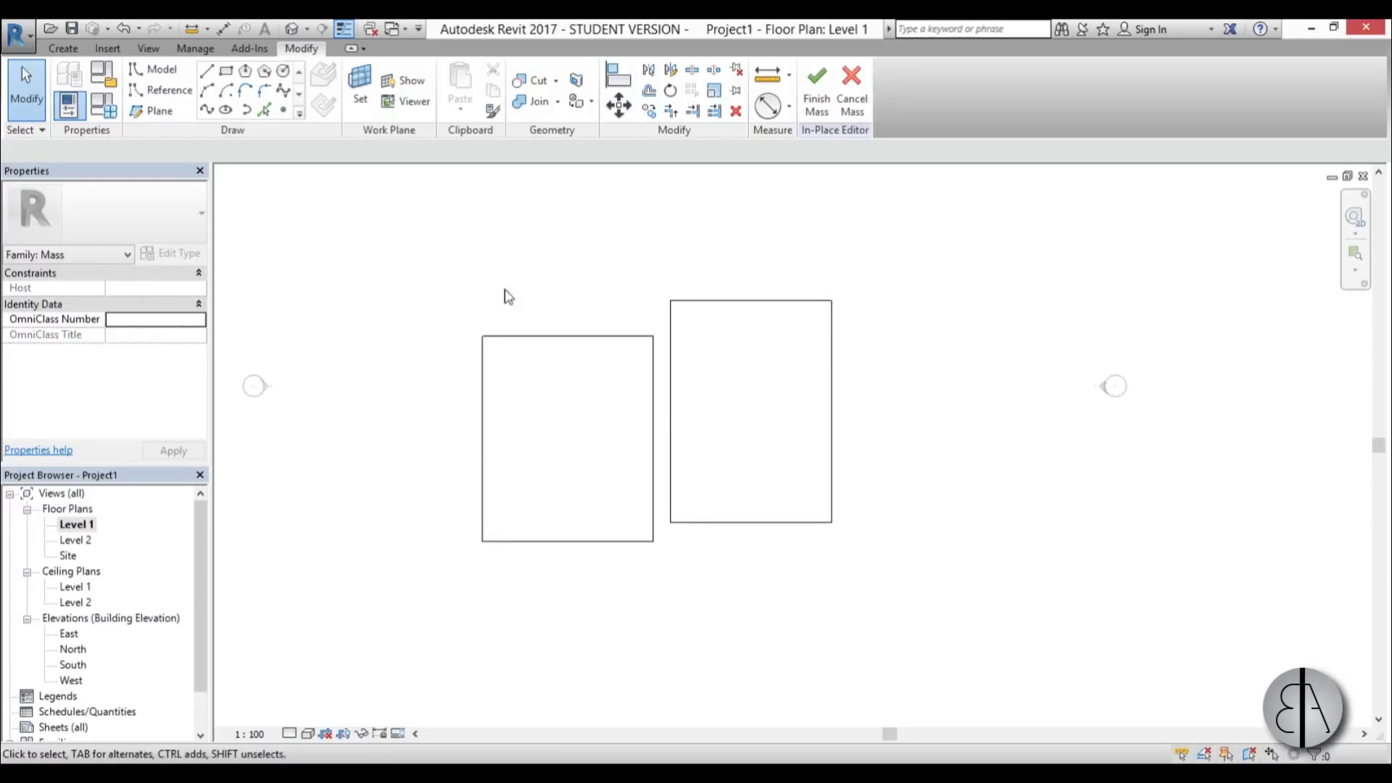
# - Draw a vertical reference plane in the gap, 0.5 from the left rectangle
pyautogui.click(152, 110)
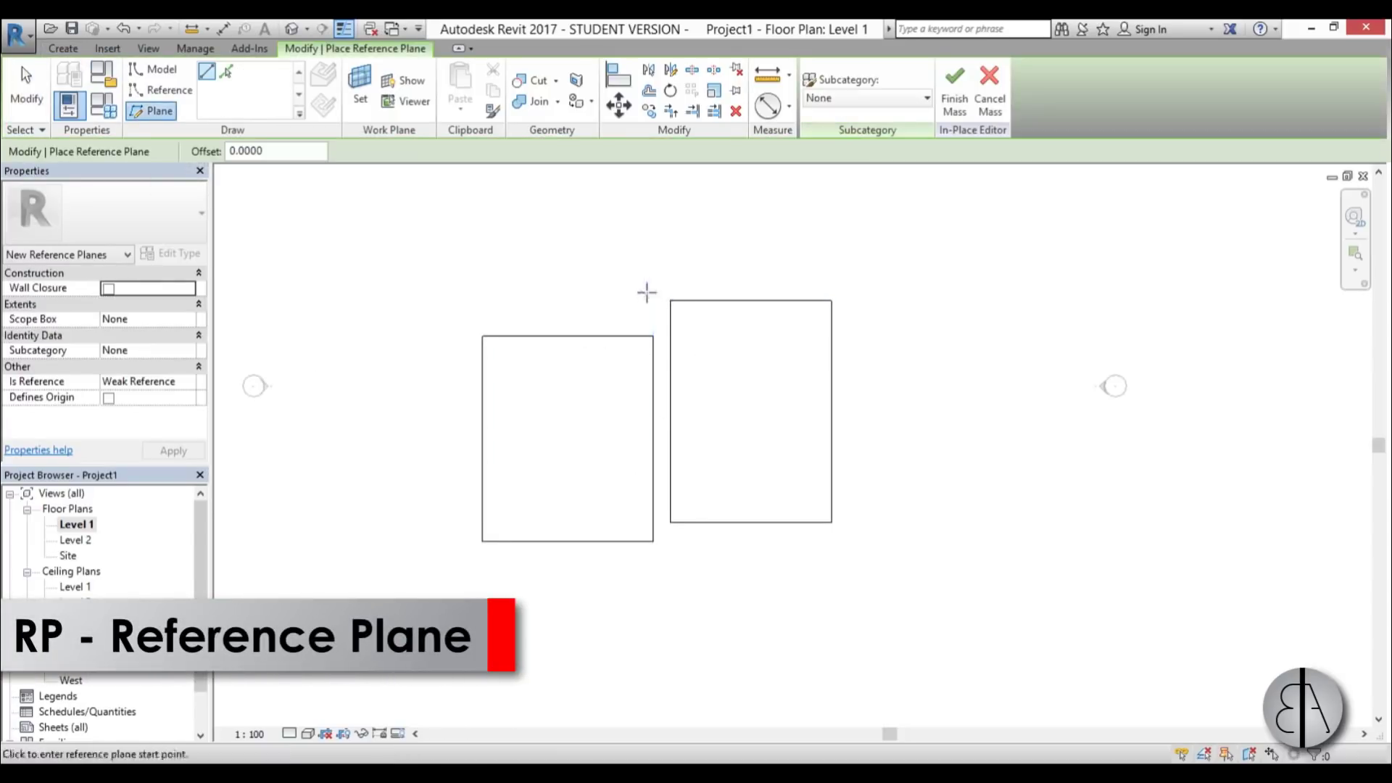
pyautogui.click(660, 238)
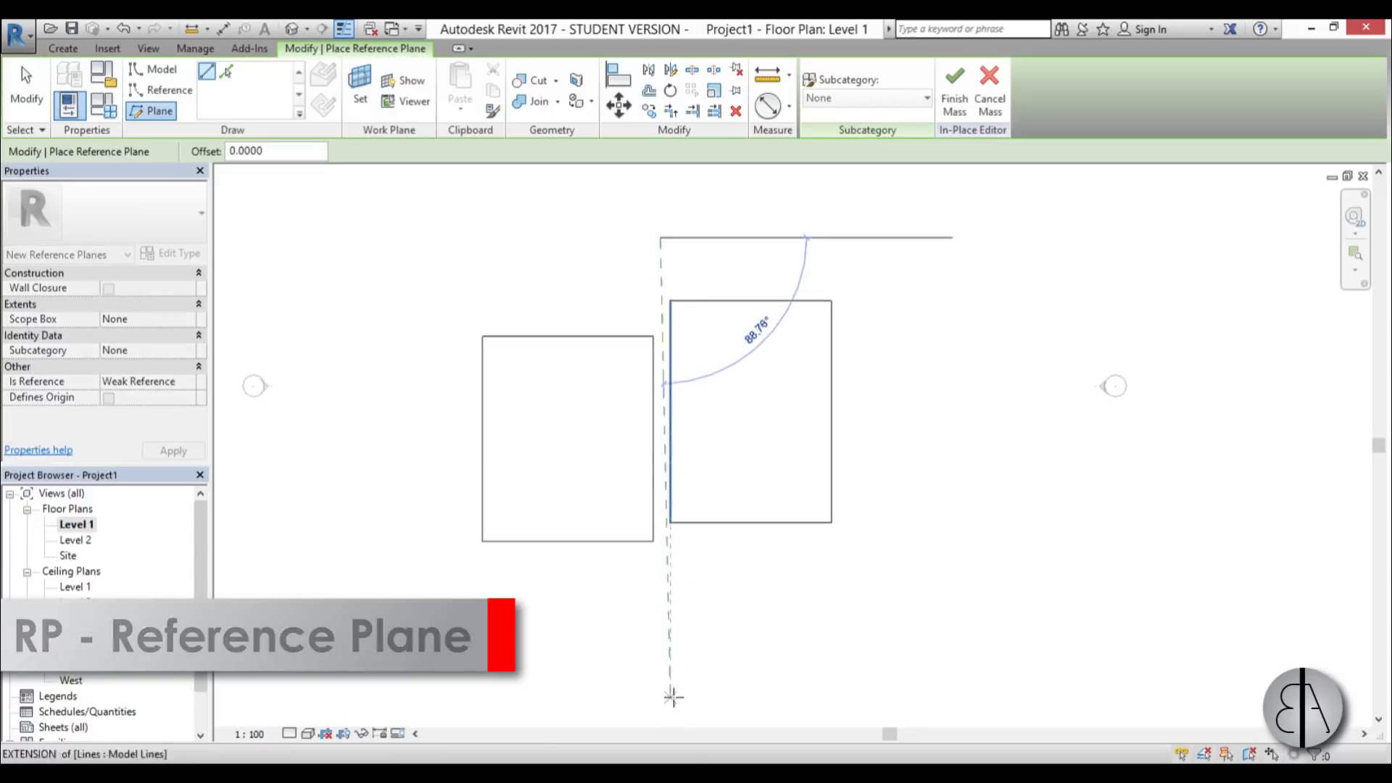
pyautogui.click(659, 697)
pyautogui.press('Escape')
pyautogui.press('Escape')
pyautogui.scroll(2, 669, 593)
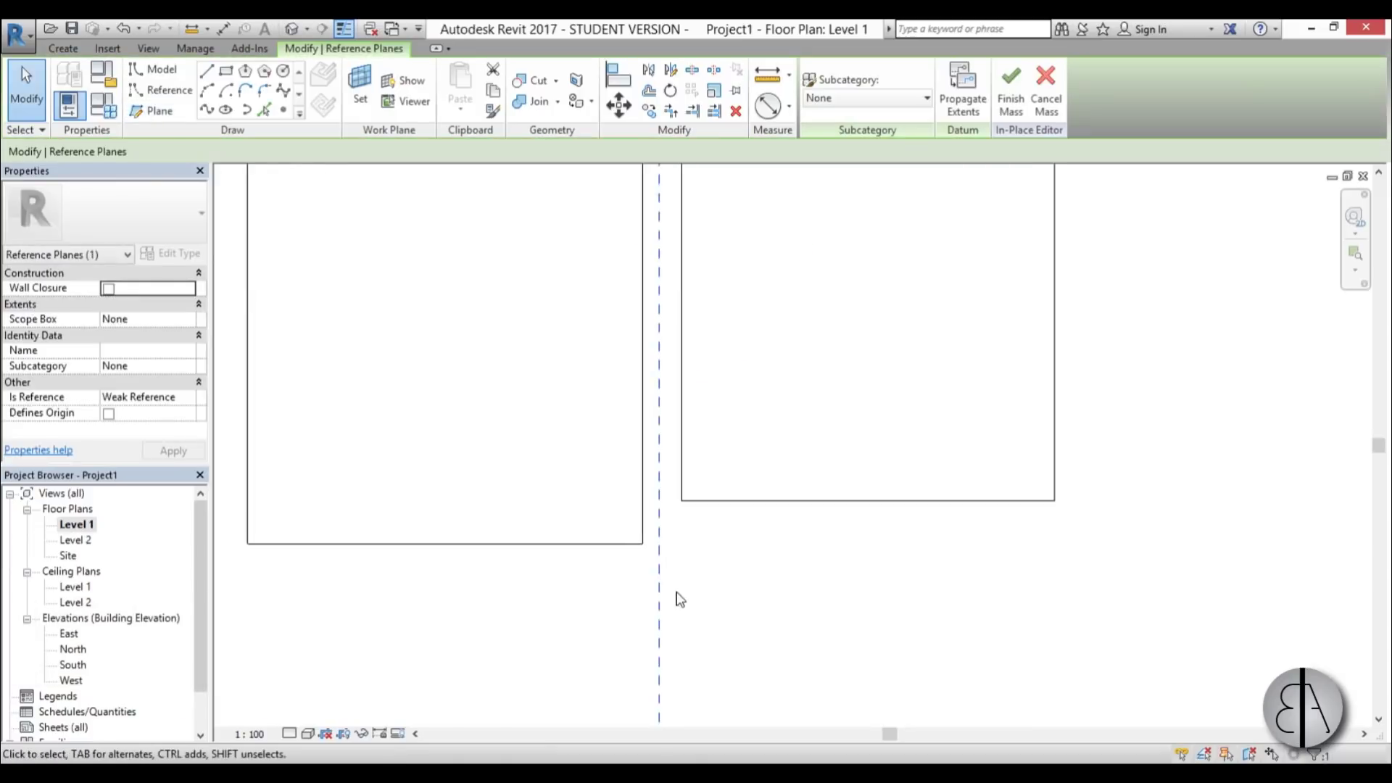
pyautogui.click(672, 596)
pyautogui.scroll(-1, 672, 596)
pyautogui.scroll(2, 677, 235)
pyautogui.scroll(2, 668, 483)
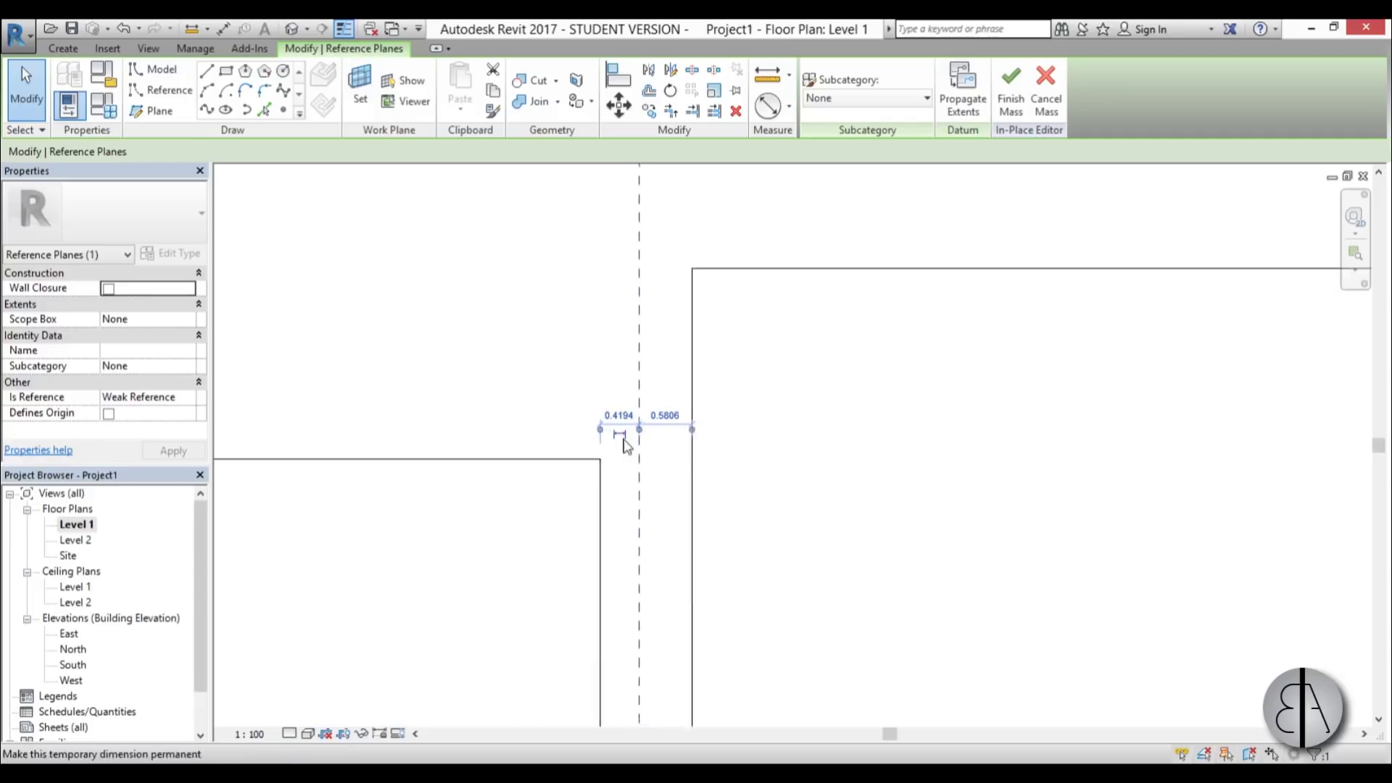
pyautogui.click(619, 412)
pyautogui.write('0.5')
pyautogui.press('Return')
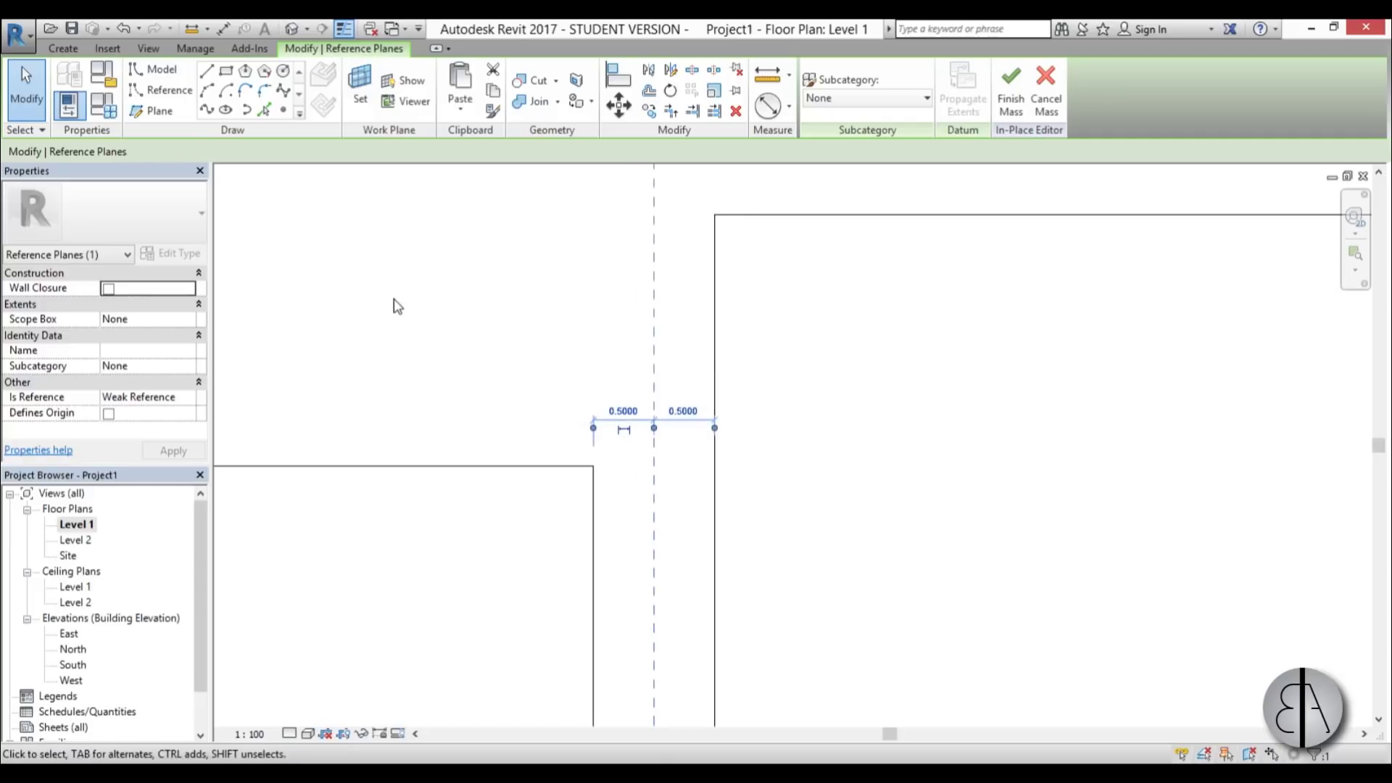
pyautogui.scroll(-2, 419, 285)
pyautogui.scroll(-1, 481, 336)
pyautogui.scroll(2, 666, 304)
pyautogui.scroll(1, 667, 305)
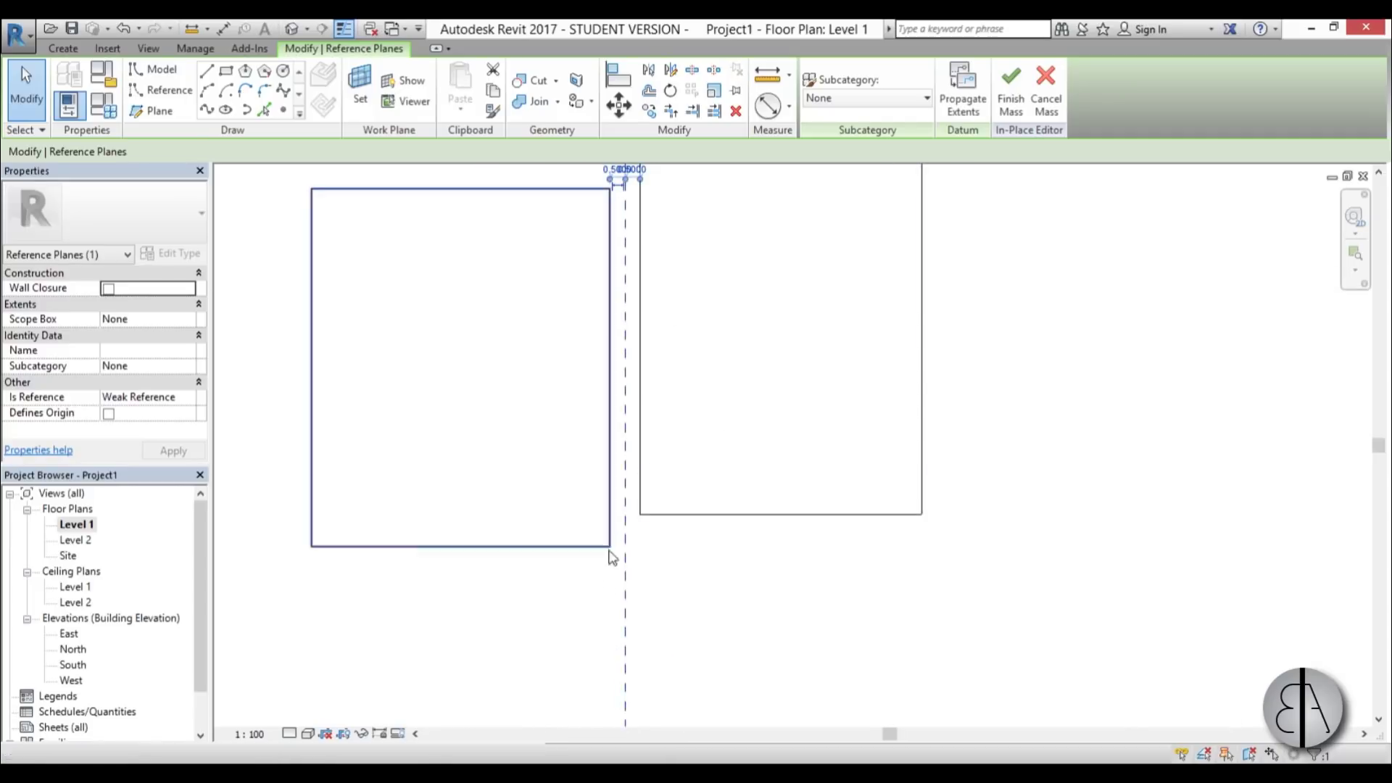
pyautogui.click(666, 567)
pyautogui.scroll(-2, 695, 547)
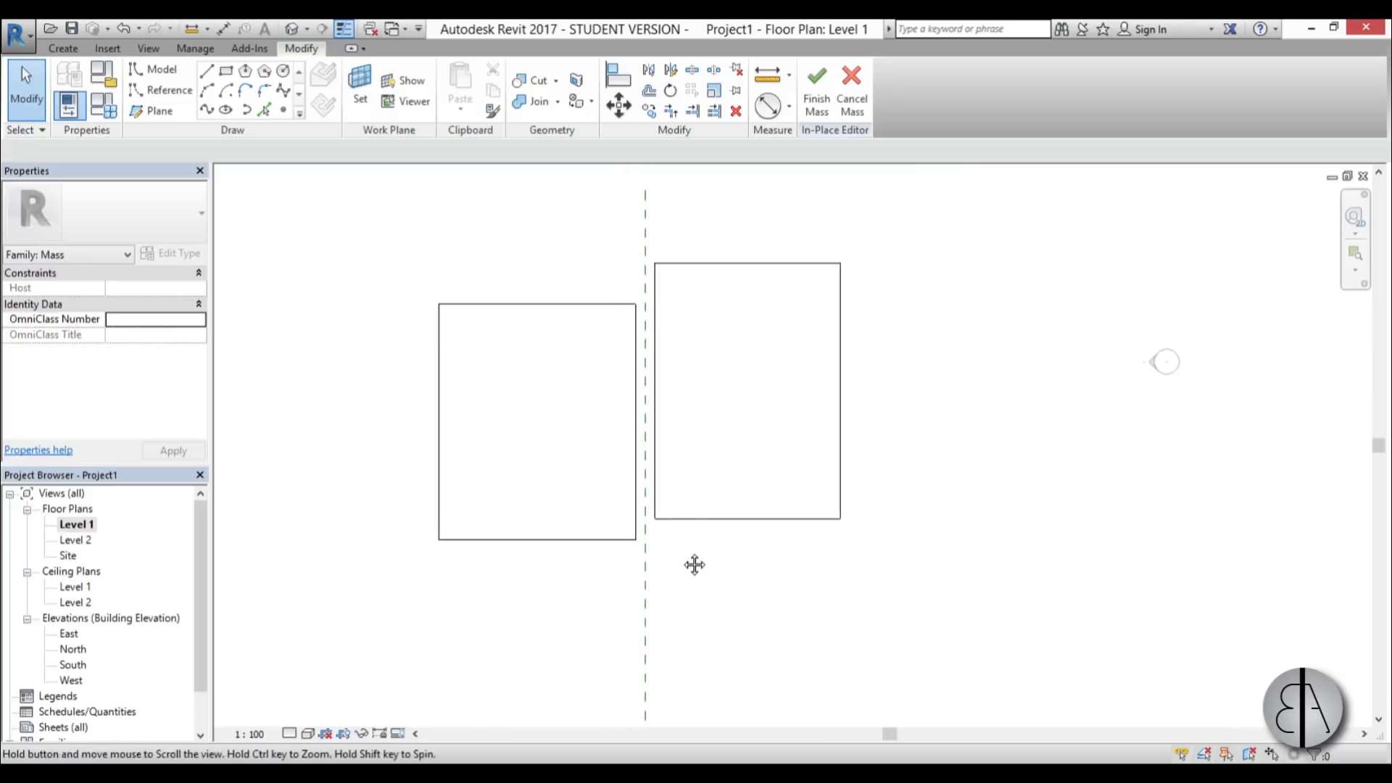
pyautogui.scroll(-2, 693, 563)
# - Name the reference plane 'moon'
pyautogui.click(649, 562)
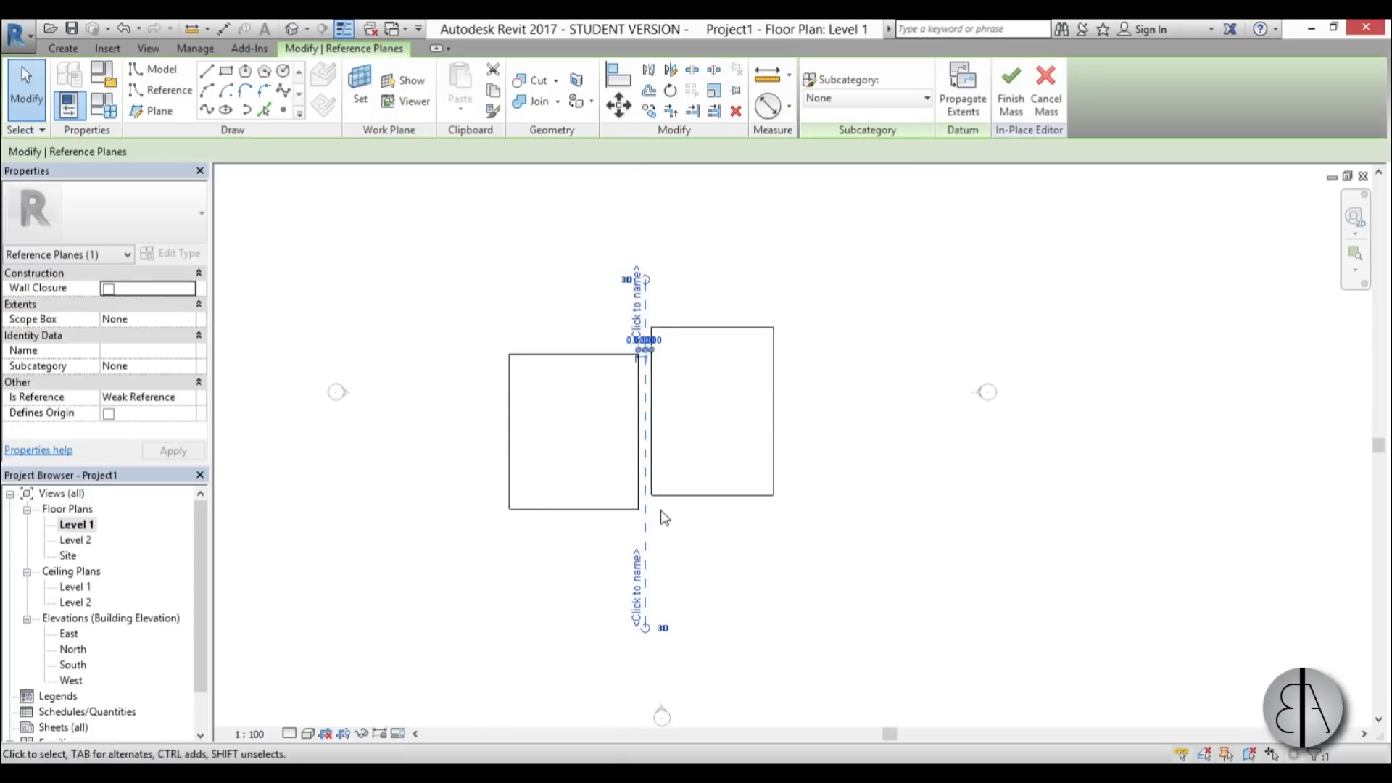
pyautogui.click(638, 587)
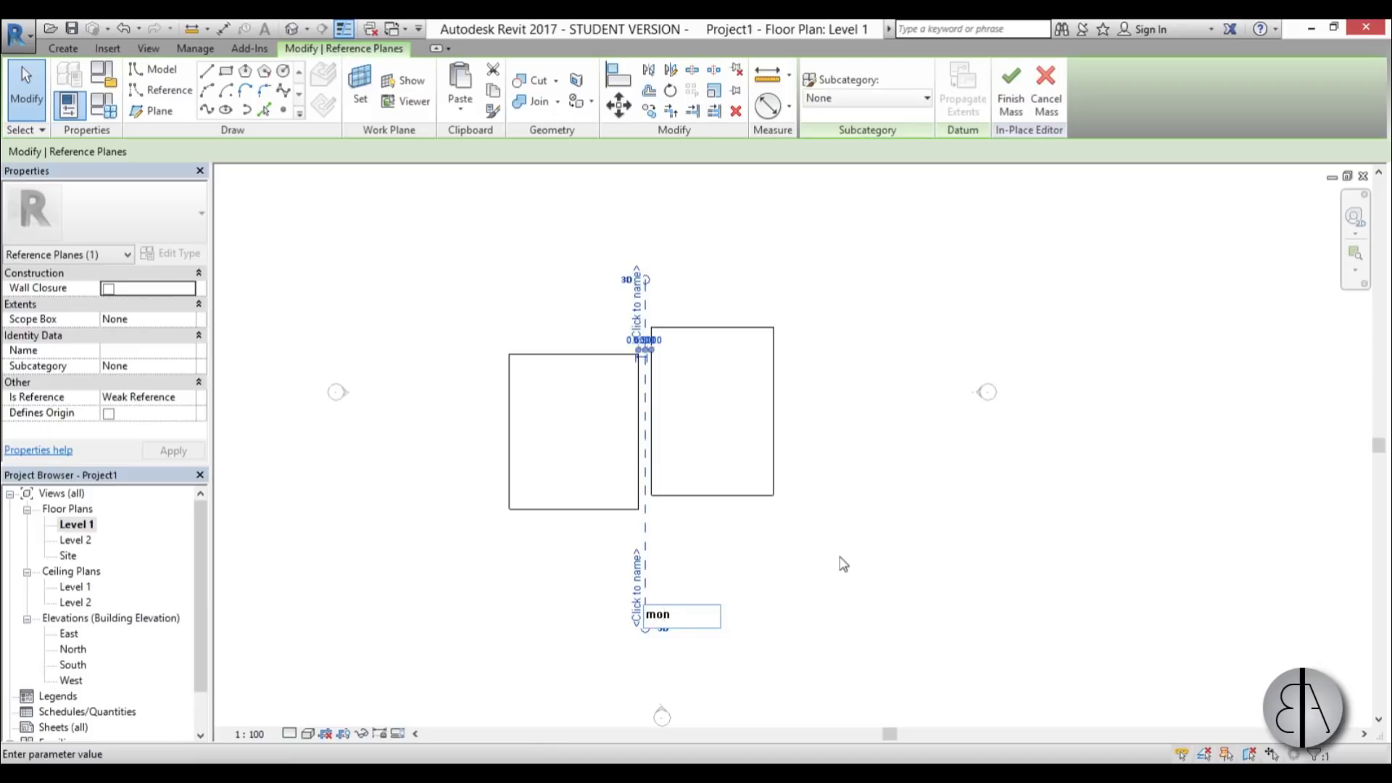
pyautogui.press('Return')
pyautogui.press('Escape')
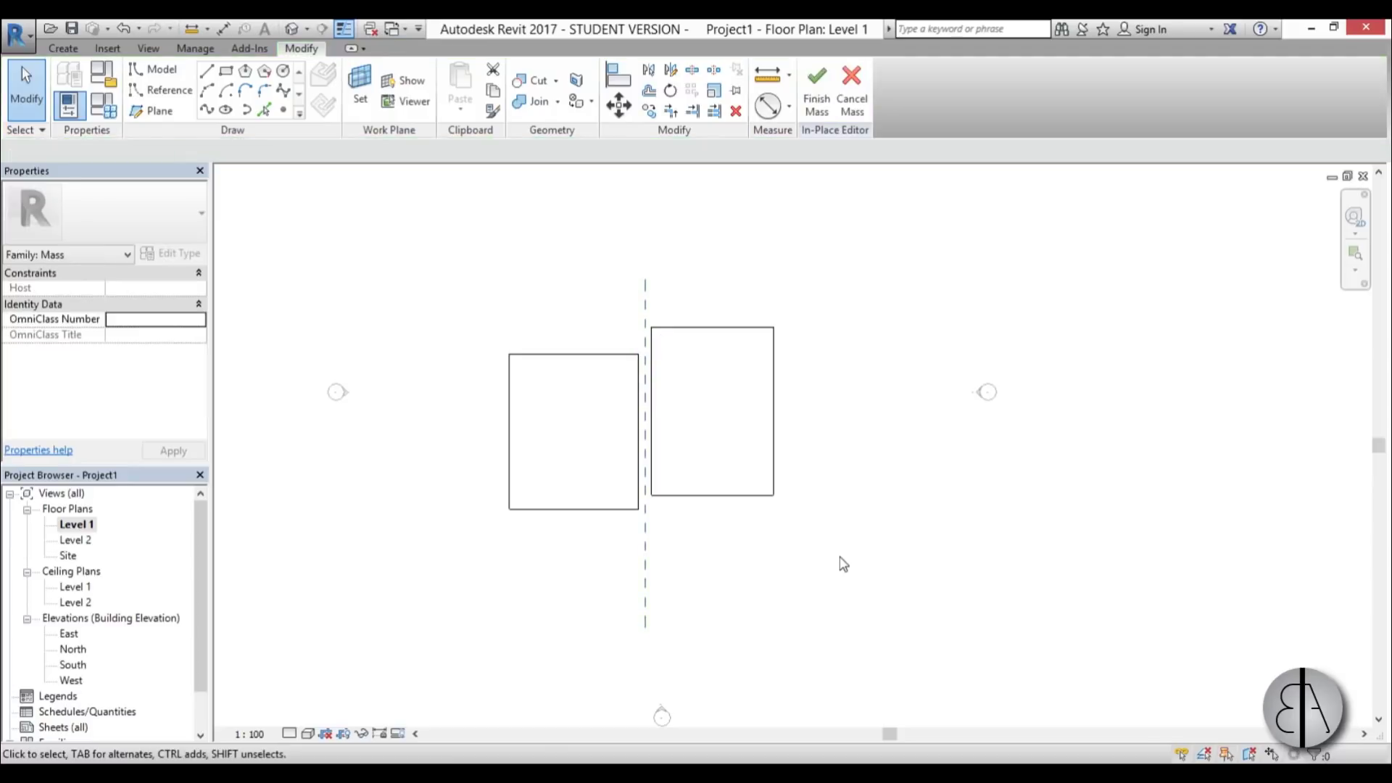
pyautogui.moveTo(687, 561); pyautogui.dragTo(673, 524, button='middle')
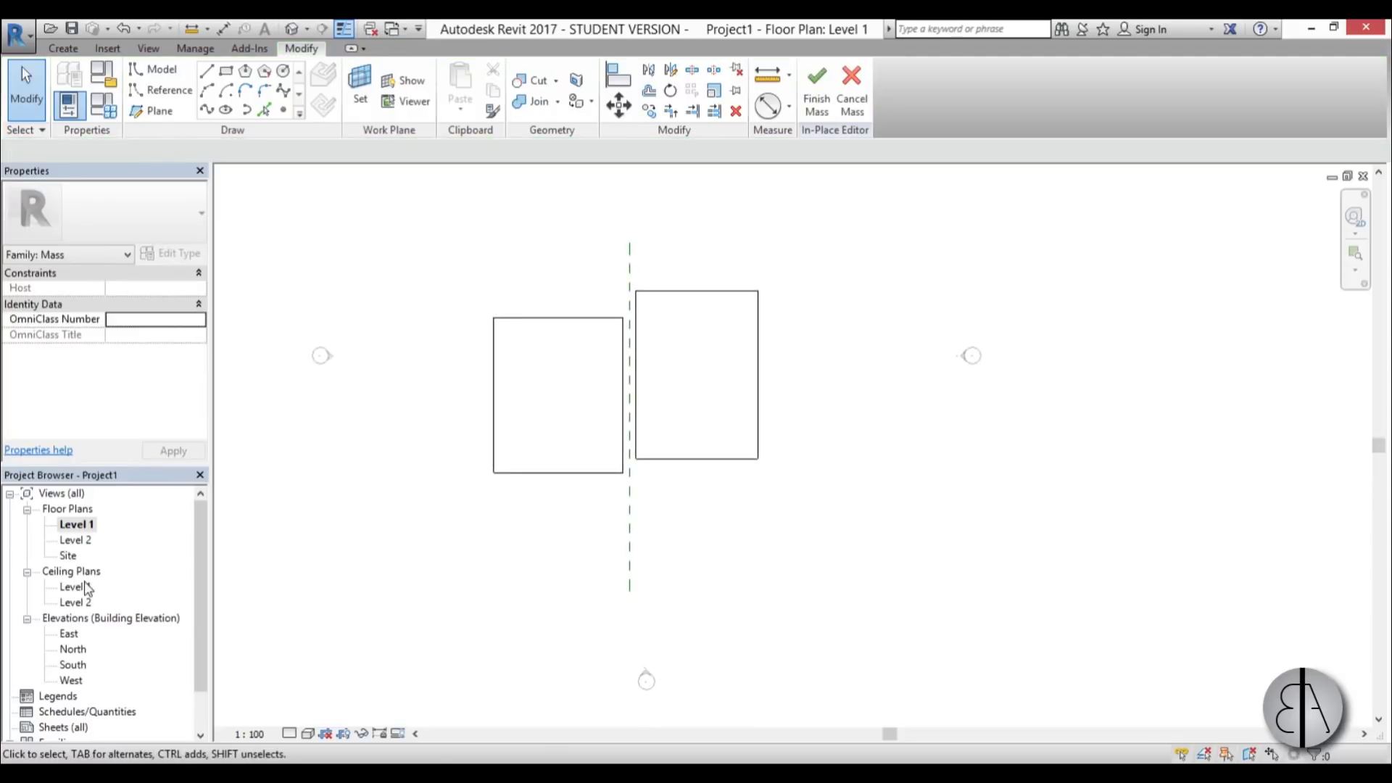
# - In the 3D view, extrude each rectangle separately into its own solid box
pyautogui.click(292, 29)
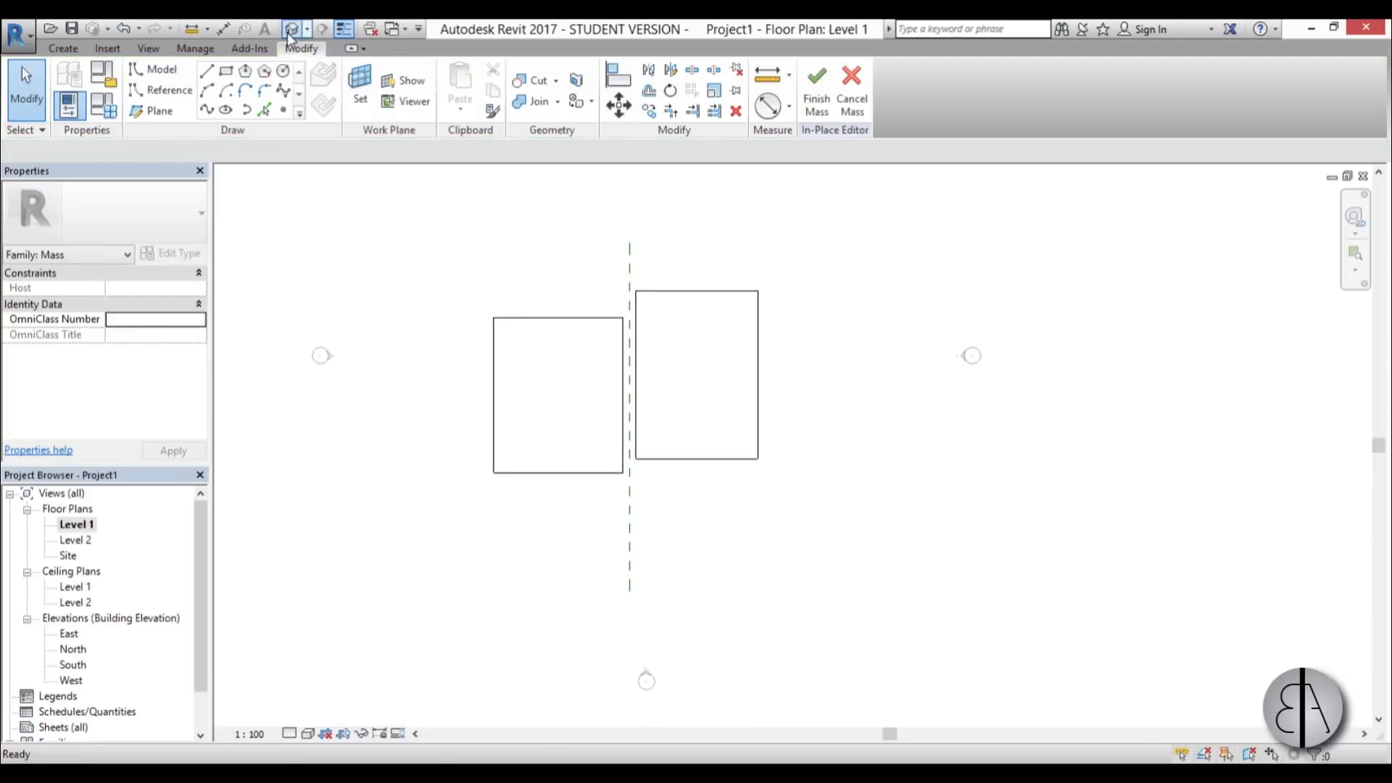
pyautogui.press('Tab')
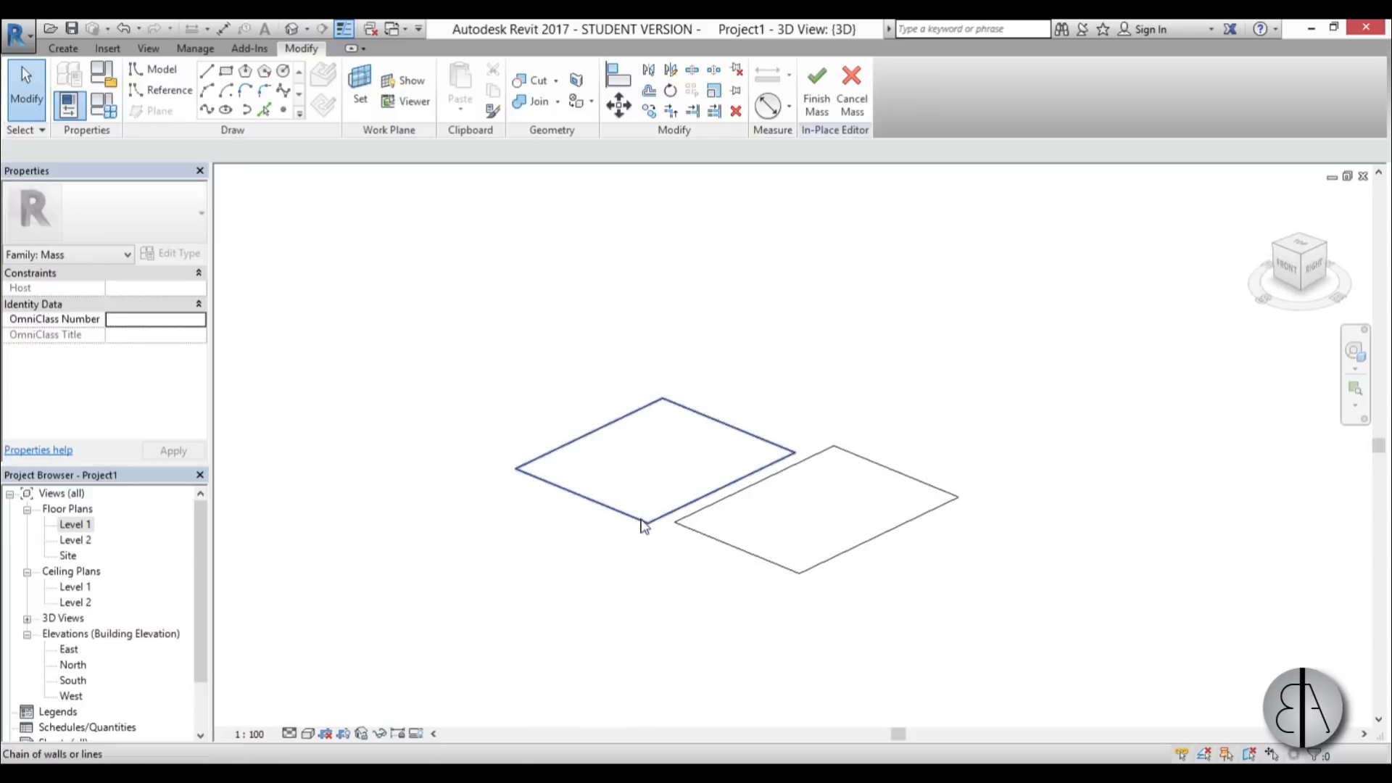
pyautogui.click(645, 524)
pyautogui.keyDown('ctrl'); pyautogui.click(726, 559); pyautogui.keyUp('ctrl')
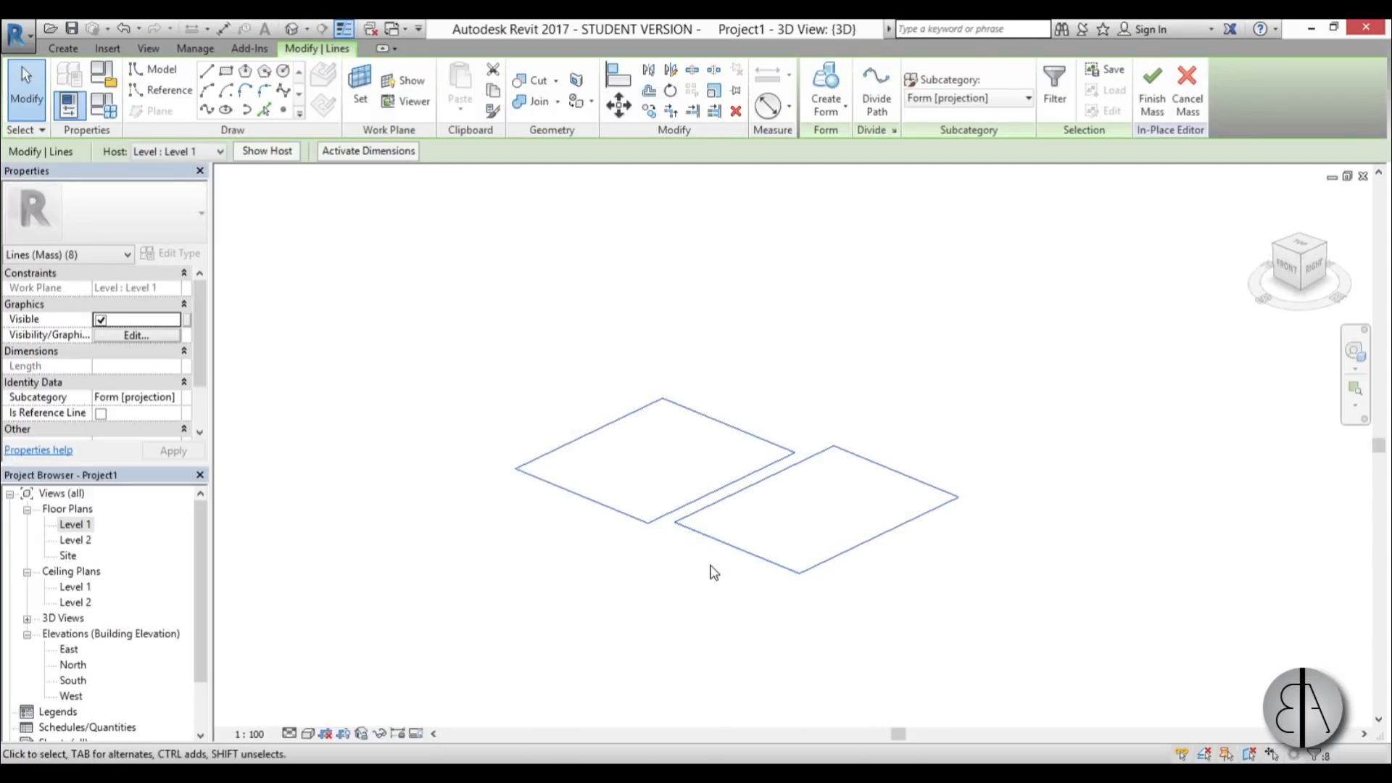
pyautogui.click(830, 88)
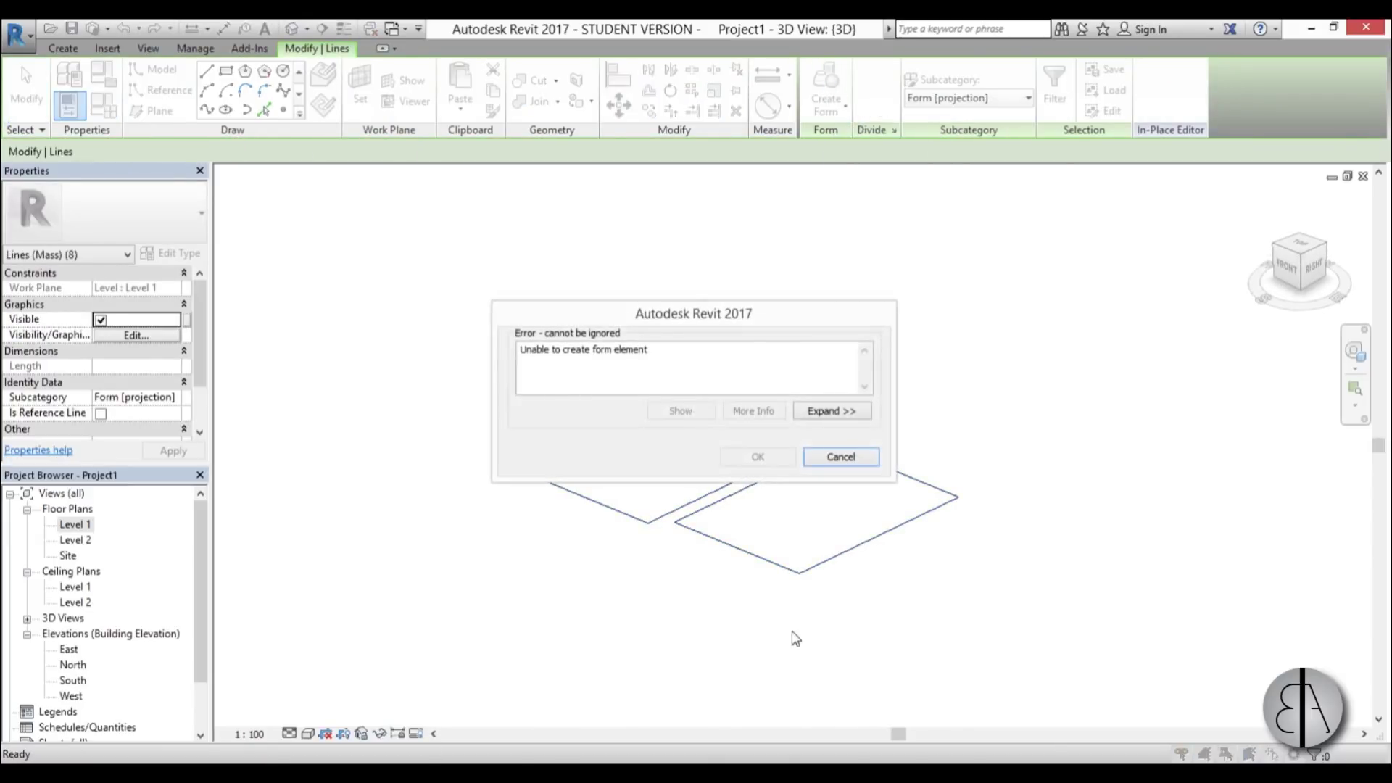
pyautogui.click(841, 457)
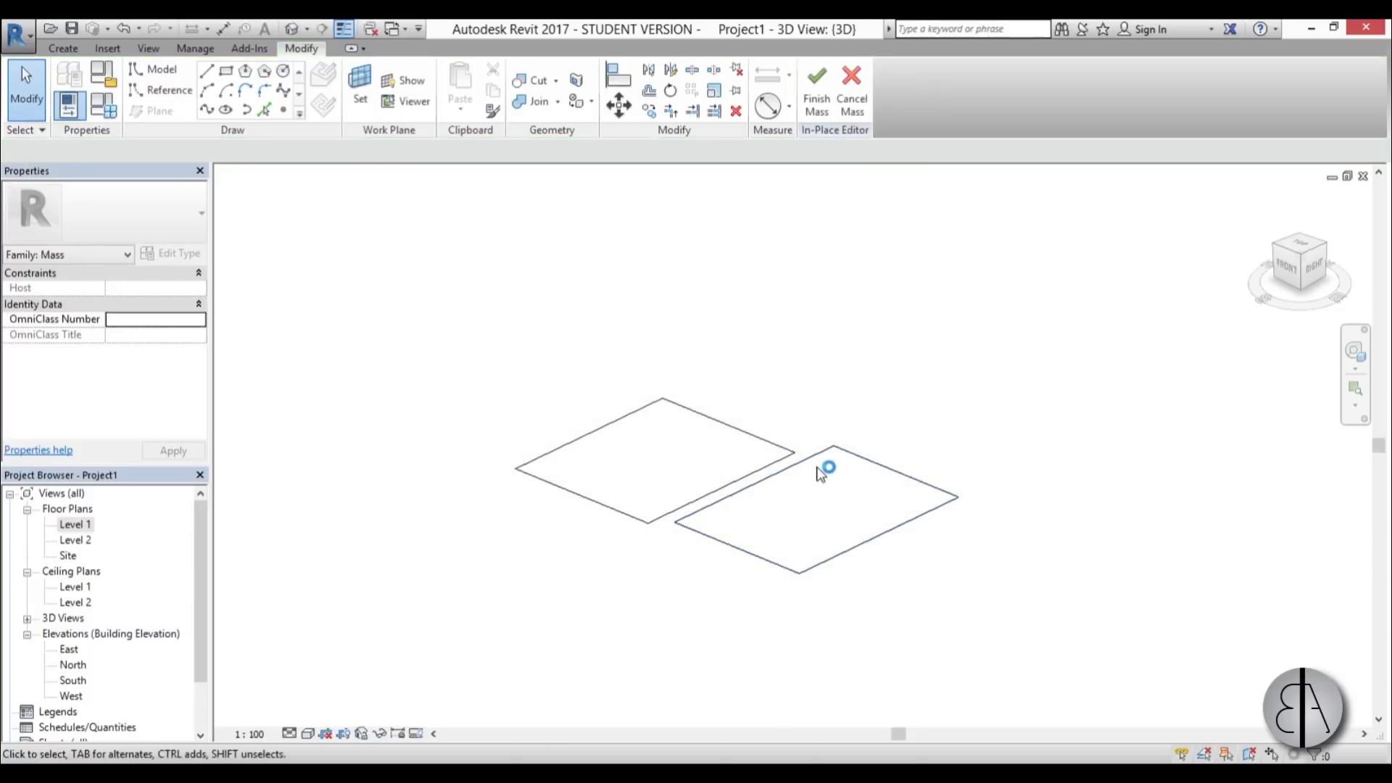
pyautogui.click(809, 459)
pyautogui.click(828, 89)
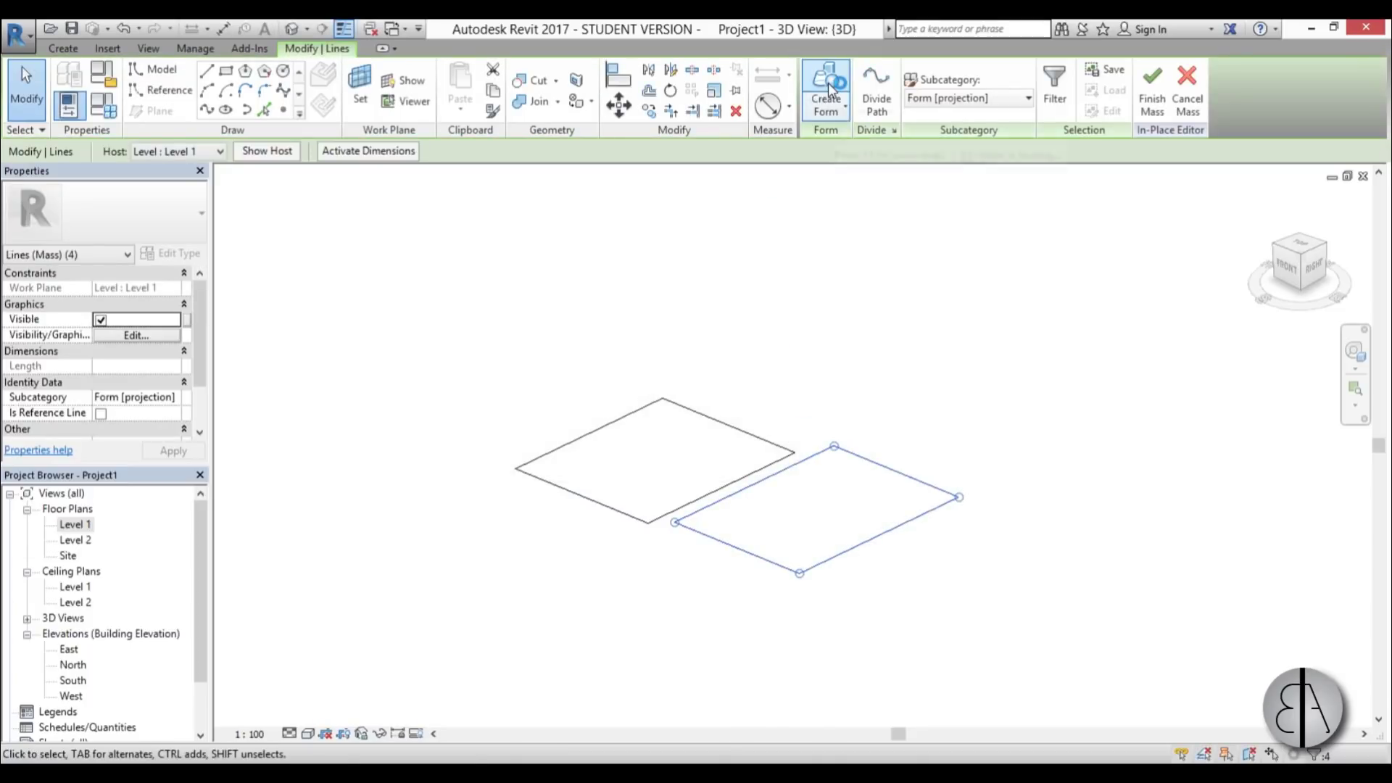
pyautogui.click(593, 490)
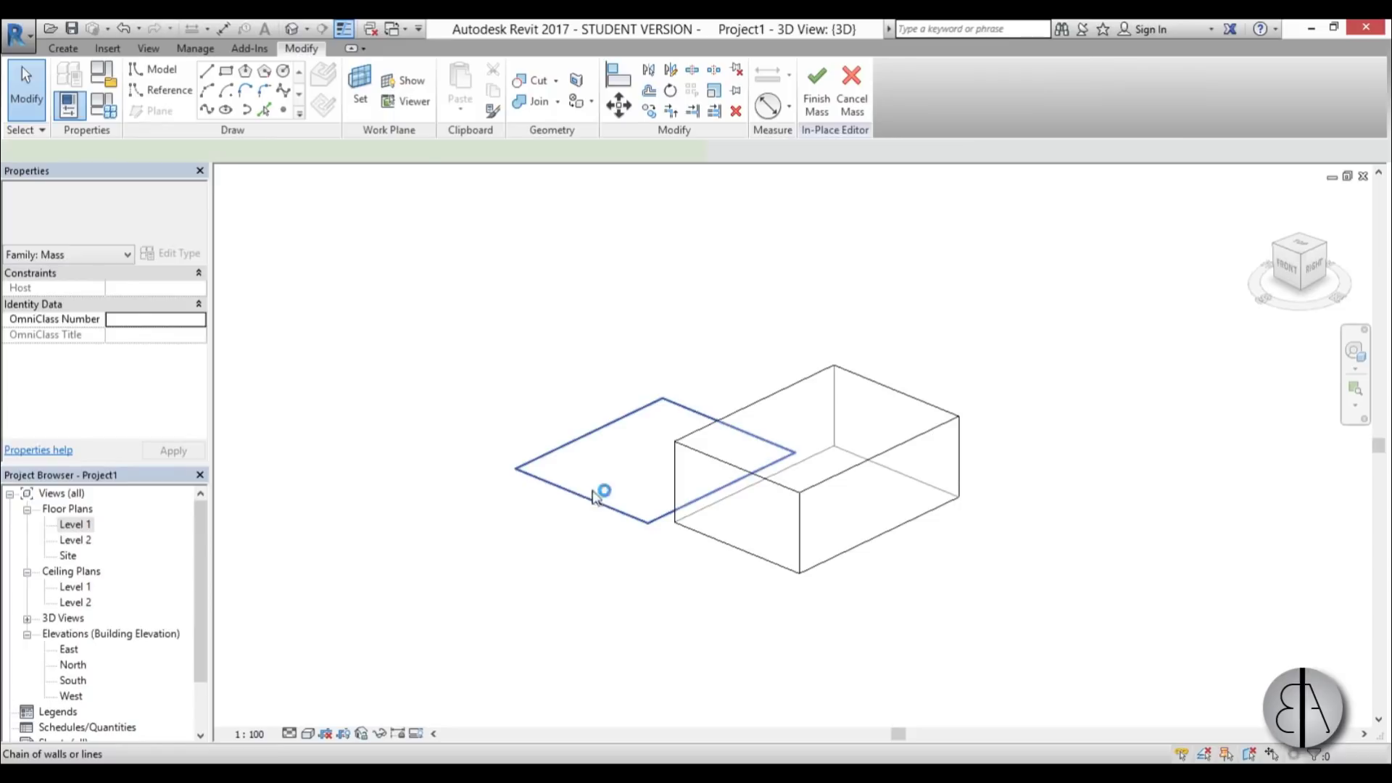
pyautogui.click(841, 93)
pyautogui.click(703, 305)
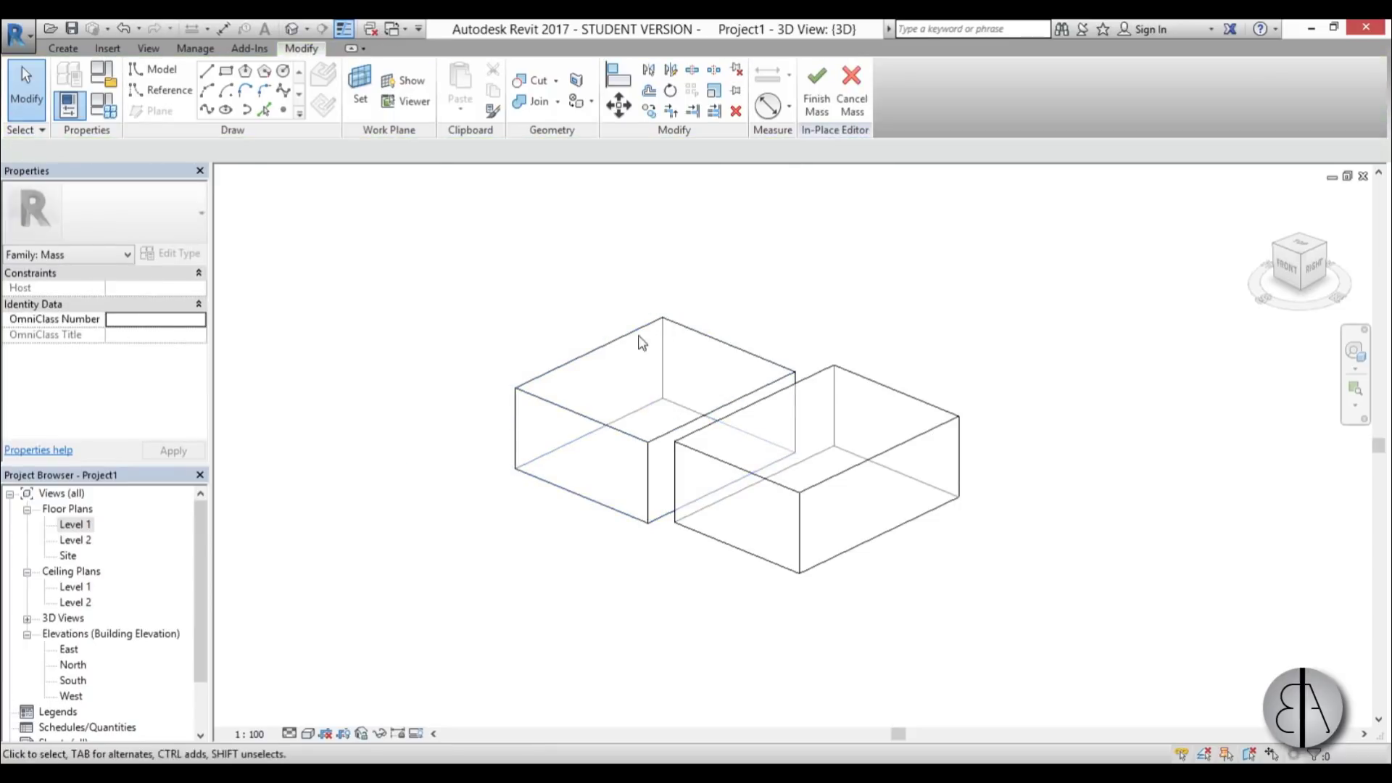
# - Raise the left box's top face to Level 2 from the South elevation
pyautogui.click(652, 381)
pyautogui.moveTo(686, 550); pyautogui.dragTo(702, 519, button='middle')
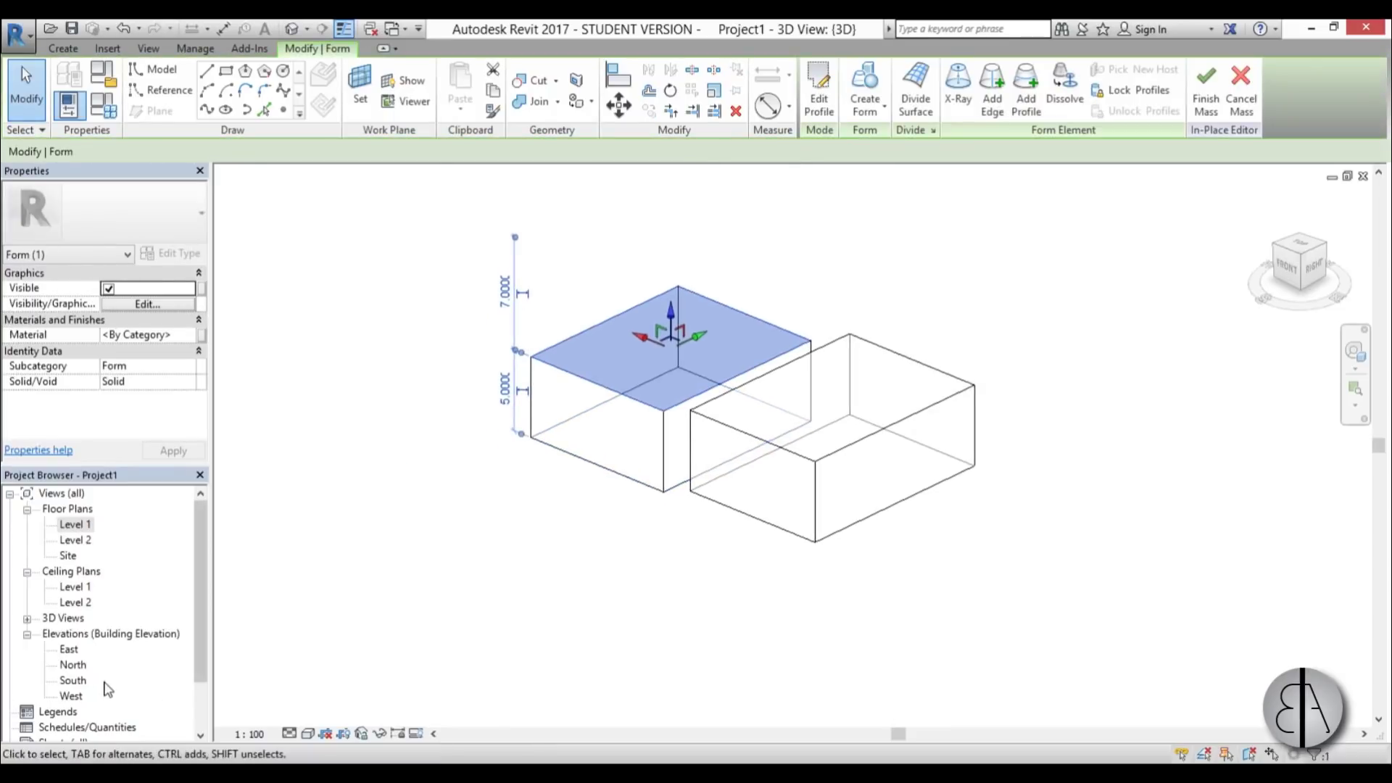
pyautogui.doubleClick(74, 681)
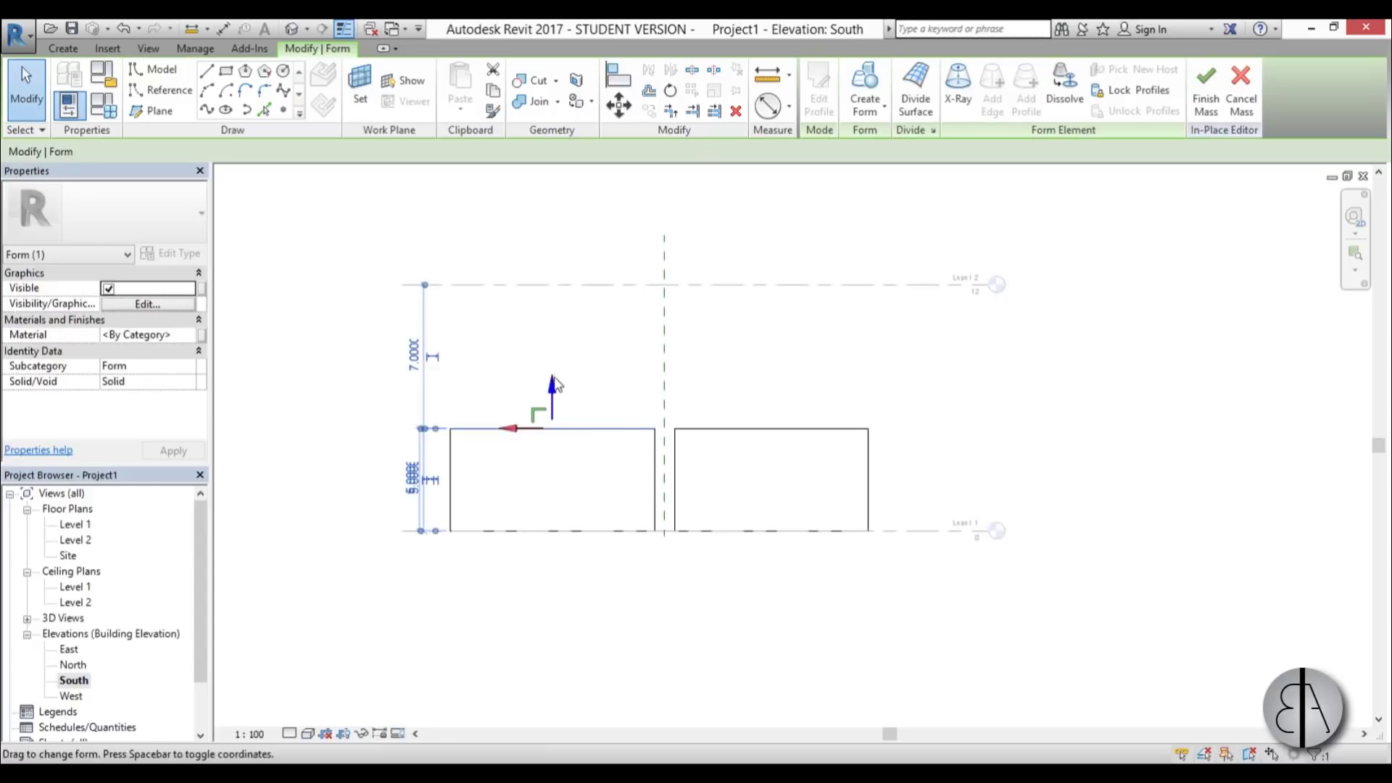
pyautogui.moveTo(553, 385); pyautogui.dragTo(552, 242)
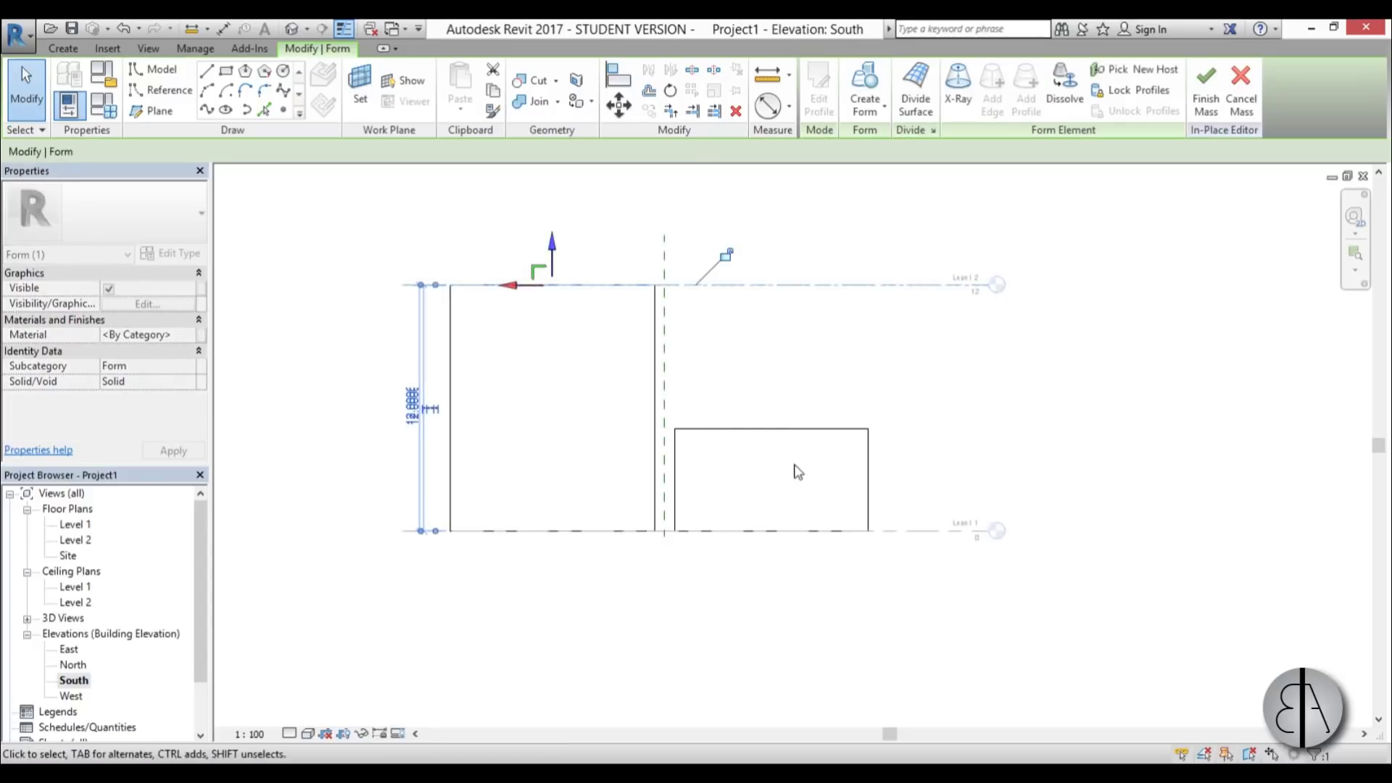
pyautogui.click(26, 619)
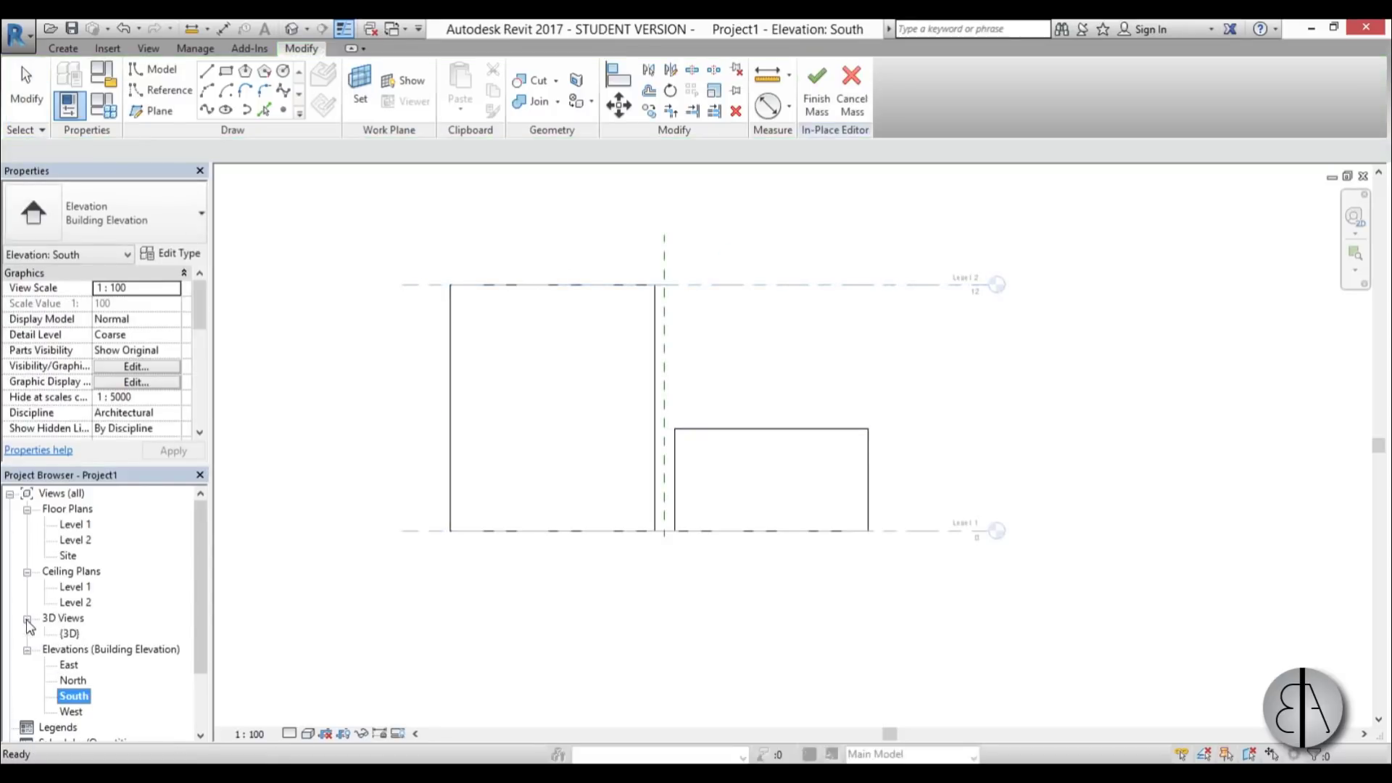
pyautogui.doubleClick(67, 634)
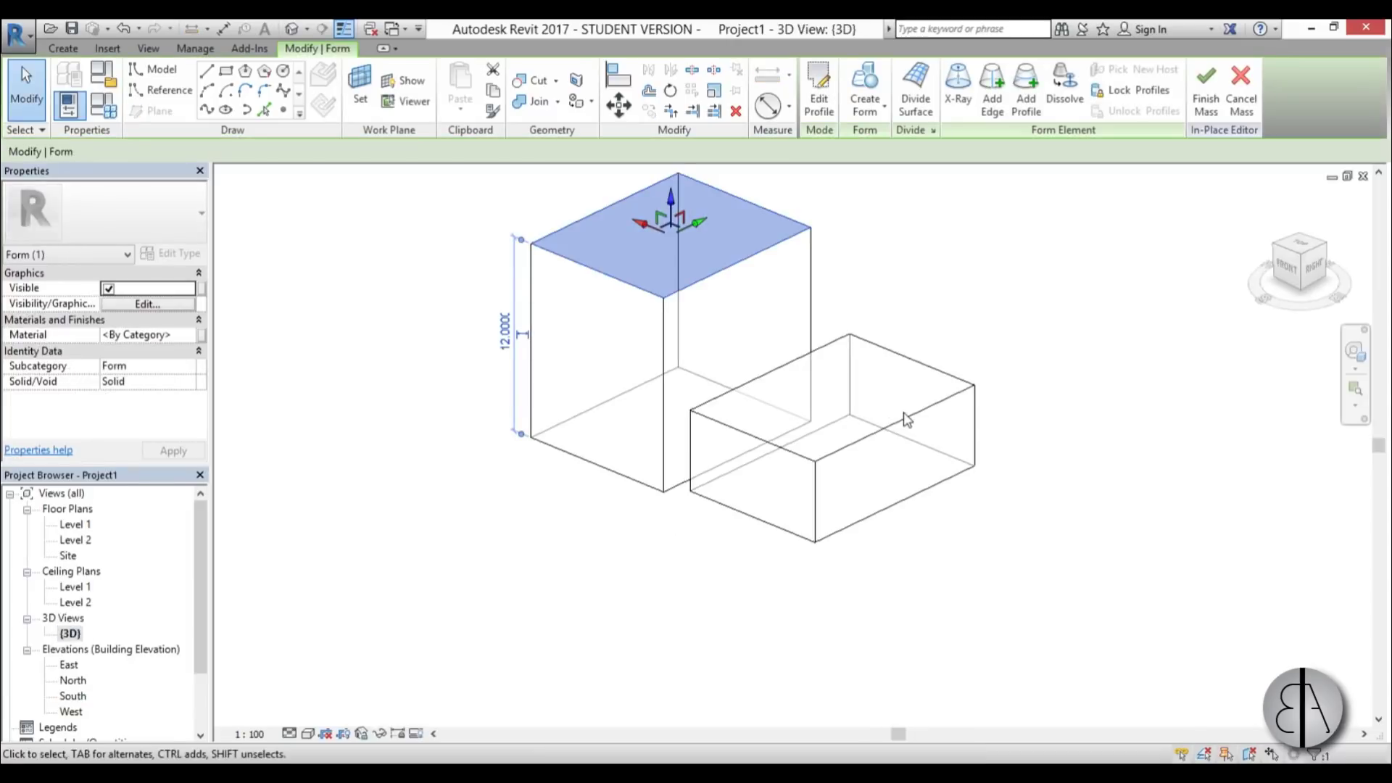
# - Back in 3D, drag the right box's top face up to make it taller
pyautogui.click(915, 412)
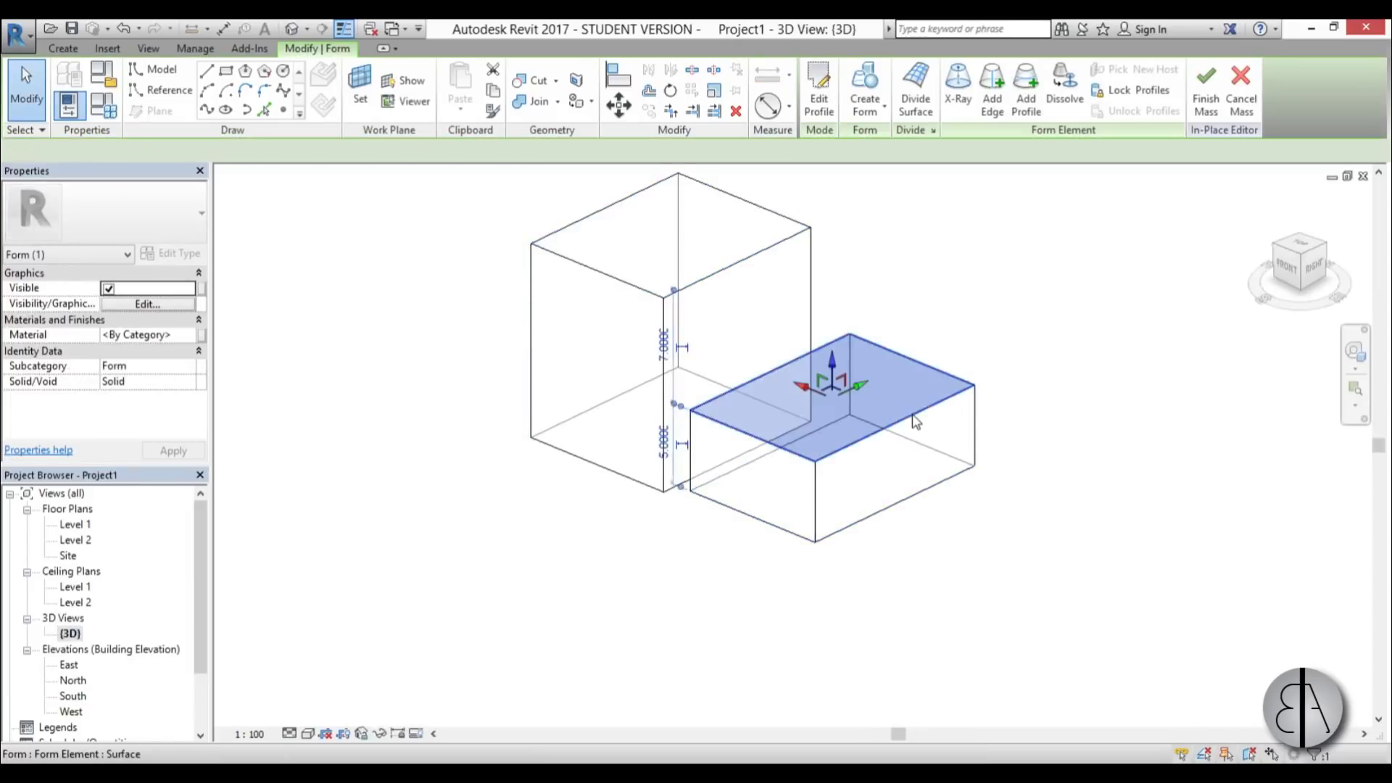
pyautogui.moveTo(832, 378)
pyautogui.mouseDown()
pyautogui.moveTo(843, 255)
pyautogui.moveTo(848, 279)
pyautogui.mouseUp()
pyautogui.keyDown('shift'); pyautogui.moveTo(705, 593); pyautogui.dragTo(824, 295, button='middle'); pyautogui.keyUp('shift')
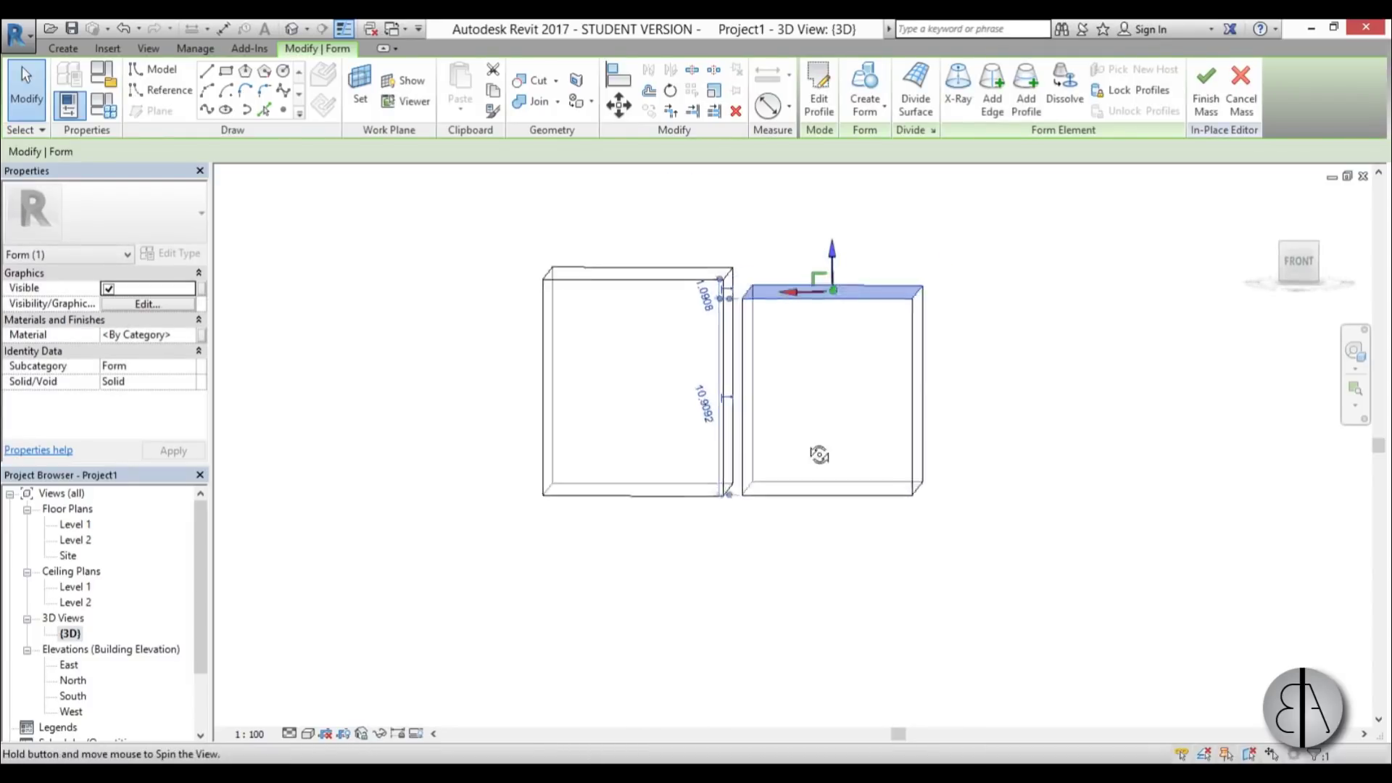
pyautogui.scroll(3, 840, 242)
pyautogui.moveTo(840, 242); pyautogui.dragTo(836, 285)
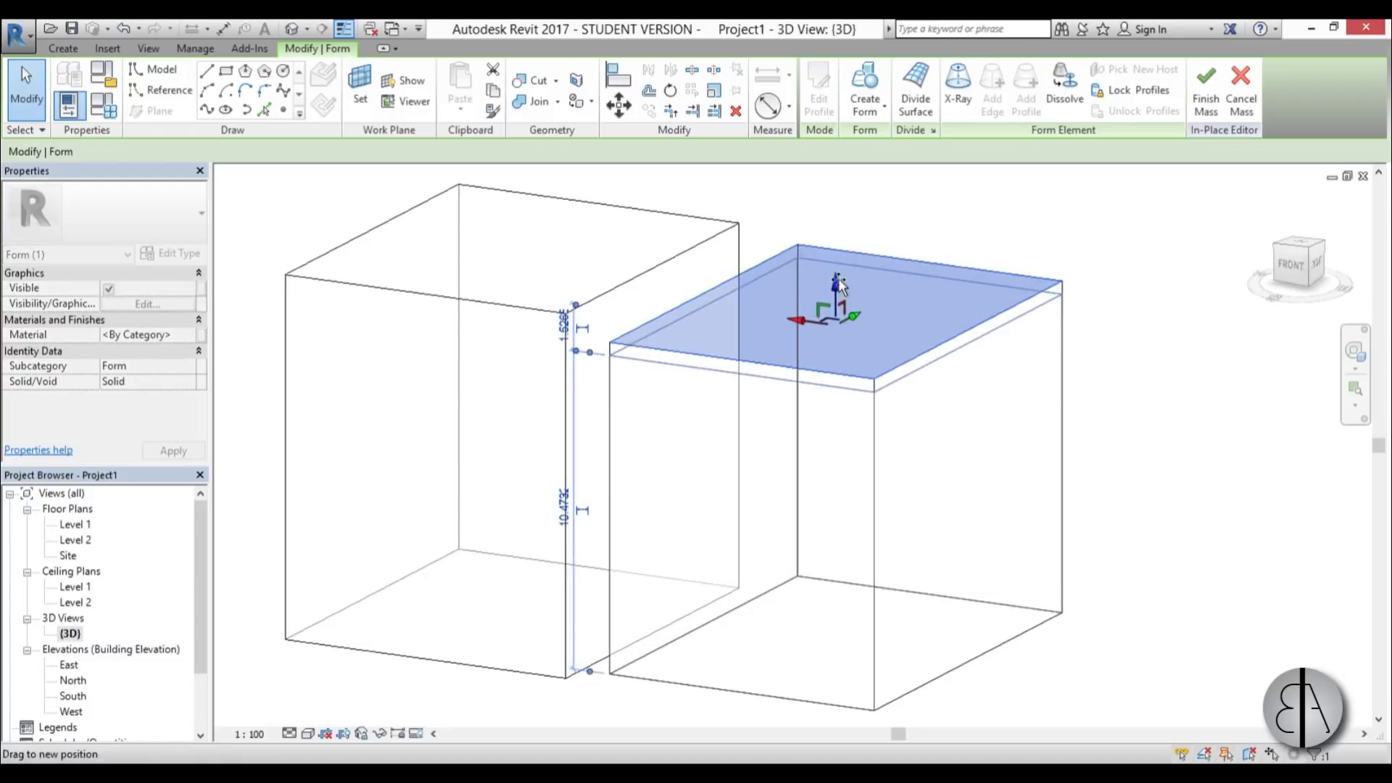
pyautogui.moveTo(625, 508)
pyautogui.keyDown('shift'); pyautogui.mouseDown(button='middle')
pyautogui.moveTo(753, 435)
pyautogui.moveTo(463, 562)
pyautogui.mouseUp(button='middle'); pyautogui.keyUp('shift')
pyautogui.click(406, 696)
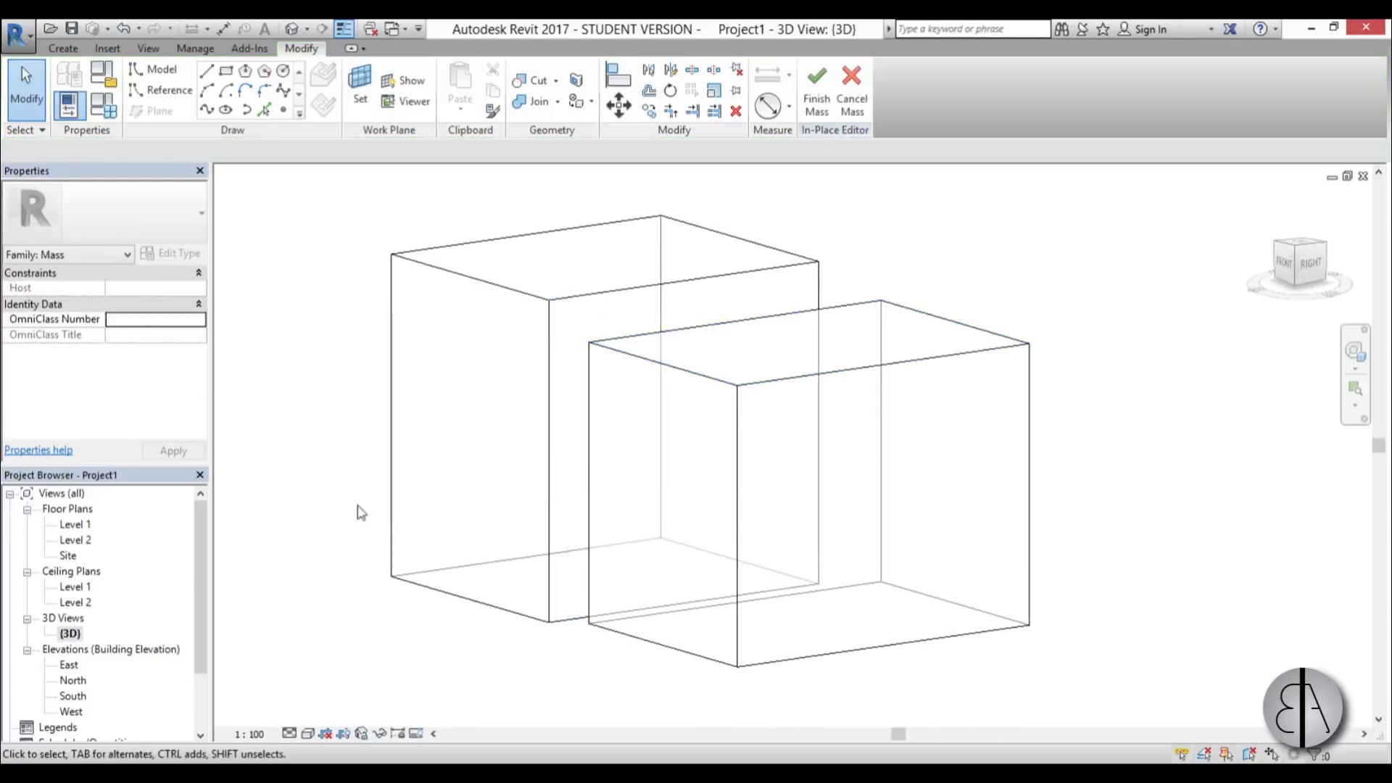
# - Cycle through South, North and Level 1 views, ending on the East elevation
pyautogui.moveTo(364, 511)
pyautogui.keyDown('shift'); pyautogui.mouseDown(button='middle')
pyautogui.moveTo(660, 595)
pyautogui.moveTo(833, 491)
pyautogui.moveTo(684, 622)
pyautogui.moveTo(750, 662)
pyautogui.moveTo(615, 653)
pyautogui.mouseUp(button='middle'); pyautogui.keyUp('shift')
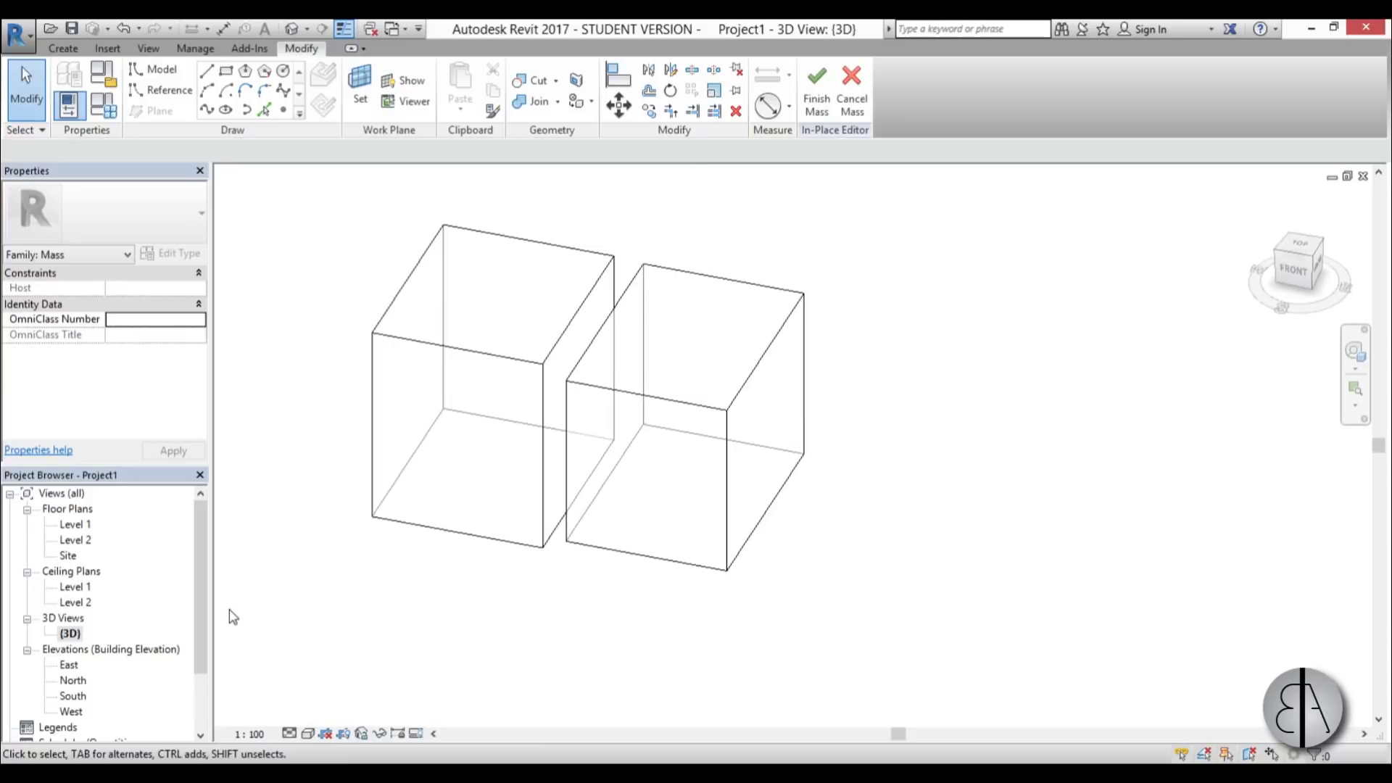
pyautogui.doubleClick(74, 696)
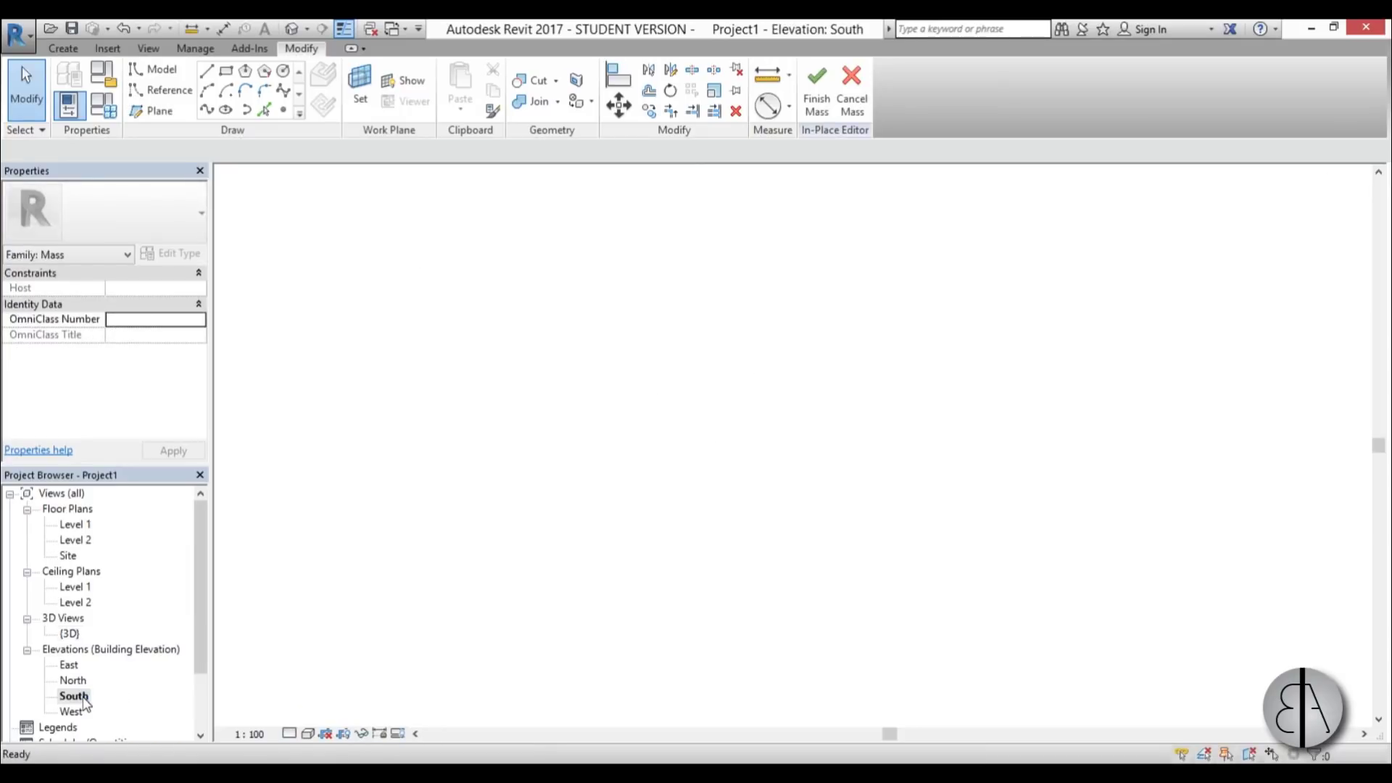
pyautogui.doubleClick(74, 680)
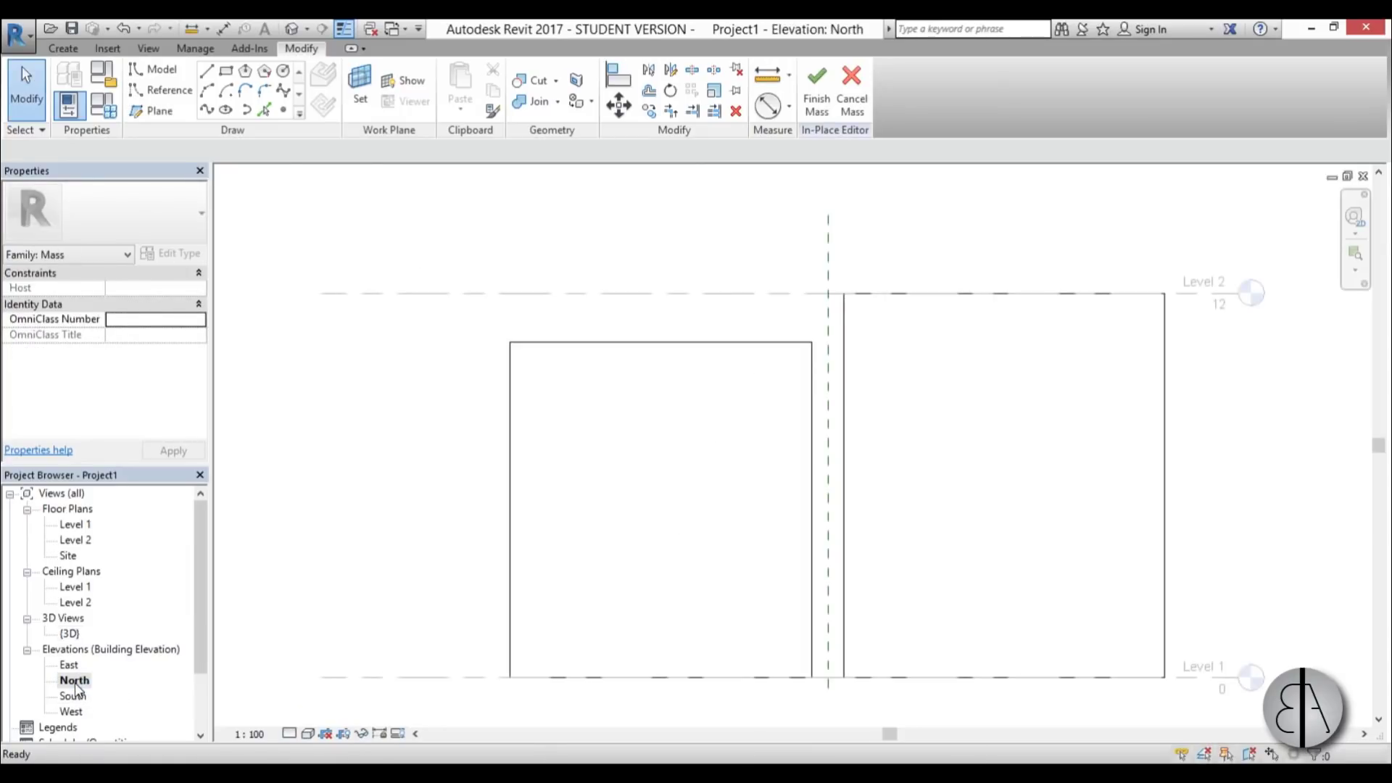
pyautogui.doubleClick(76, 539)
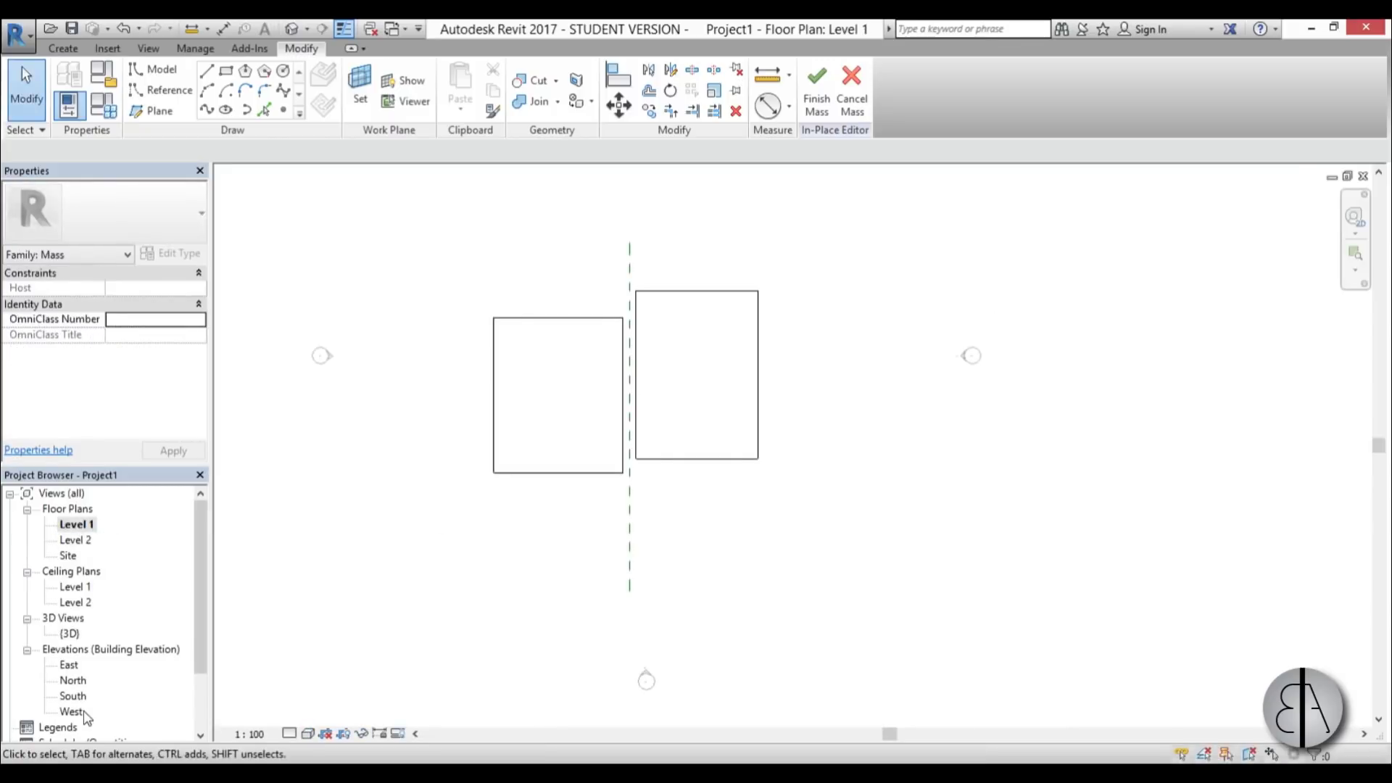
pyautogui.doubleClick(68, 665)
pyautogui.scroll(-2, 606, 466)
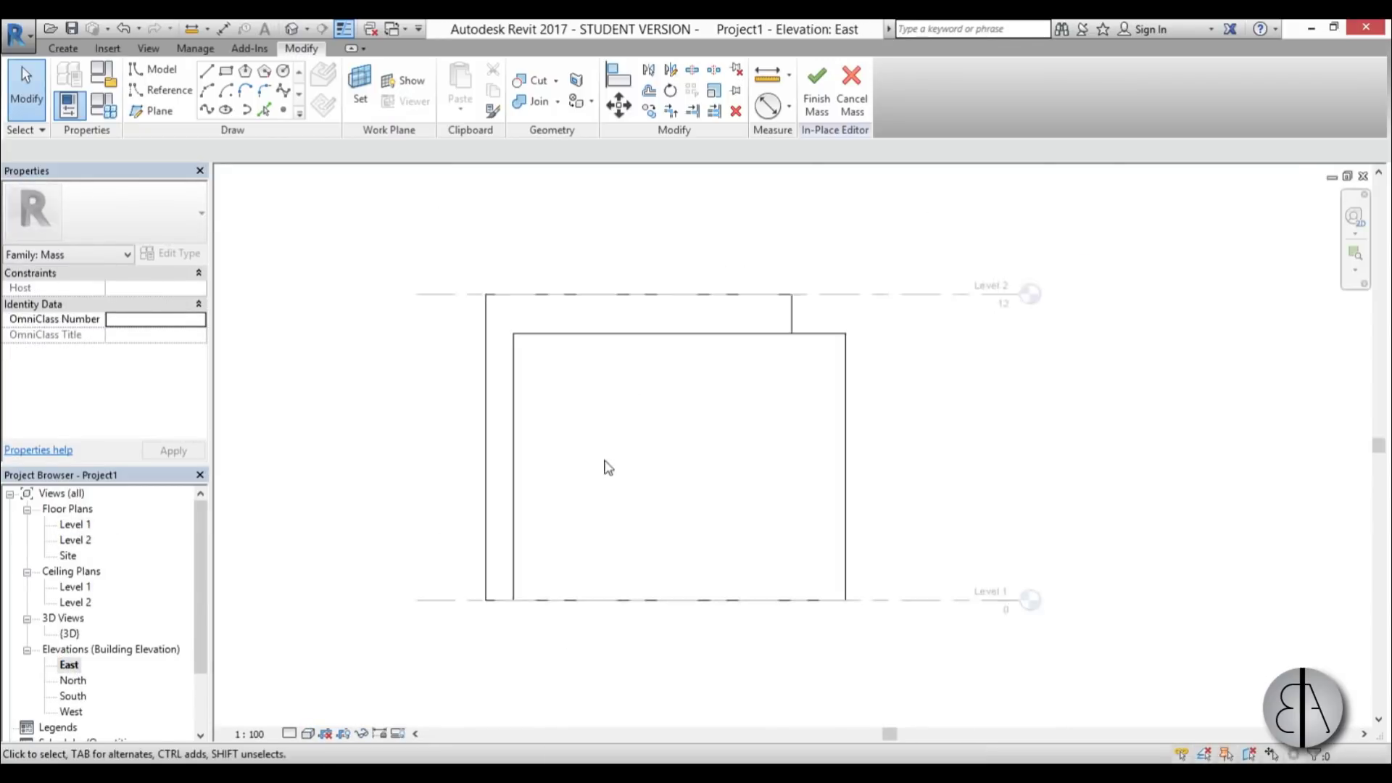
pyautogui.scroll(-1, 576, 401)
pyautogui.scroll(1, 576, 401)
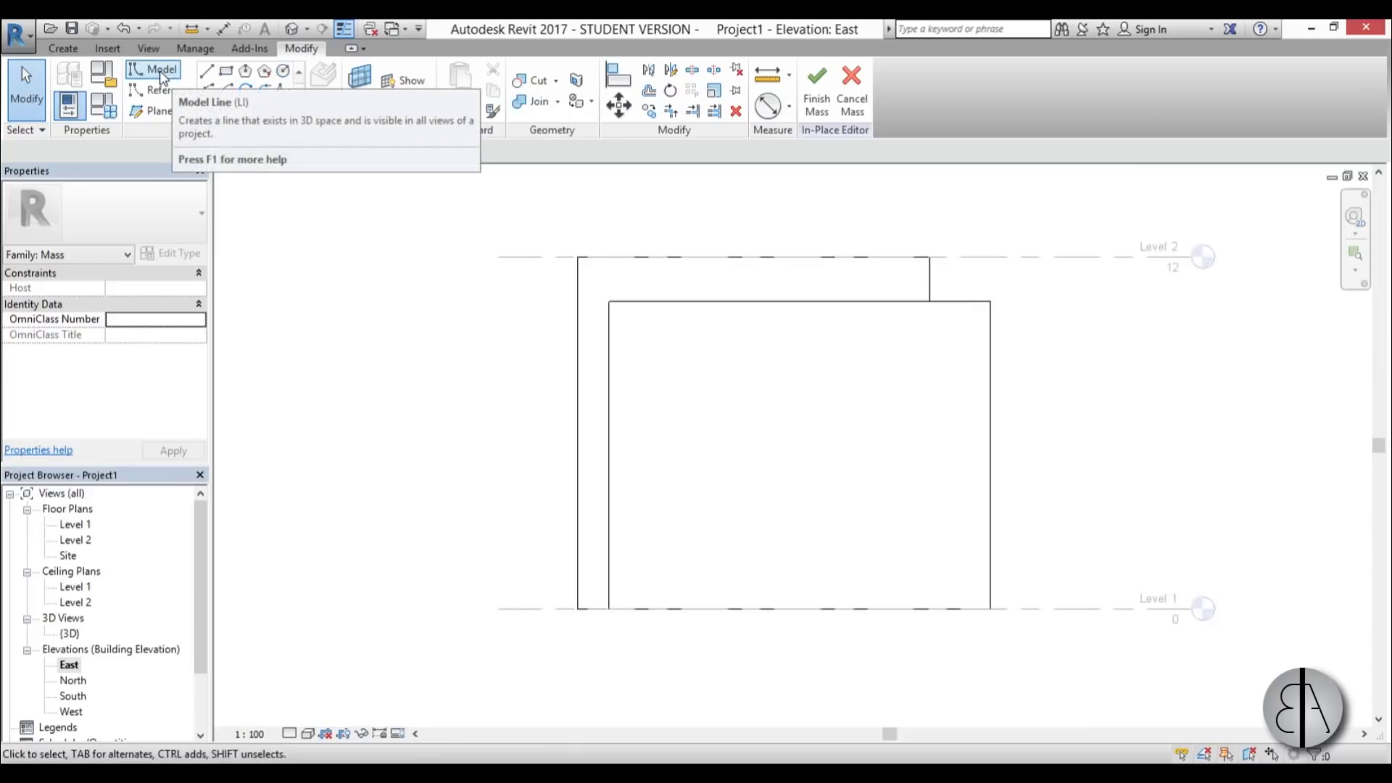
# - On work plane Reference Plane : moon, draw a radius 3 circle centred on the left box edge
pyautogui.click(283, 71)
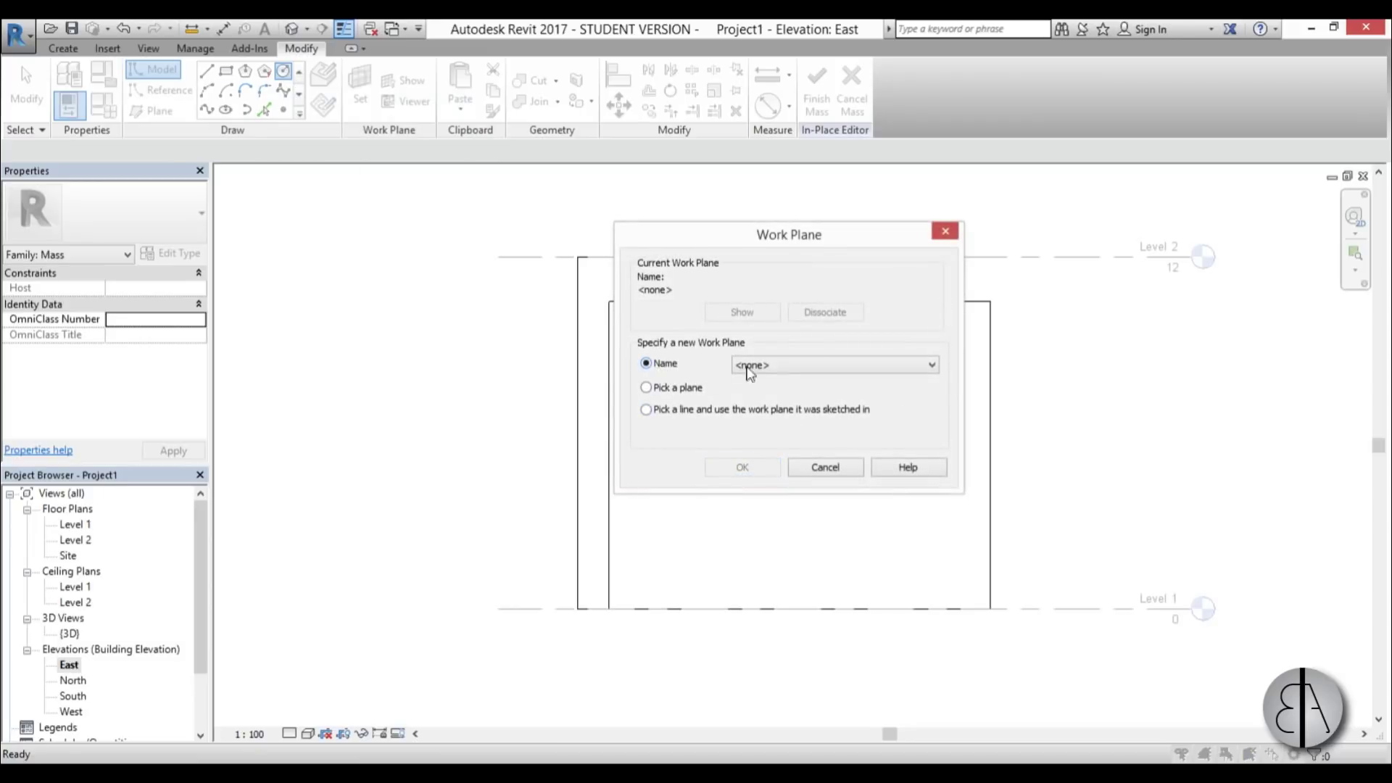
pyautogui.click(779, 367)
pyautogui.click(815, 418)
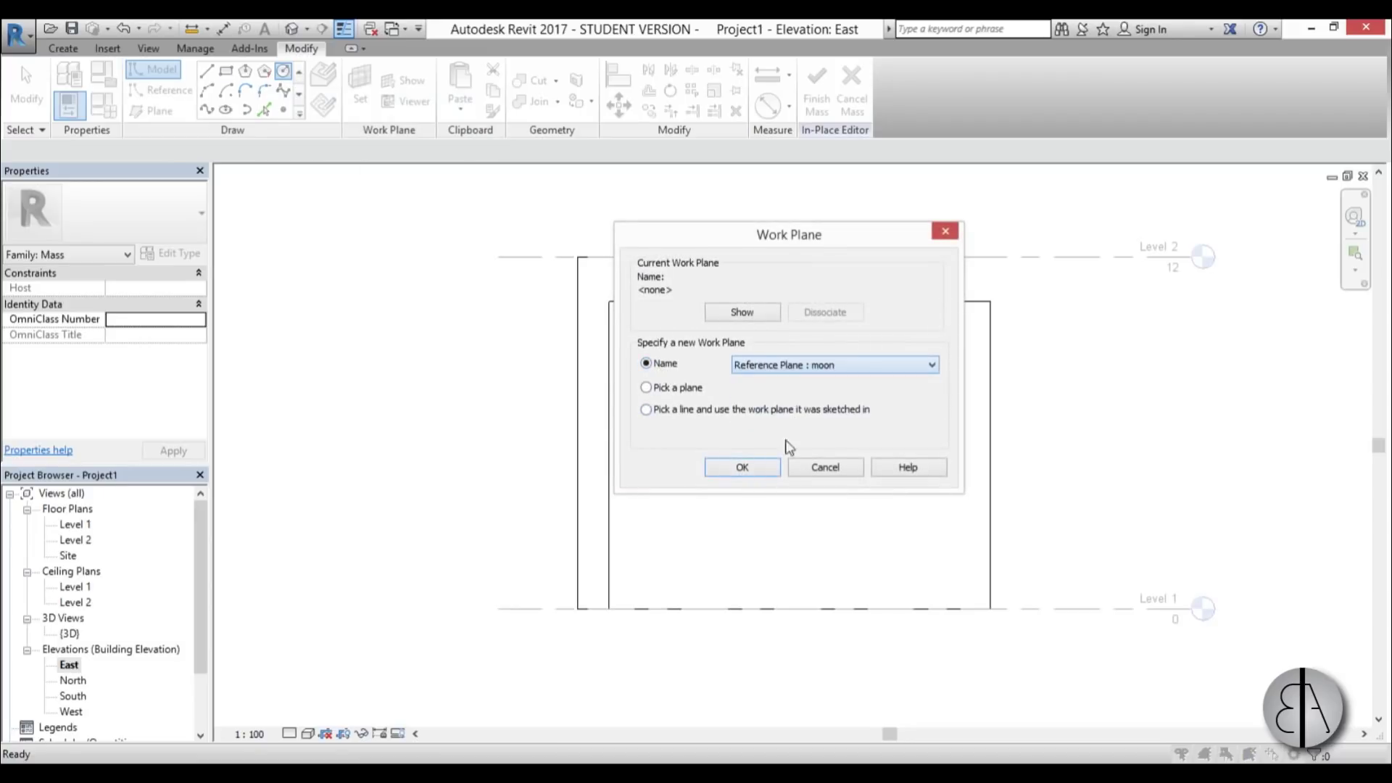
pyautogui.click(741, 469)
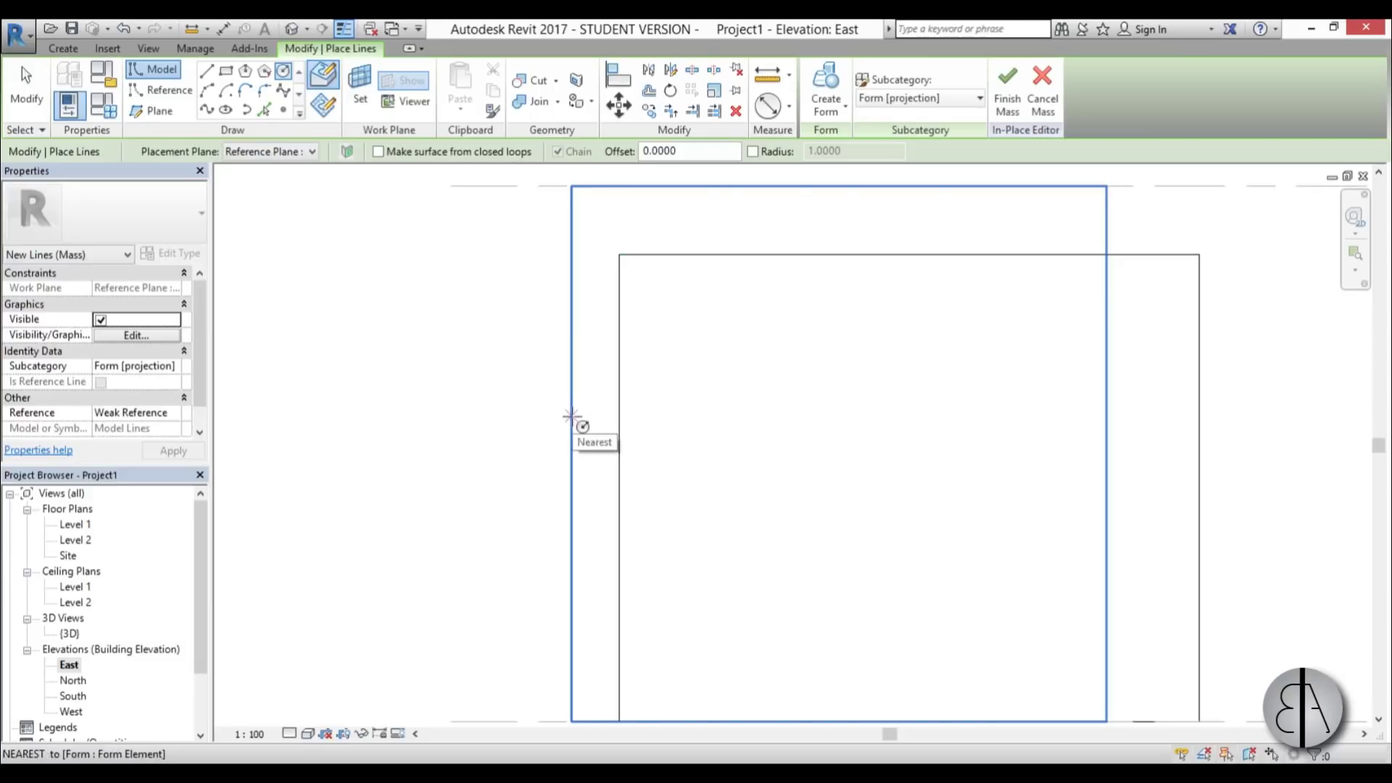
pyautogui.click(571, 416)
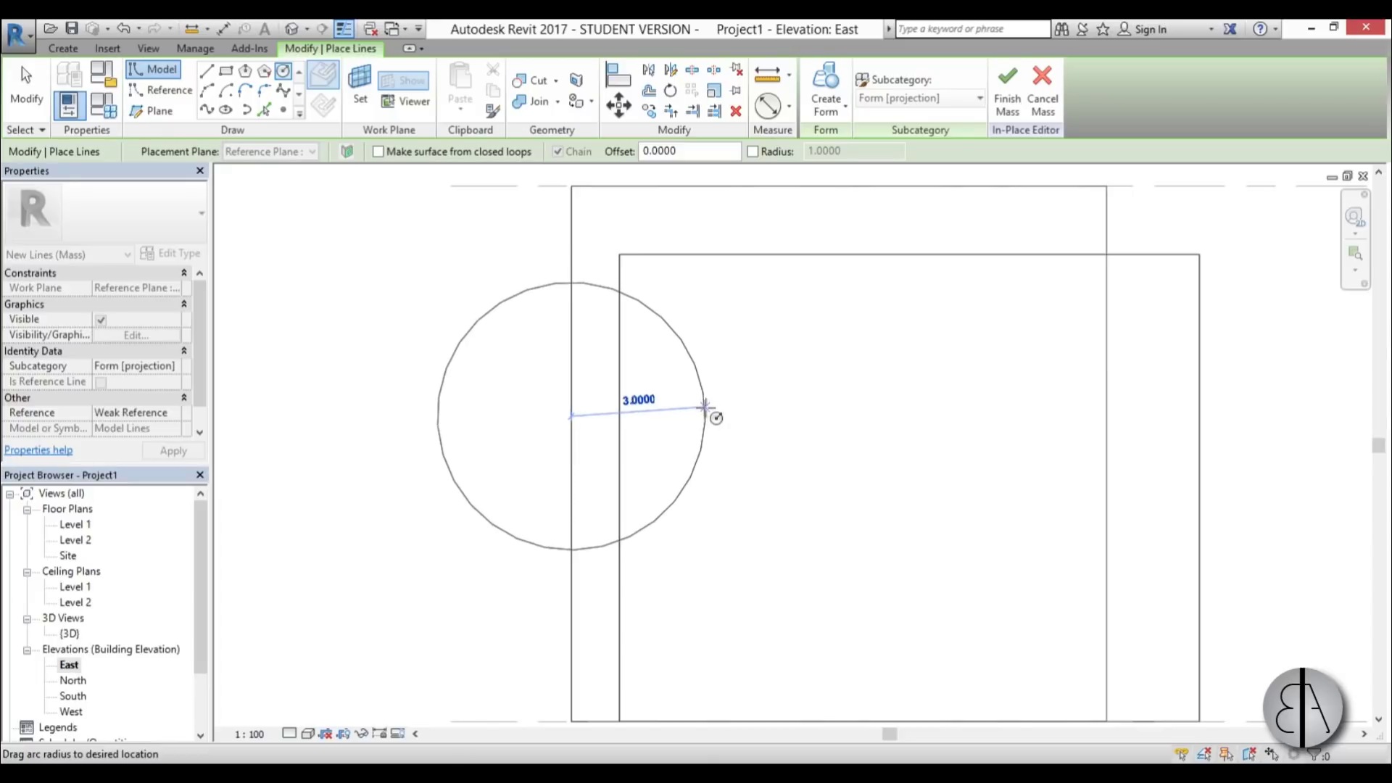
pyautogui.click(705, 413)
pyautogui.click(26, 82)
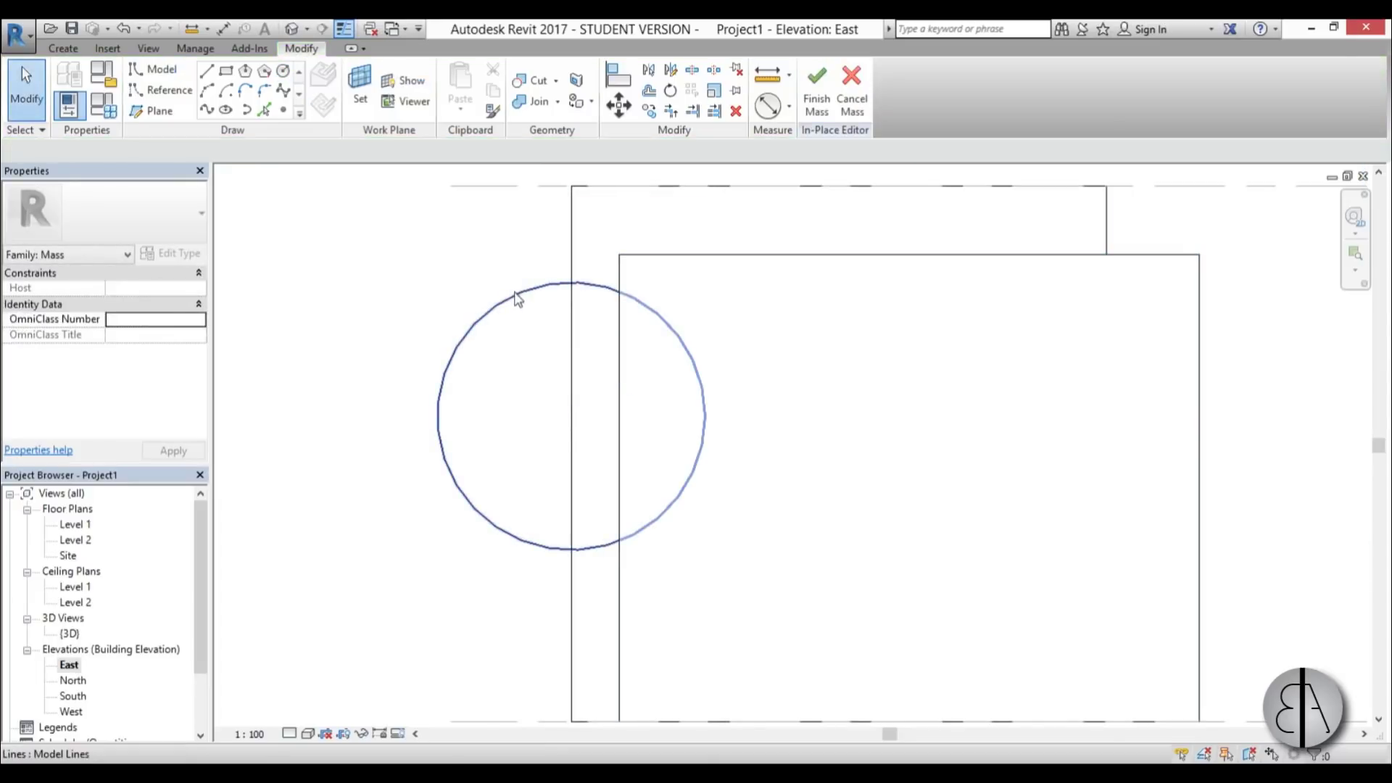
pyautogui.moveTo(519, 301)
pyautogui.mouseDown()
pyautogui.moveTo(517, 337)
pyautogui.moveTo(513, 325)
pyautogui.mouseUp()
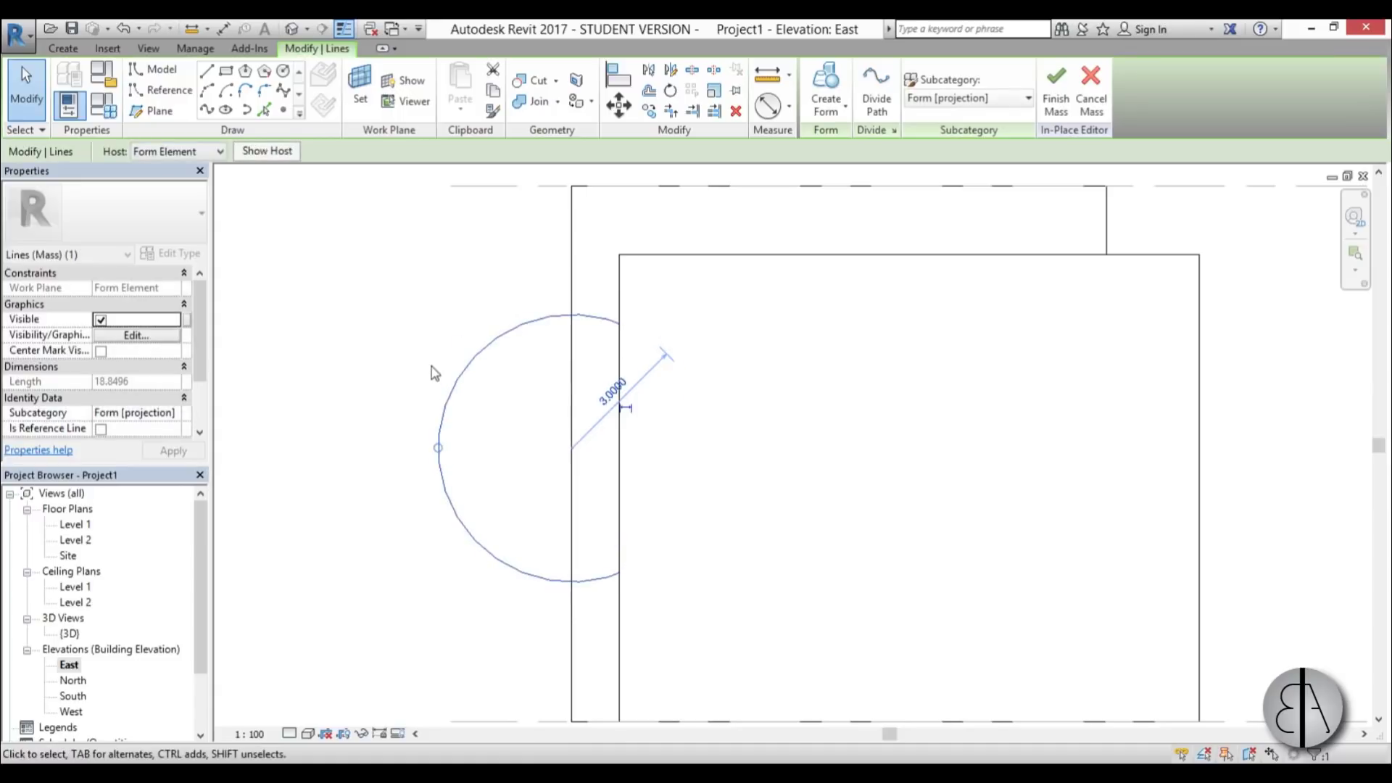
# - In the 3D view, create a sphere solid form from the circle
pyautogui.doubleClick(70, 634)
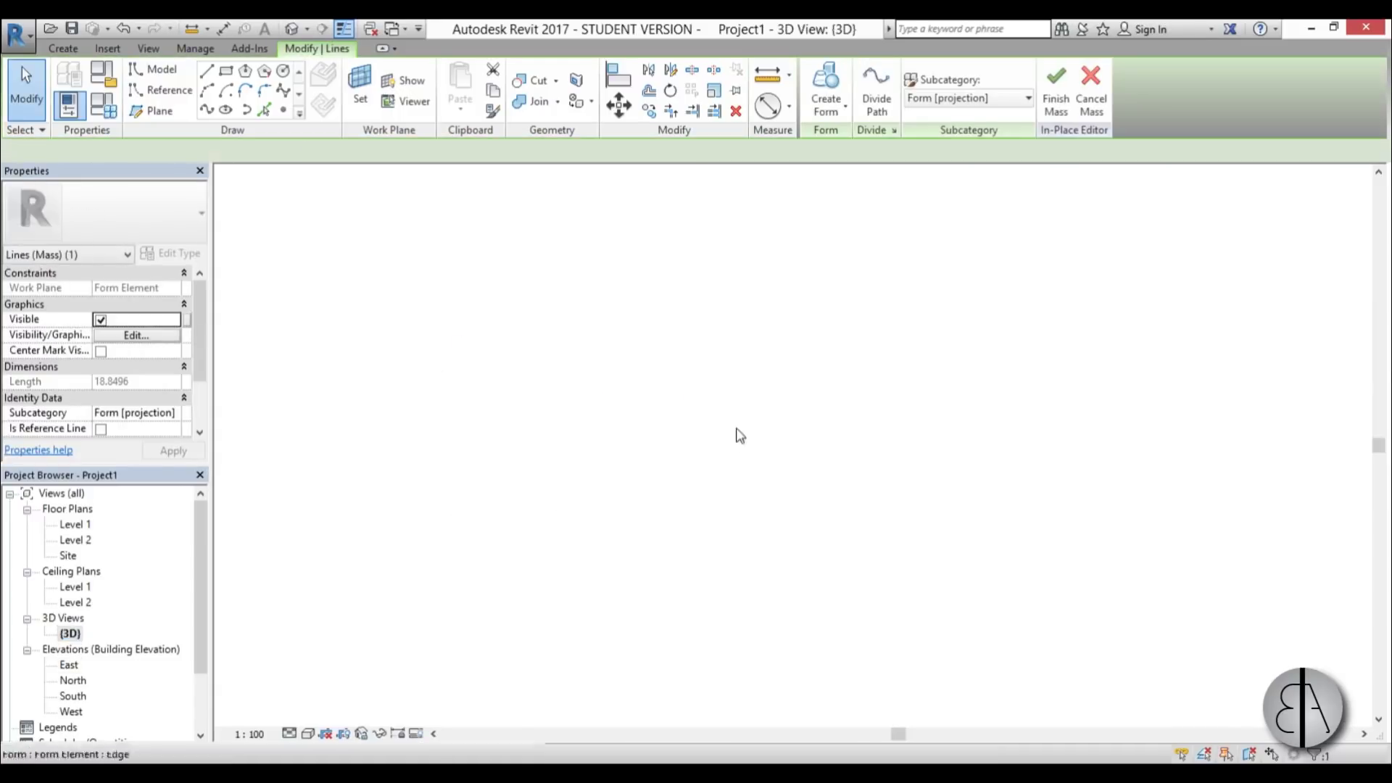
pyautogui.scroll(3, 594, 470)
pyautogui.keyDown('shift'); pyautogui.moveTo(594, 471); pyautogui.dragTo(584, 460, button='middle'); pyautogui.keyUp('shift')
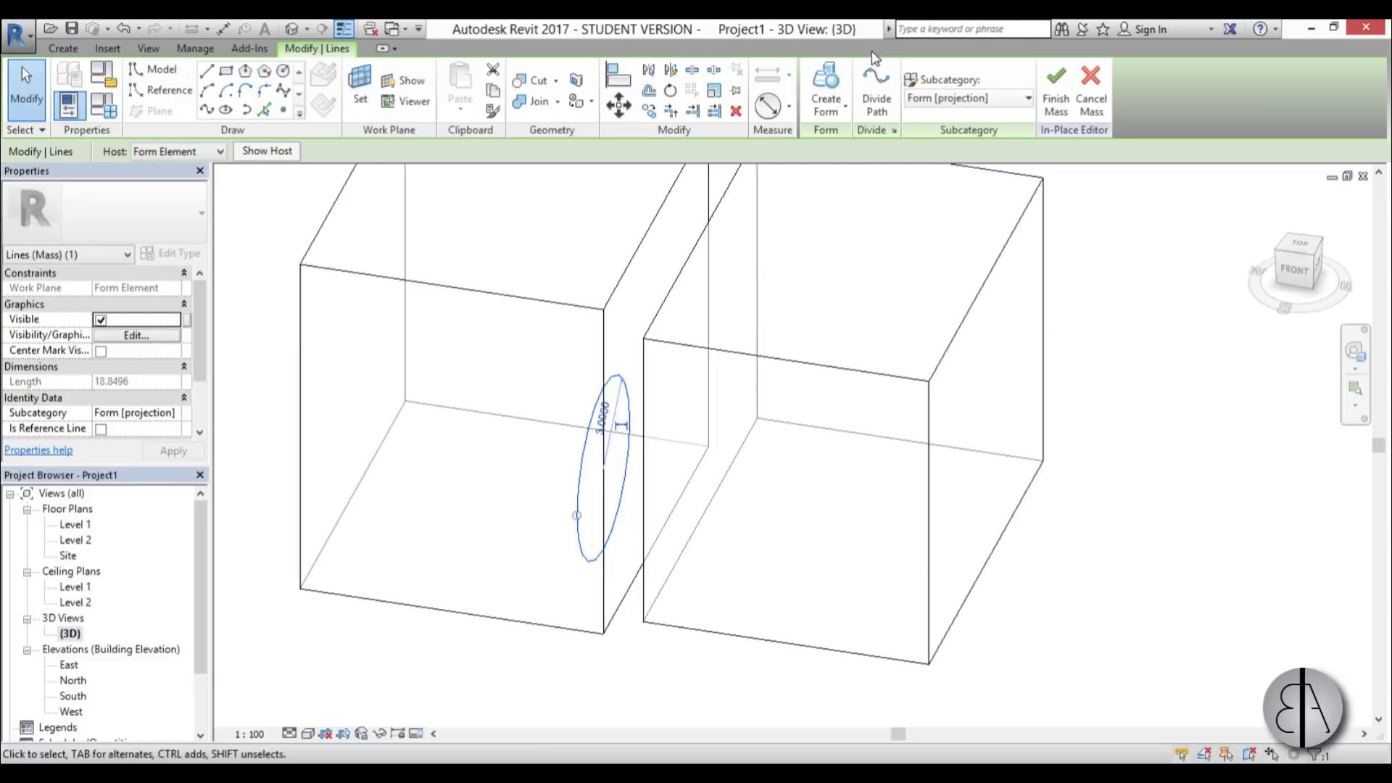
pyautogui.click(824, 106)
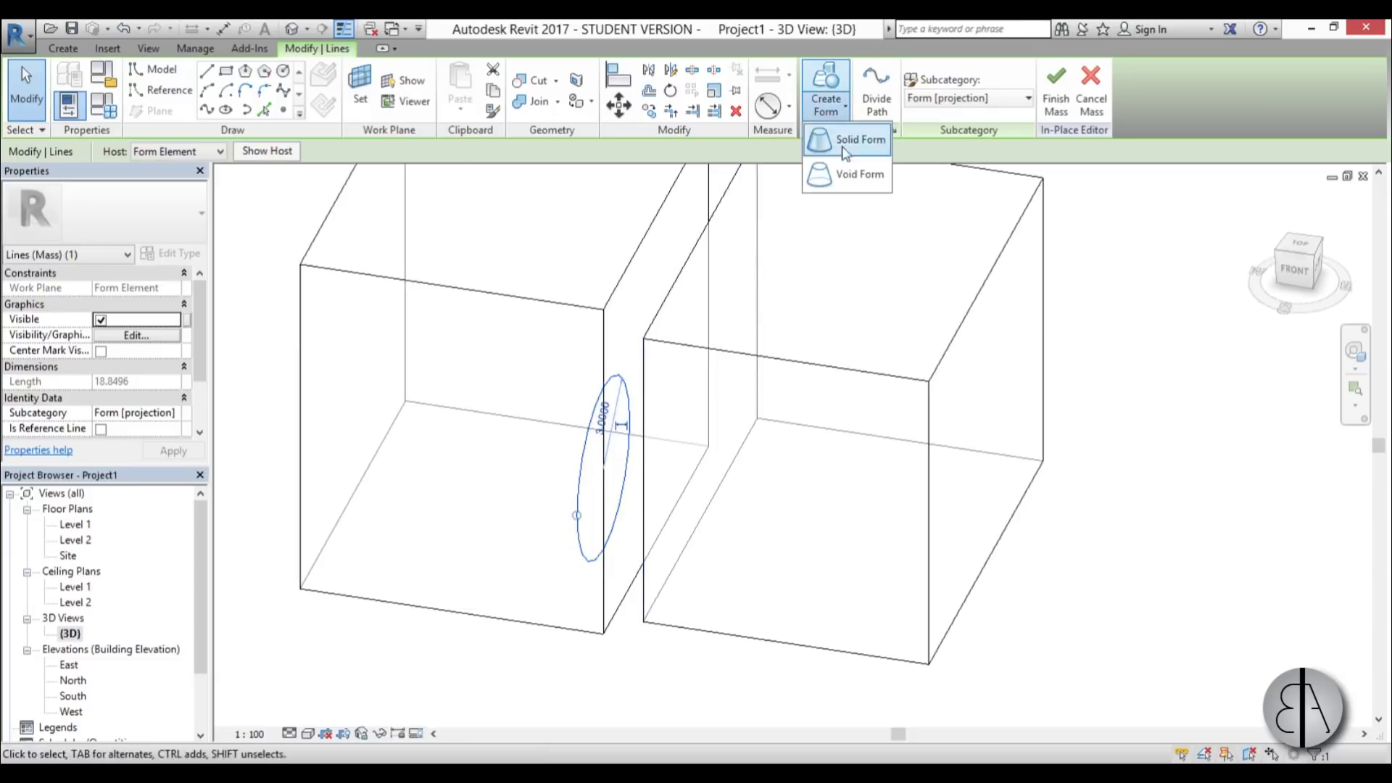
pyautogui.click(853, 141)
pyautogui.click(612, 644)
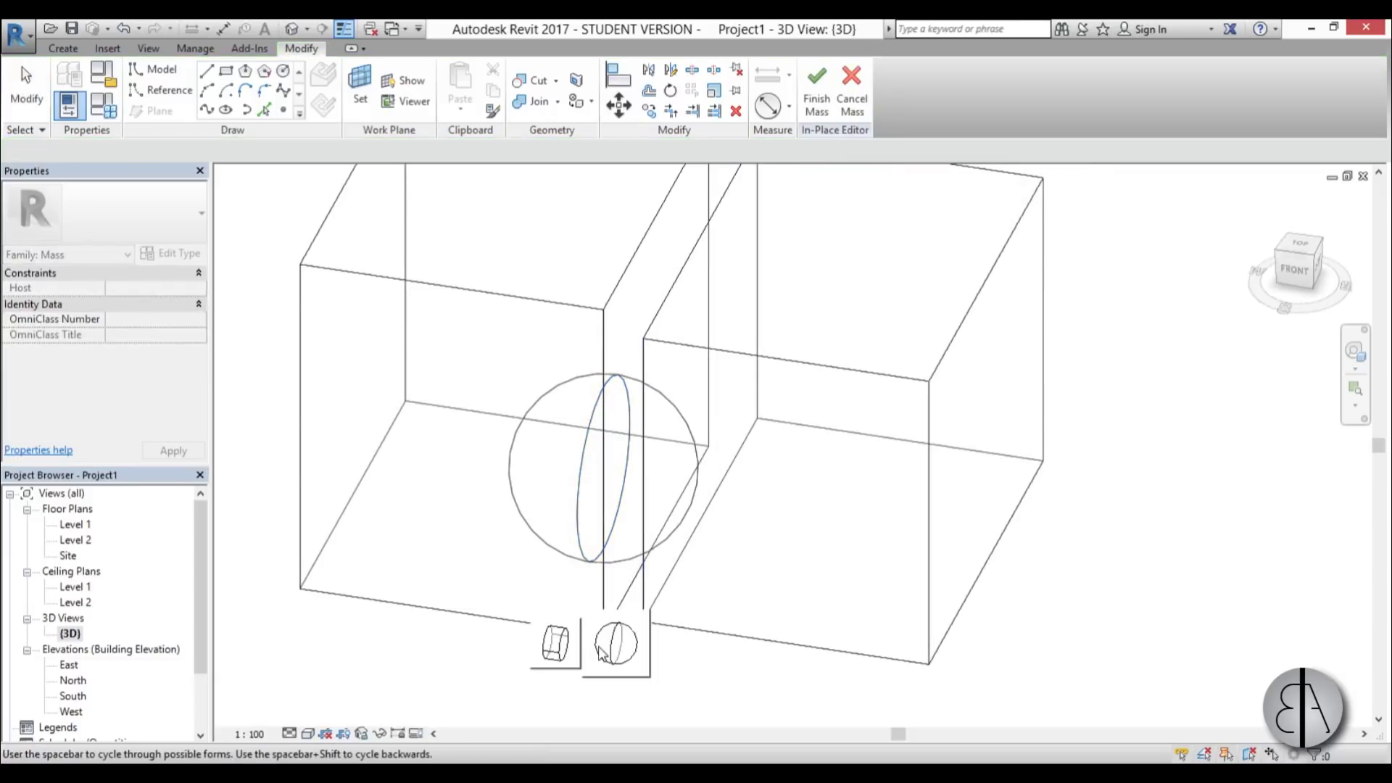
pyautogui.keyDown('shift'); pyautogui.moveTo(588, 605); pyautogui.dragTo(444, 660, button='middle'); pyautogui.keyUp('shift')
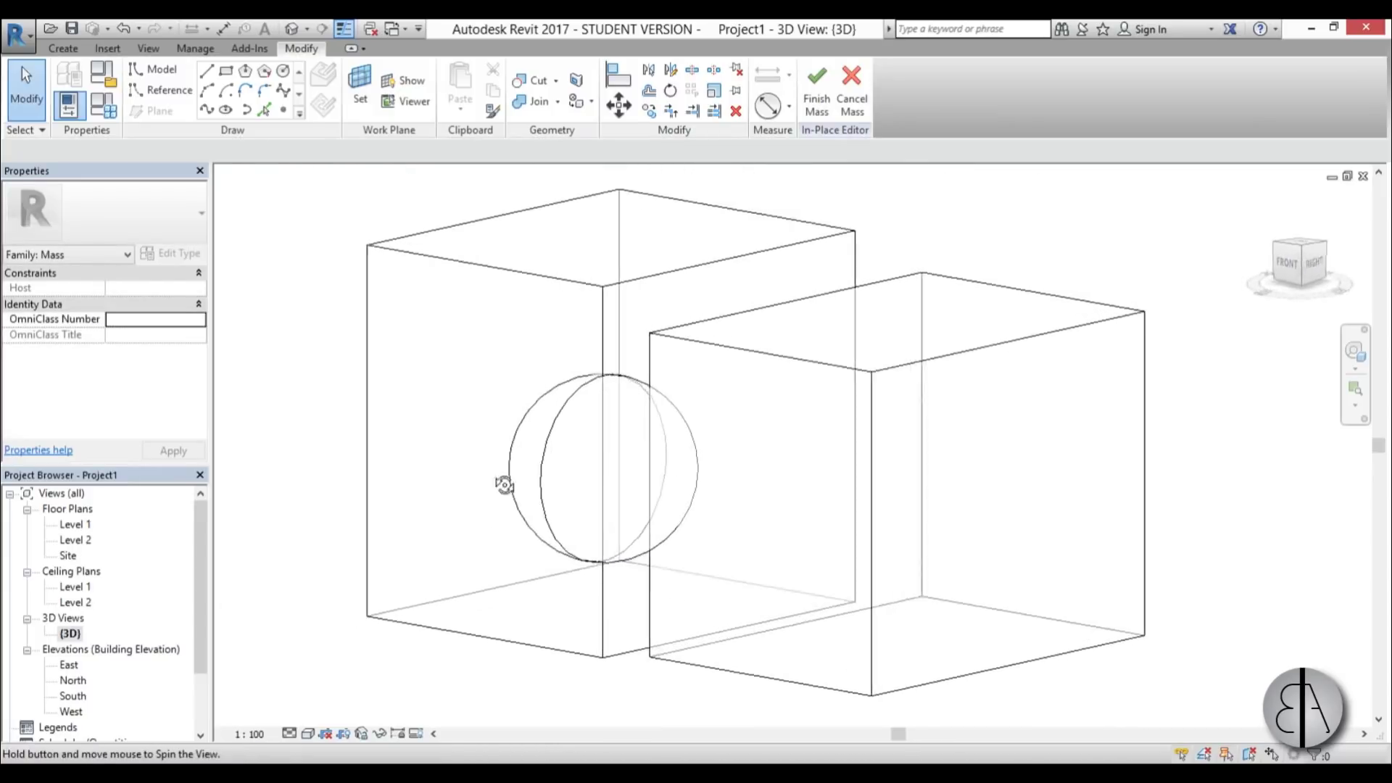
# - Set the sphere's Solid/Void property to Void so it cuts the boxes
pyautogui.click(552, 555)
pyautogui.click(627, 589)
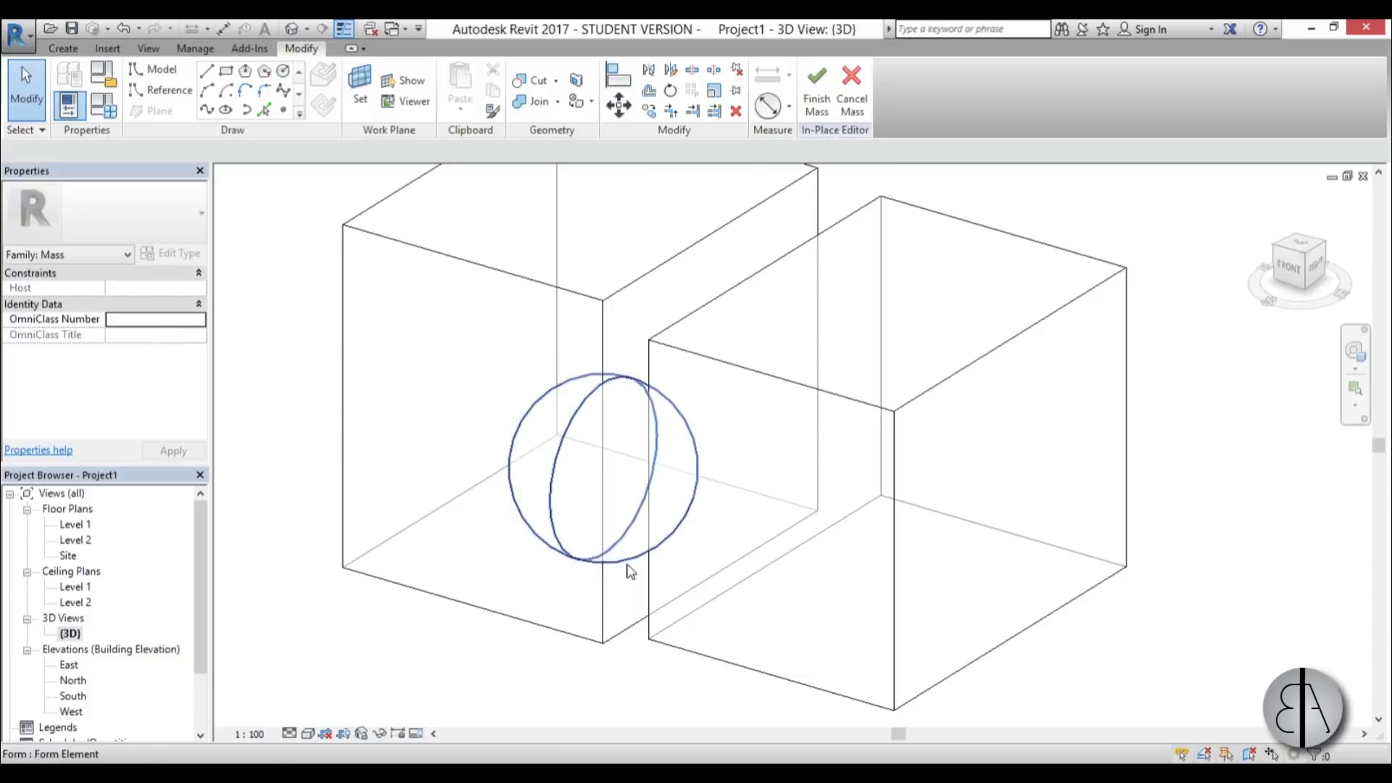
pyautogui.click(626, 570)
pyautogui.click(178, 430)
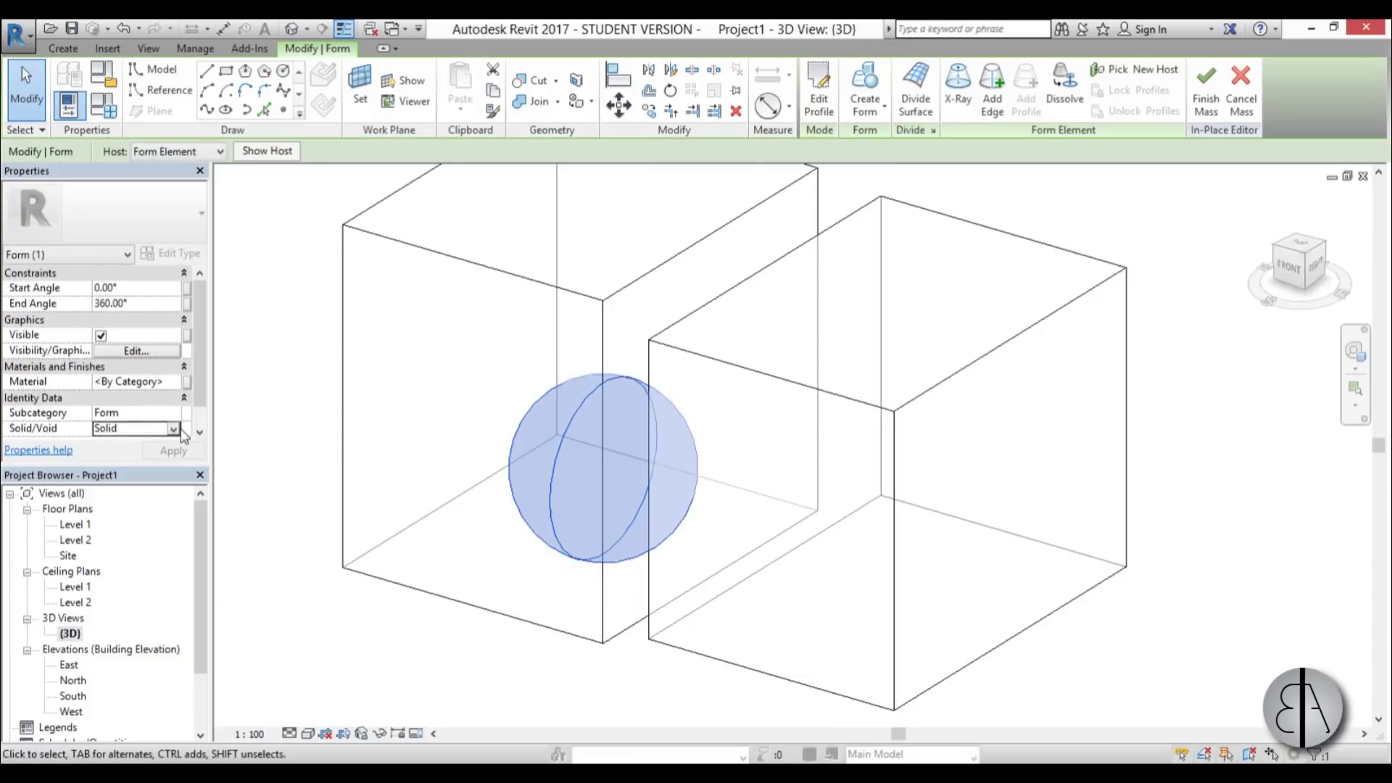
pyautogui.click(129, 457)
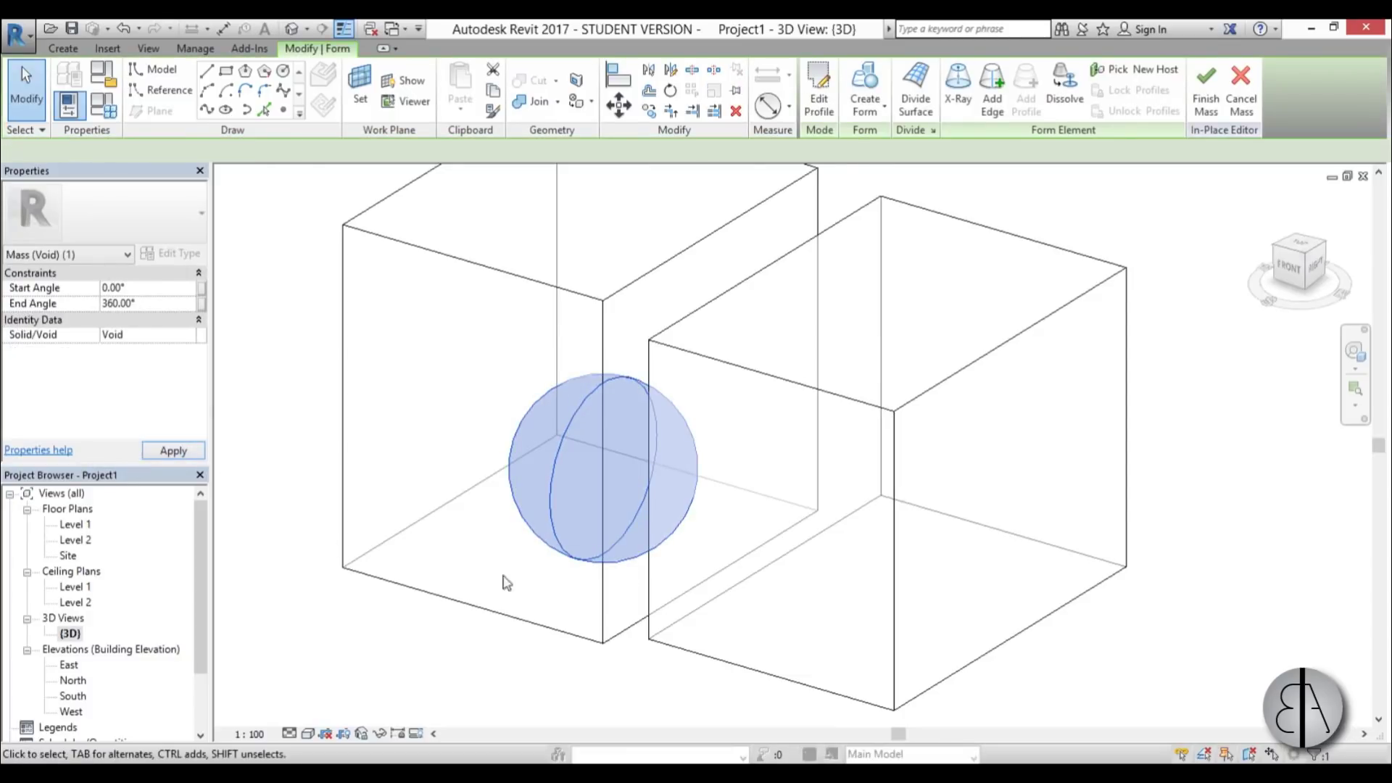
pyautogui.click(534, 689)
pyautogui.moveTo(529, 637)
pyautogui.keyDown('shift'); pyautogui.mouseDown(button='middle')
pyautogui.moveTo(671, 522)
pyautogui.moveTo(631, 413)
pyautogui.moveTo(553, 547)
pyautogui.moveTo(677, 581)
pyautogui.moveTo(635, 504)
pyautogui.moveTo(635, 534)
pyautogui.moveTo(551, 569)
pyautogui.mouseUp(button='middle'); pyautogui.keyUp('shift')
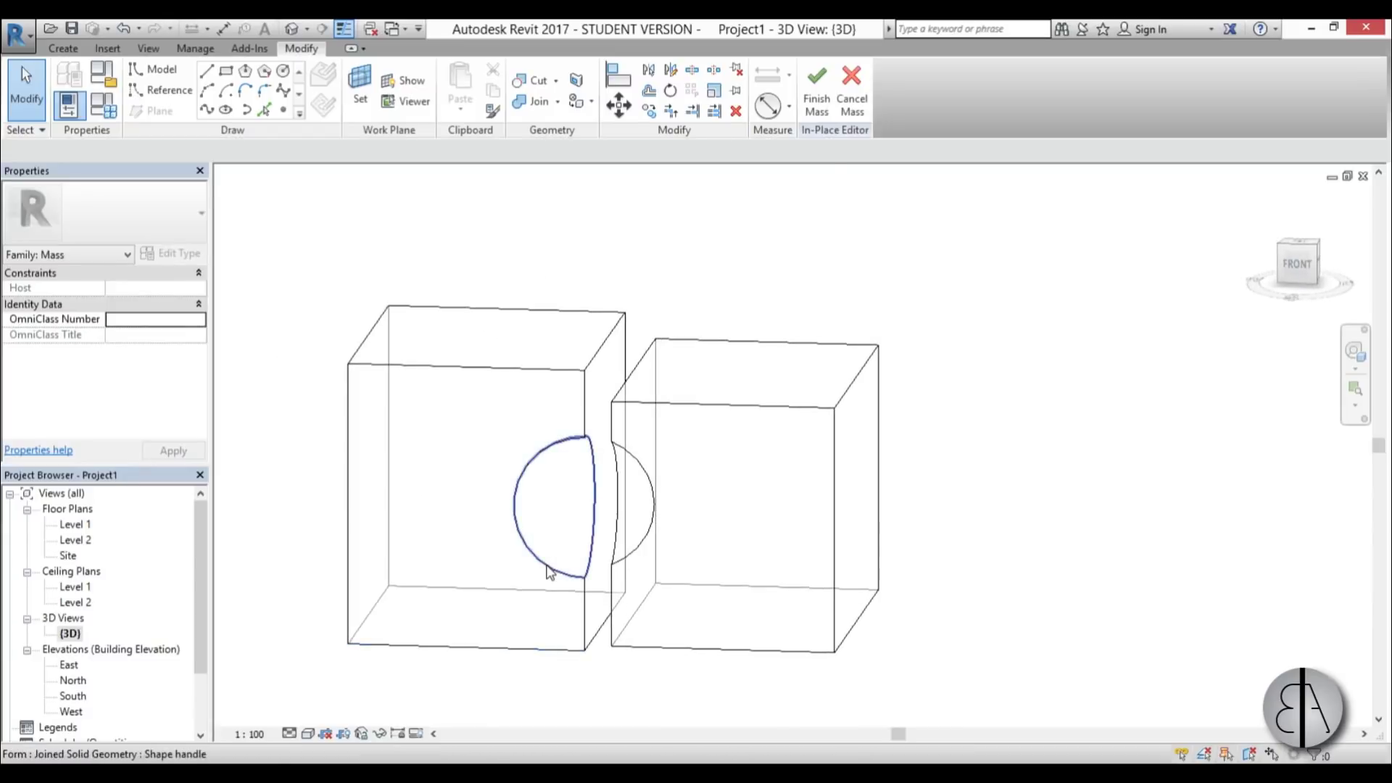
pyautogui.click(554, 567)
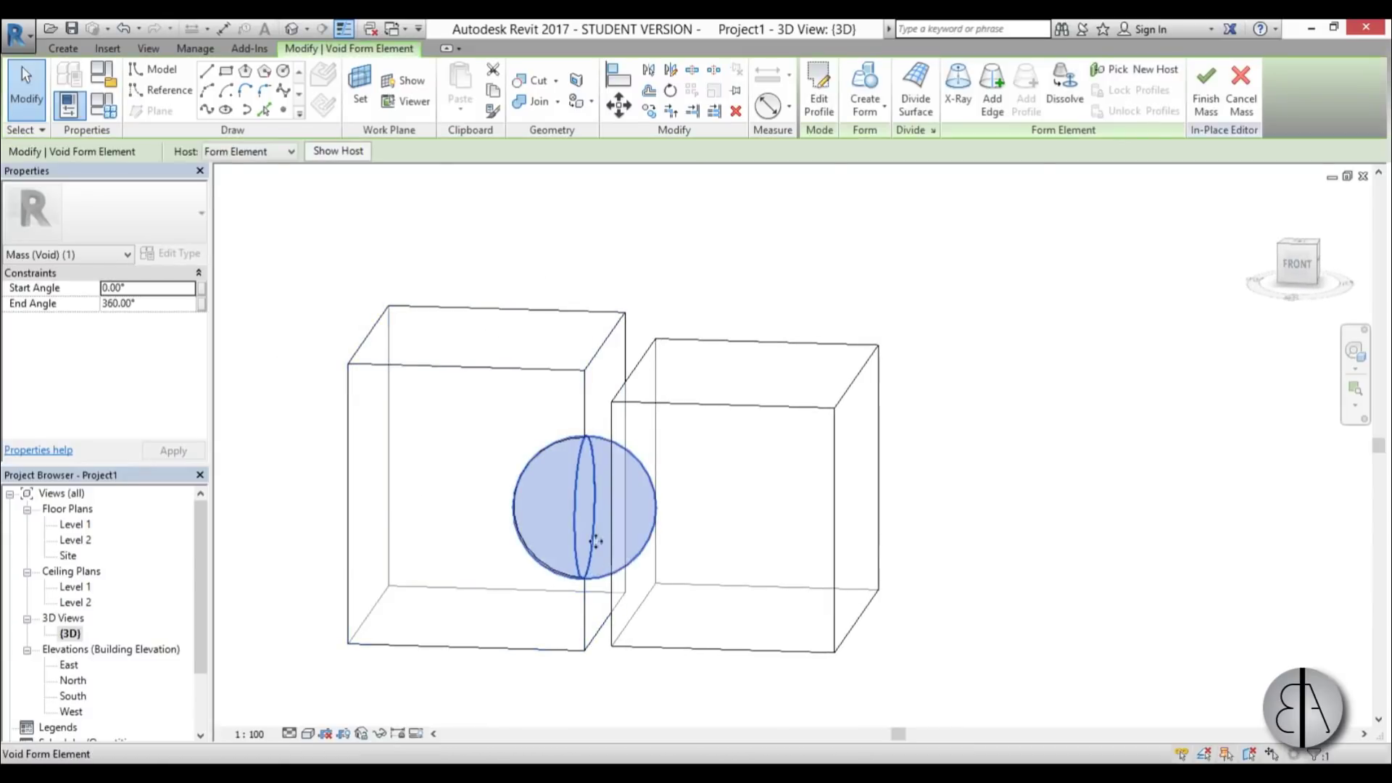
pyautogui.scroll(3, 570, 537)
pyautogui.moveTo(569, 534)
pyautogui.keyDown('shift'); pyautogui.mouseDown(button='middle')
pyautogui.moveTo(610, 515)
pyautogui.moveTo(608, 478)
pyautogui.mouseUp(button='middle'); pyautogui.keyUp('shift')
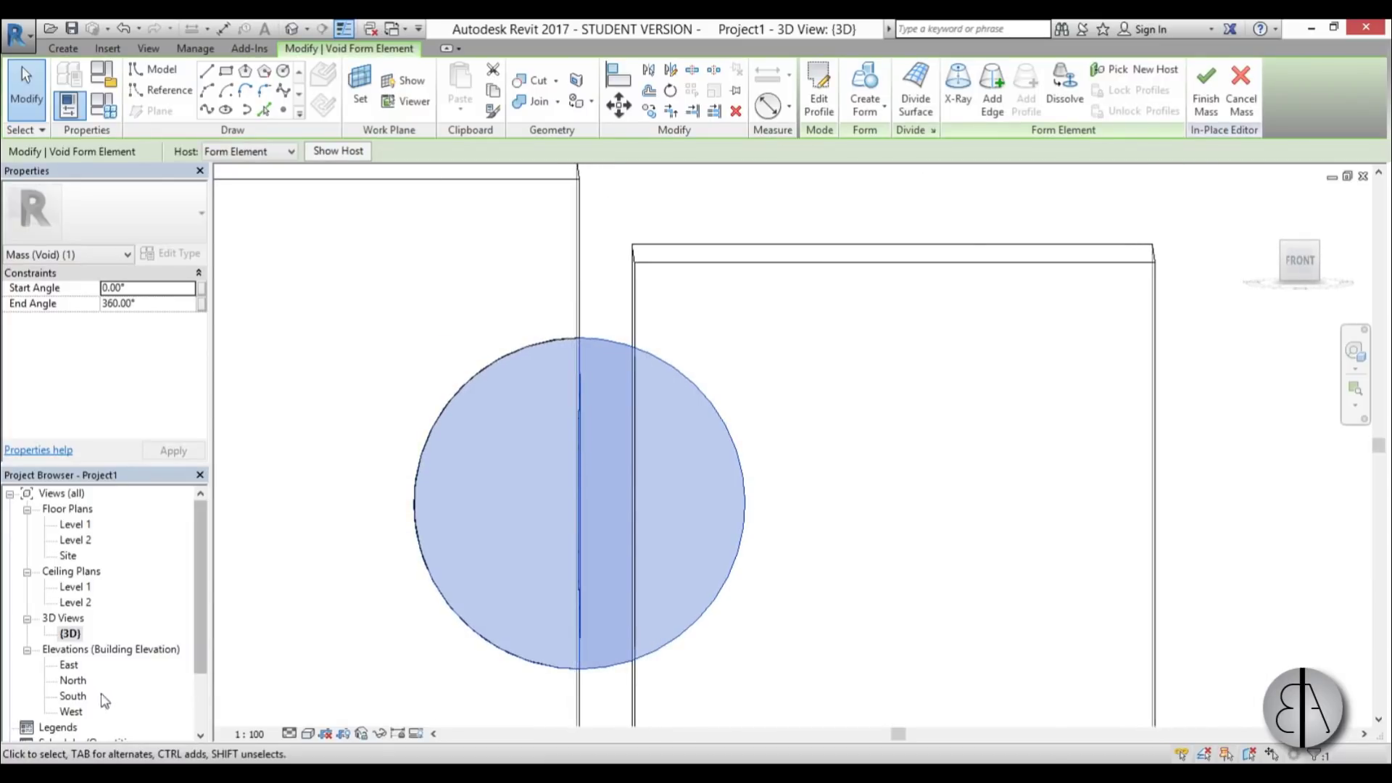
pyautogui.doubleClick(74, 696)
pyautogui.scroll(3, 663, 370)
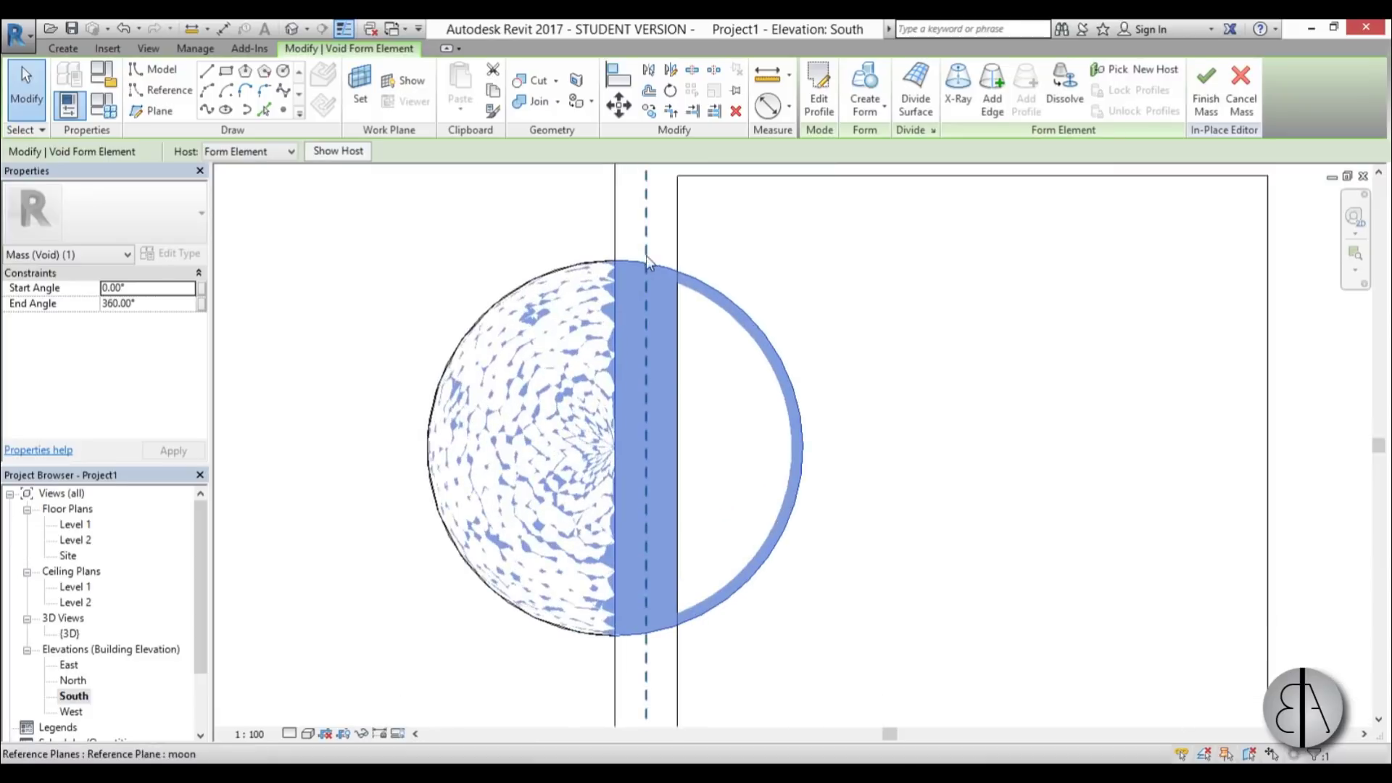
pyautogui.click(680, 263)
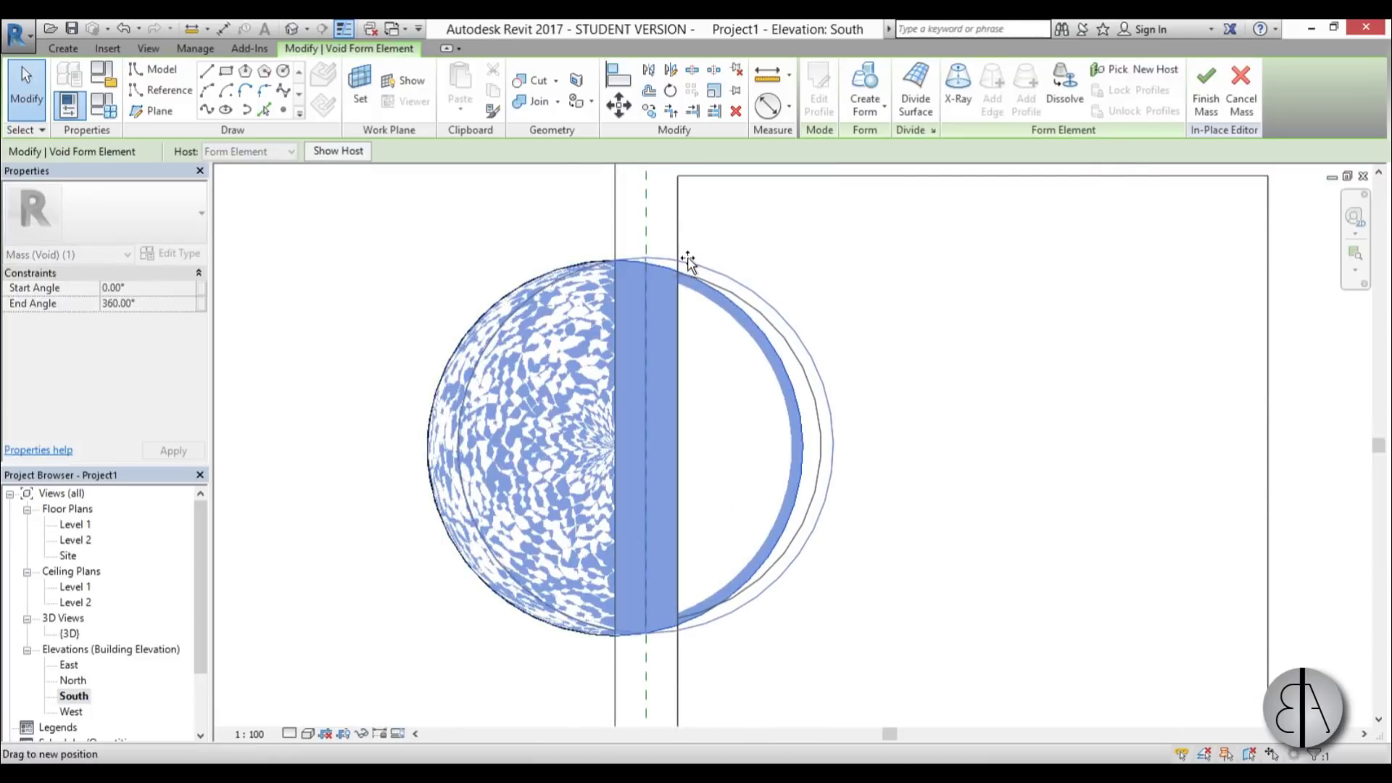
pyautogui.scroll(-3, 592, 470)
pyautogui.scroll(-1, 592, 471)
pyautogui.press('Escape')
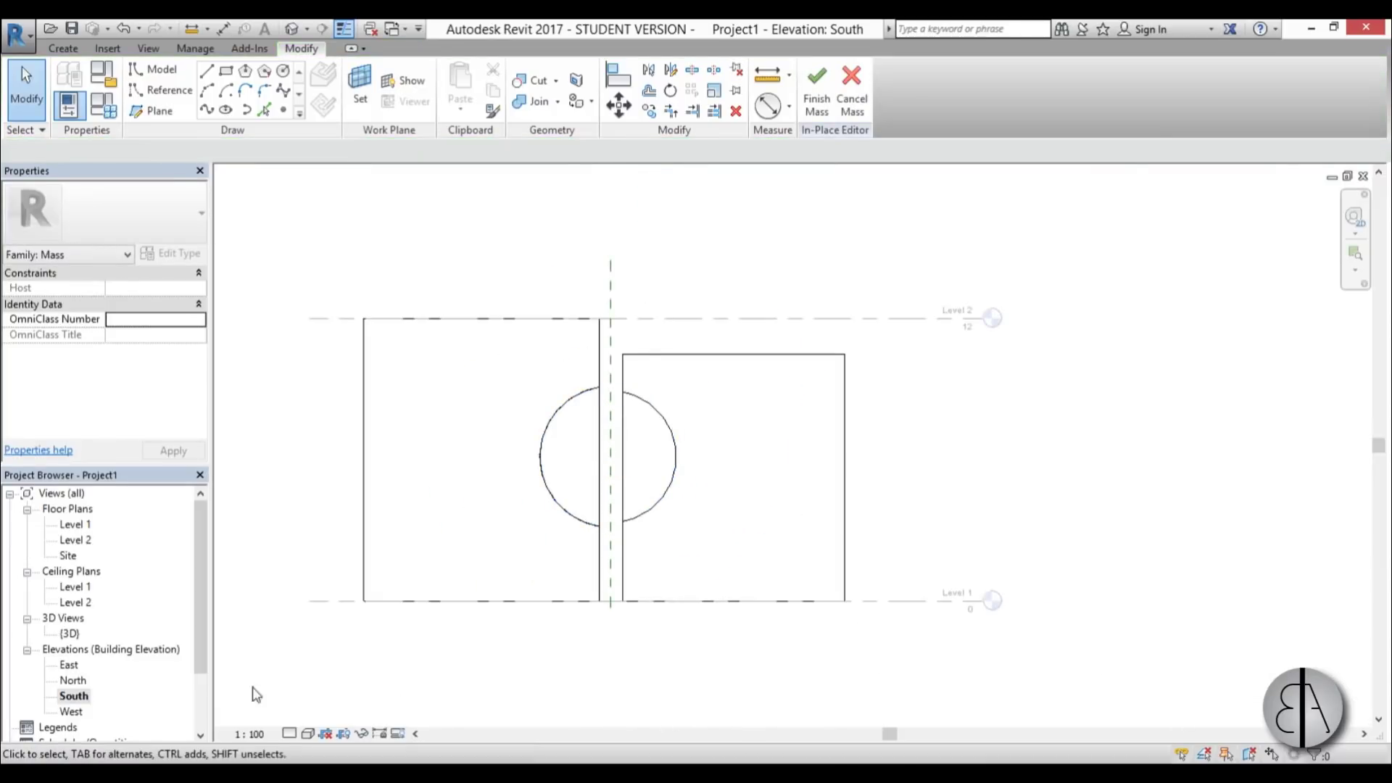
pyautogui.doubleClick(68, 633)
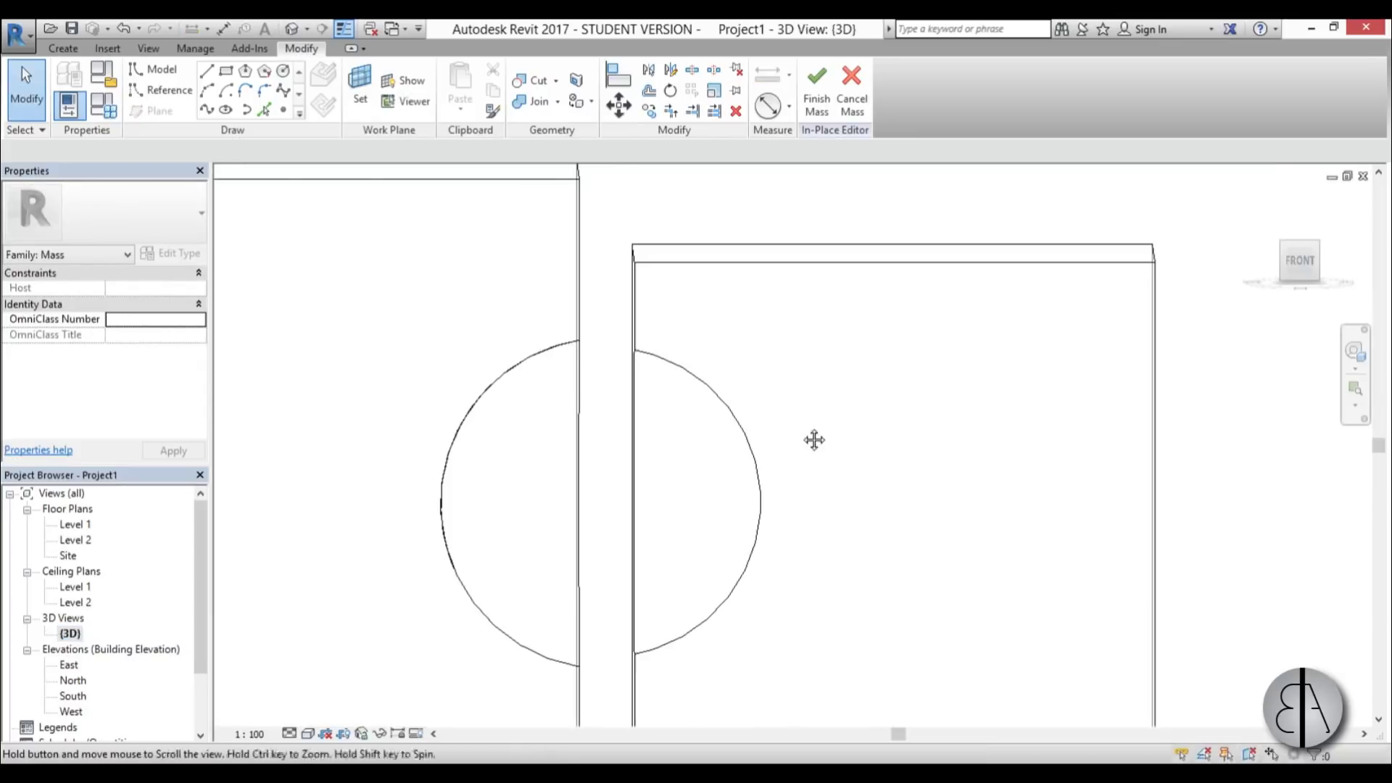
pyautogui.keyDown('shift'); pyautogui.moveTo(814, 438); pyautogui.dragTo(728, 608, button='middle'); pyautogui.keyUp('shift')
pyautogui.scroll(-3, 728, 607)
pyautogui.moveTo(741, 554)
pyautogui.keyDown('shift'); pyautogui.mouseDown(button='middle')
pyautogui.moveTo(715, 369)
pyautogui.moveTo(736, 329)
pyautogui.mouseUp(button='middle'); pyautogui.keyUp('shift')
pyautogui.scroll(3, 694, 386)
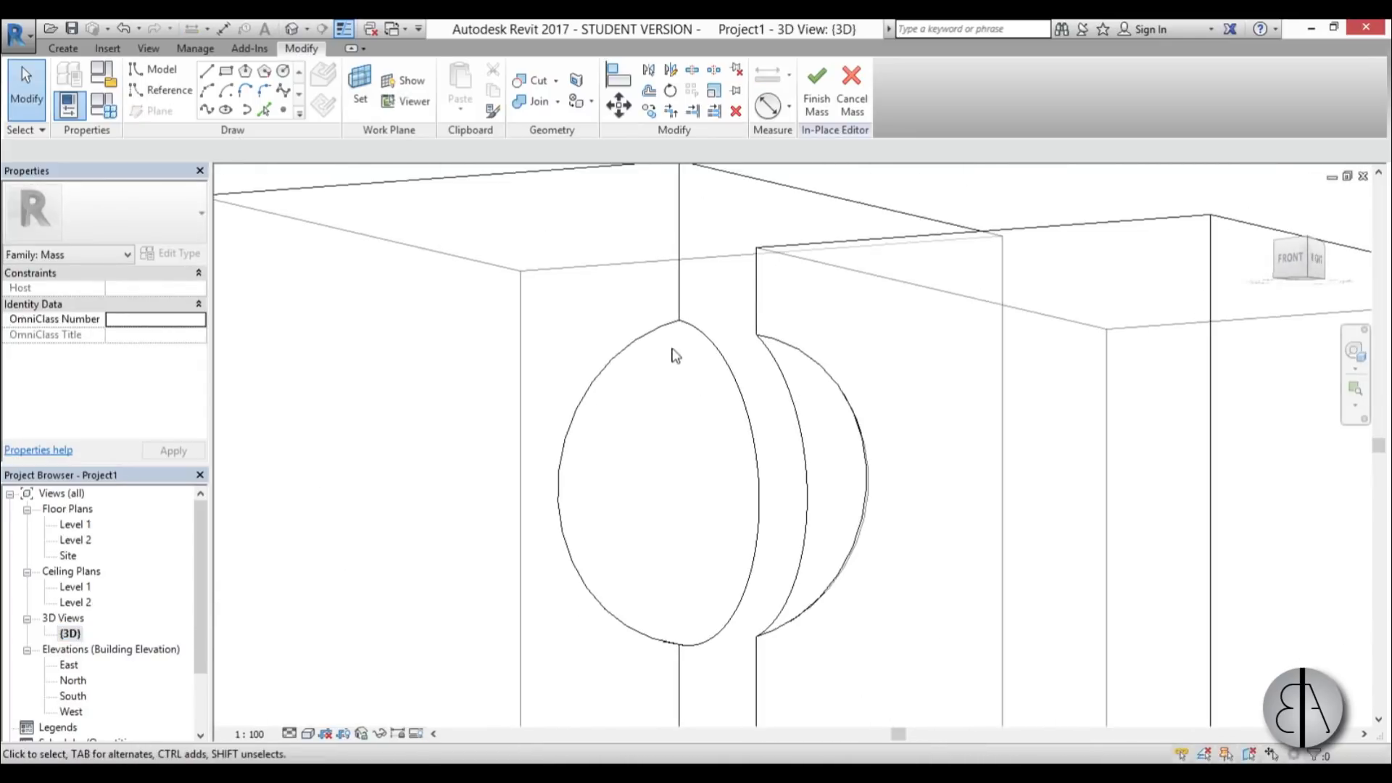
pyautogui.scroll(-2, 724, 449)
pyautogui.keyDown('shift'); pyautogui.moveTo(730, 465); pyautogui.dragTo(833, 452, button='middle'); pyautogui.keyUp('shift')
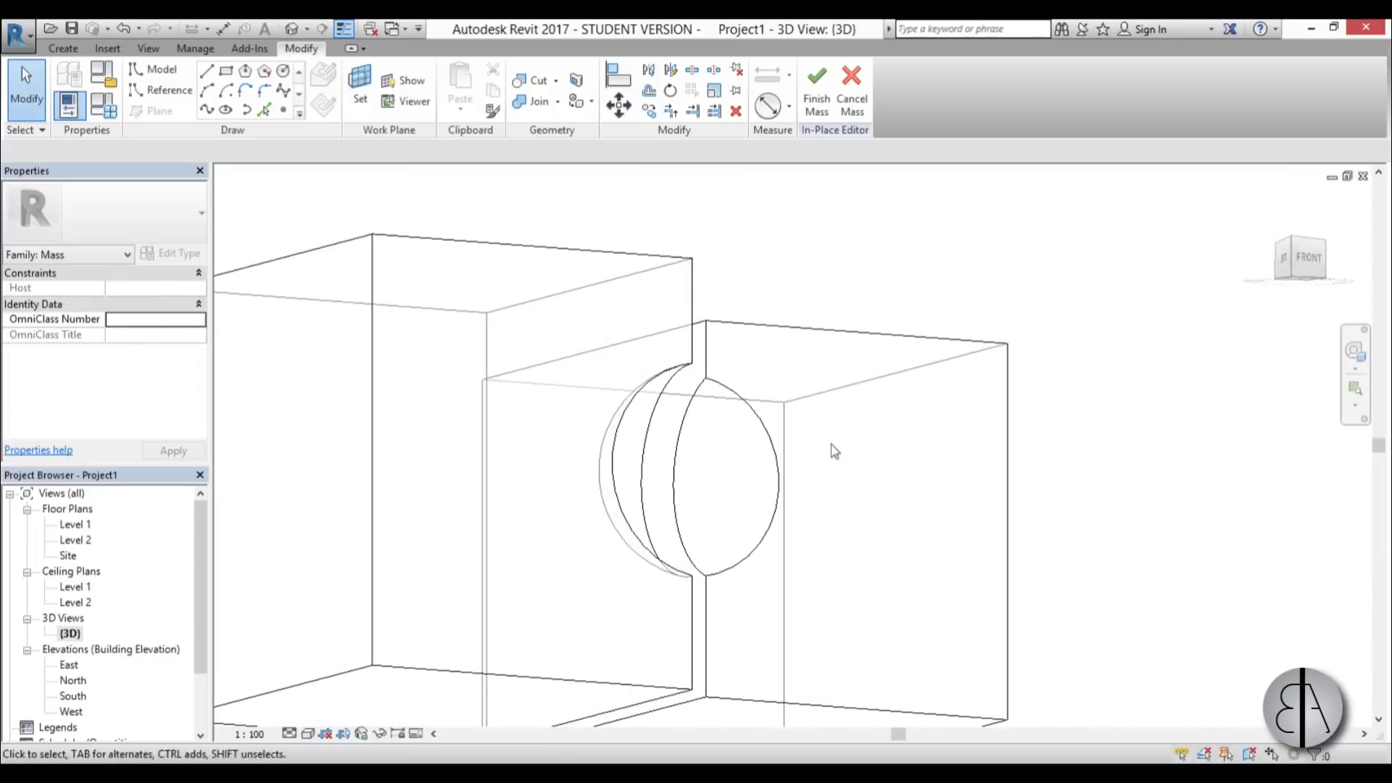
pyautogui.keyDown('shift'); pyautogui.moveTo(724, 465); pyautogui.dragTo(507, 645, button='middle'); pyautogui.keyUp('shift')
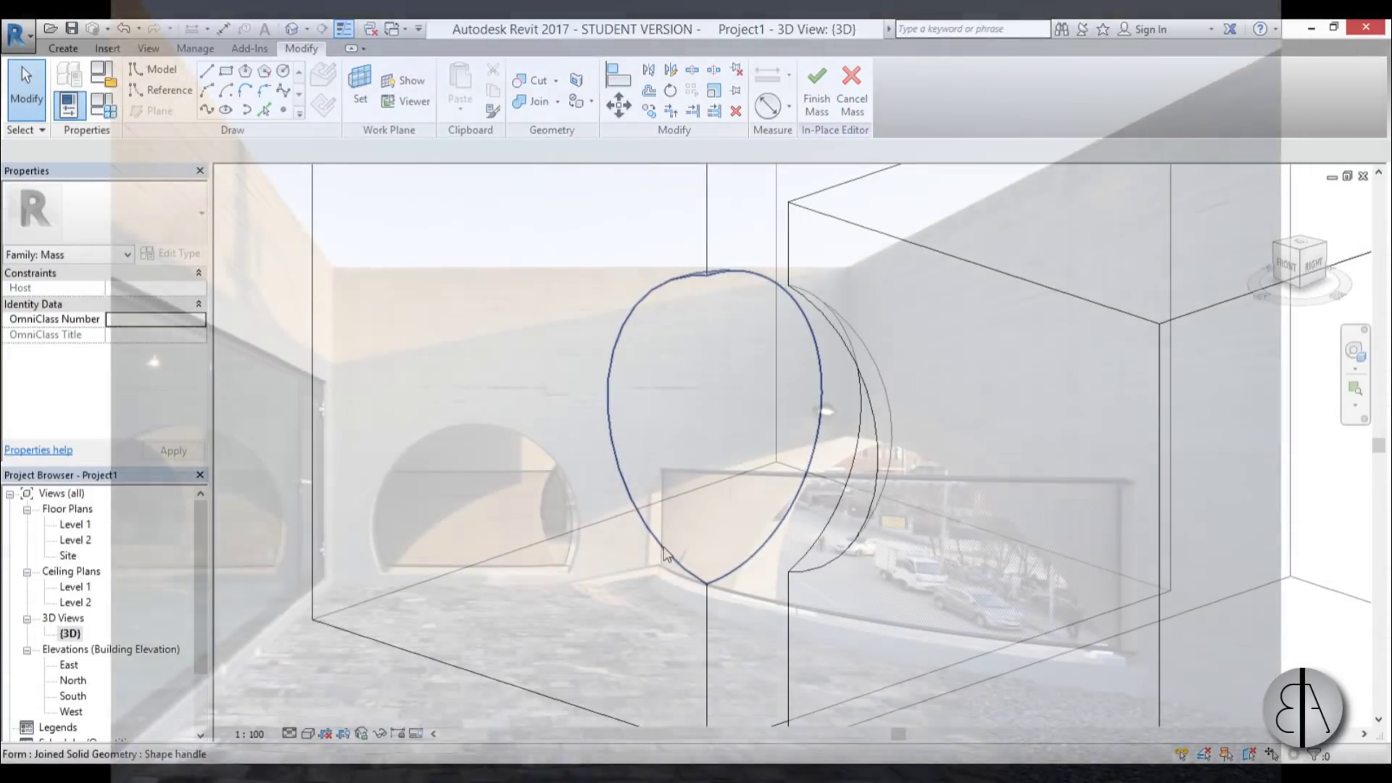
pyautogui.keyDown('shift'); pyautogui.moveTo(666, 554); pyautogui.dragTo(610, 577, button='middle'); pyautogui.keyUp('shift')
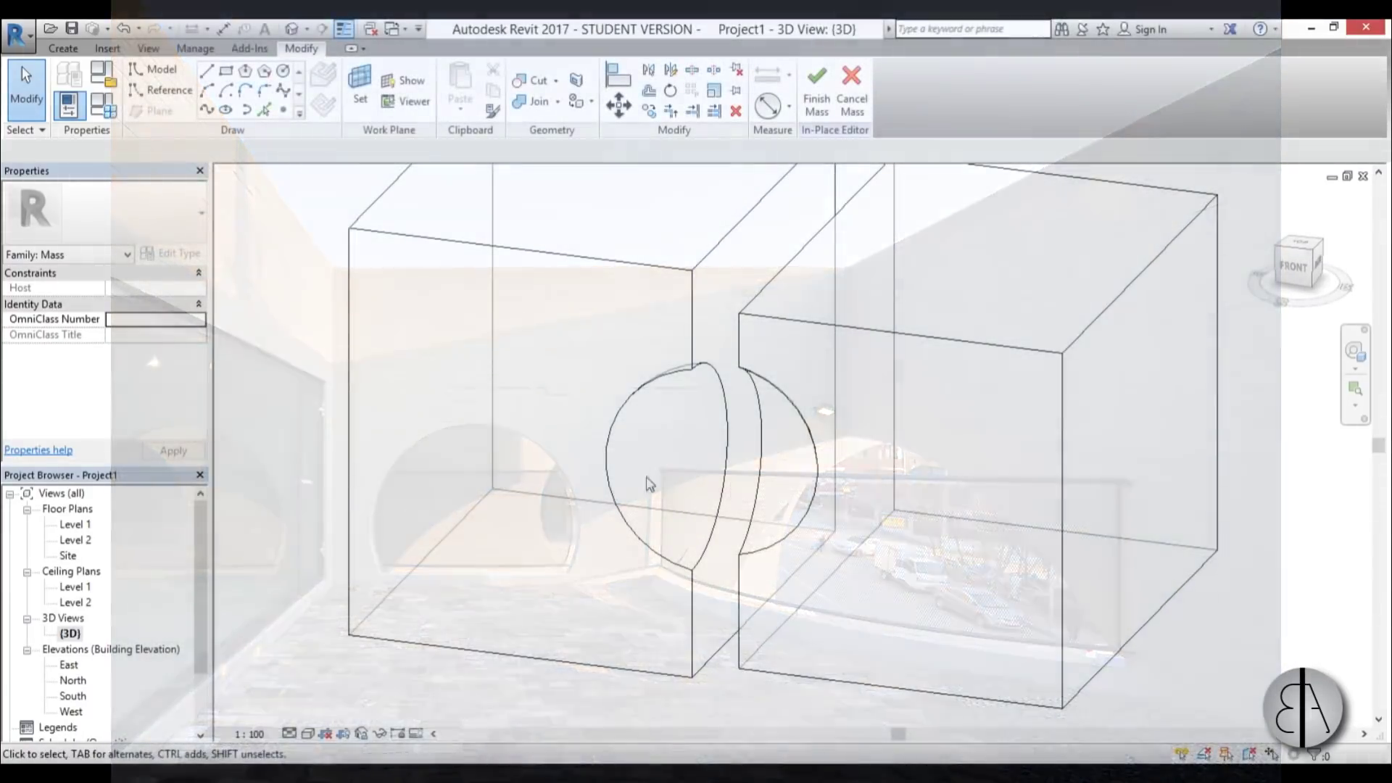
pyautogui.moveTo(649, 481)
pyautogui.keyDown('shift'); pyautogui.mouseDown(button='middle')
pyautogui.moveTo(601, 308)
pyautogui.moveTo(703, 436)
pyautogui.mouseUp(button='middle'); pyautogui.keyUp('shift')
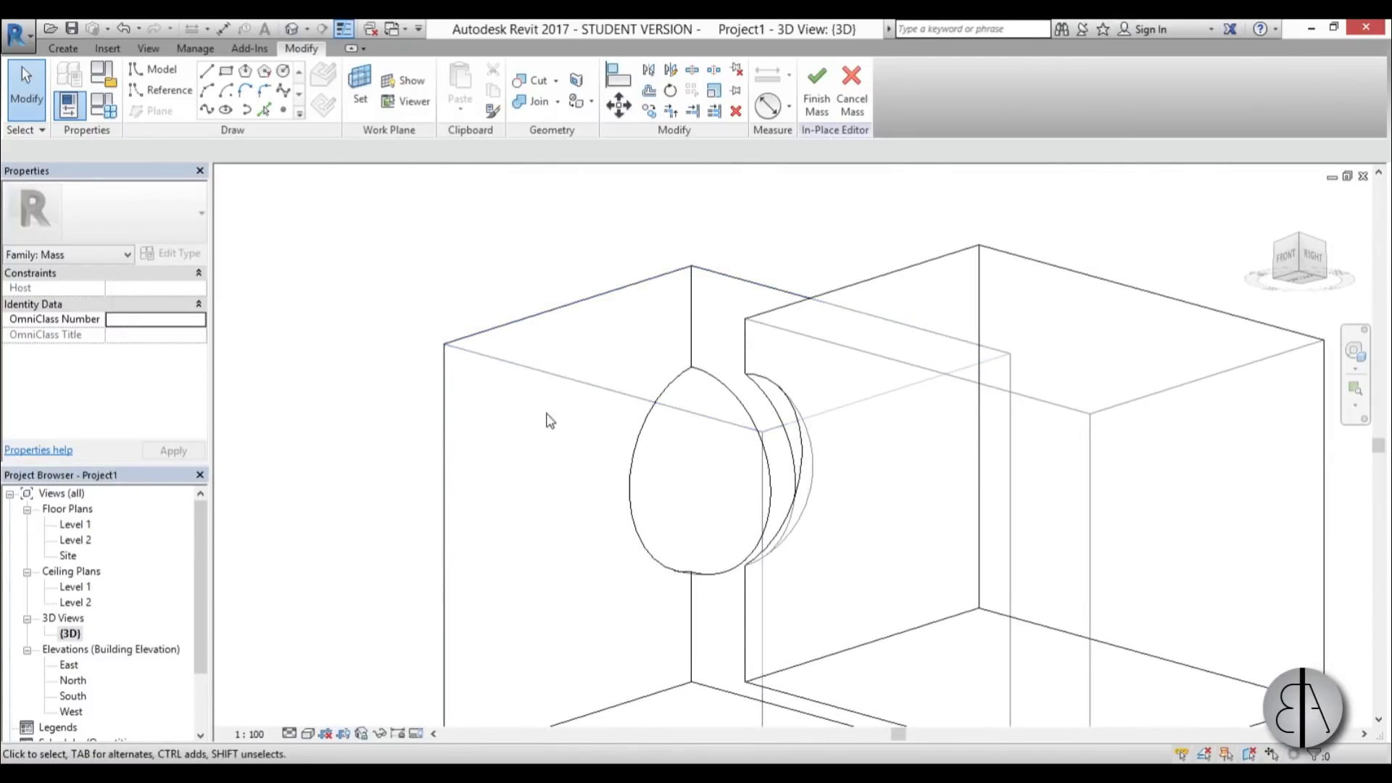
# - Sketch a model-line rectangle on the left box's top face
pyautogui.moveTo(549, 421)
pyautogui.keyDown('shift'); pyautogui.mouseDown(button='middle')
pyautogui.moveTo(609, 512)
pyautogui.moveTo(533, 407)
pyautogui.moveTo(620, 570)
pyautogui.moveTo(631, 671)
pyautogui.moveTo(533, 687)
pyautogui.mouseUp(button='middle'); pyautogui.keyUp('shift')
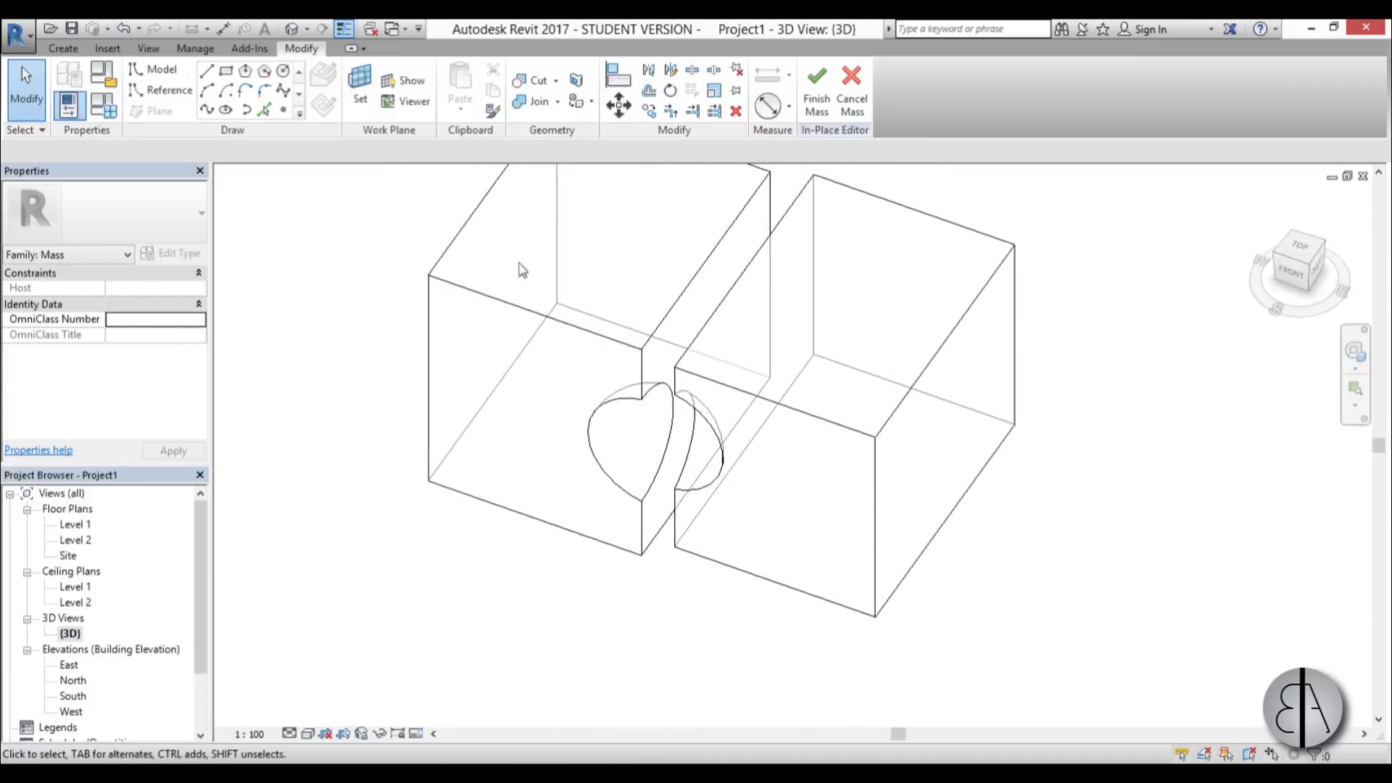
pyautogui.keyDown('shift'); pyautogui.moveTo(709, 350); pyautogui.dragTo(637, 511, button='middle'); pyautogui.keyUp('shift')
pyautogui.scroll(2, 580, 306)
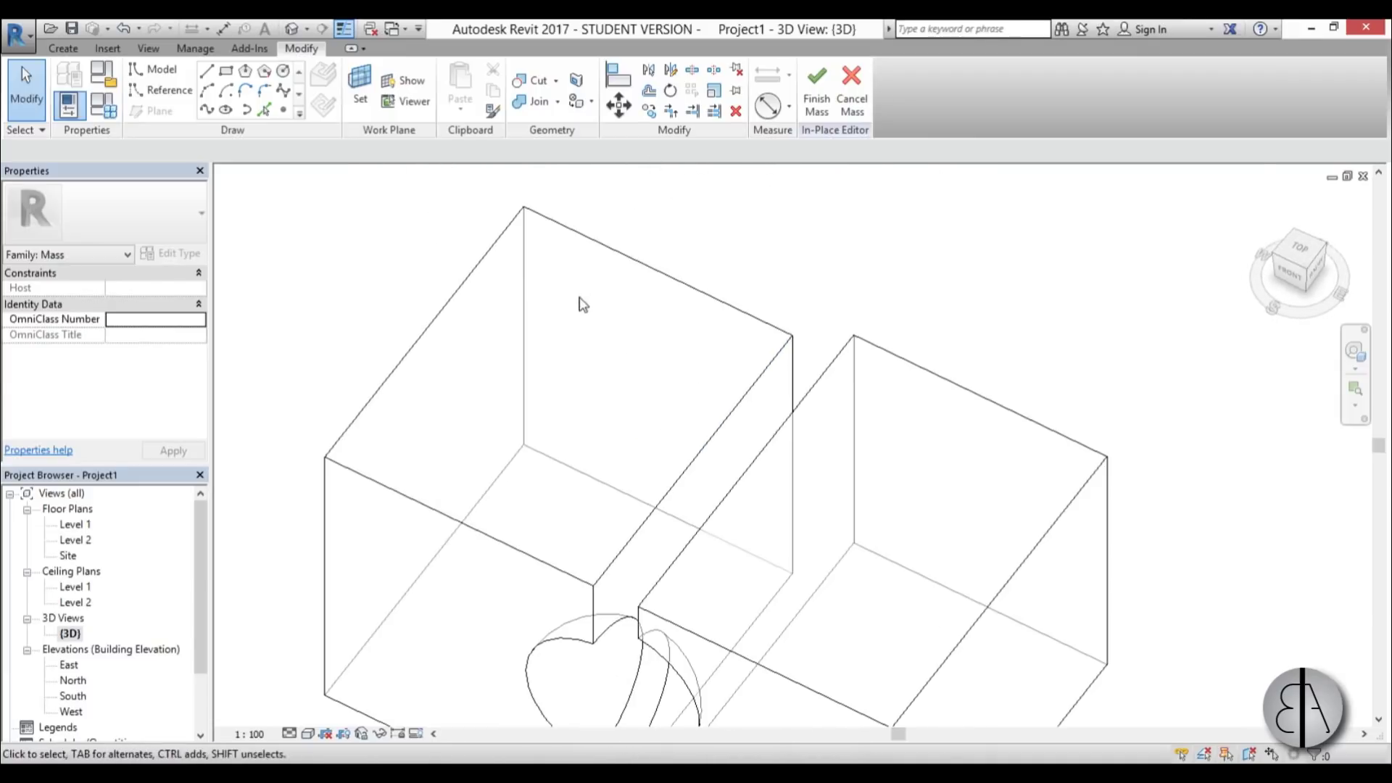
pyautogui.click(238, 73)
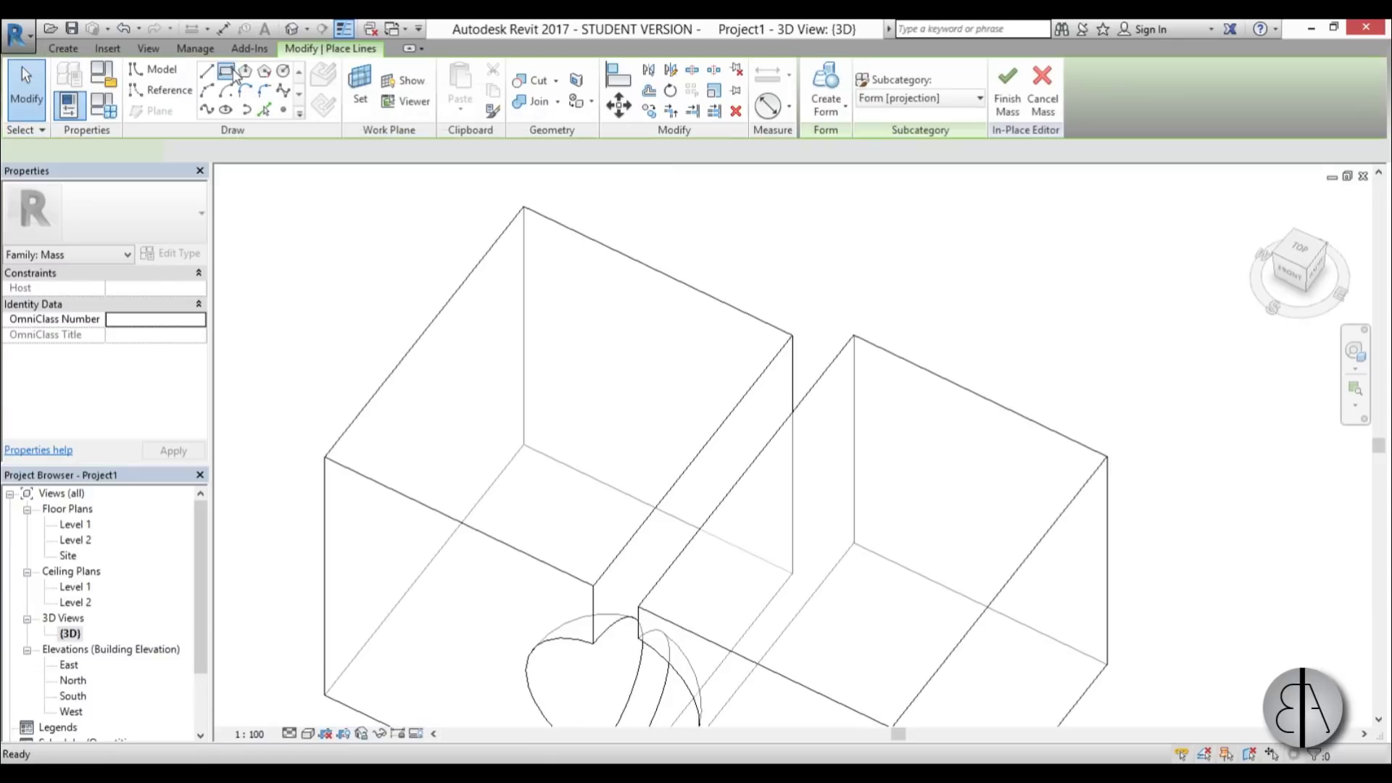
pyautogui.click(360, 92)
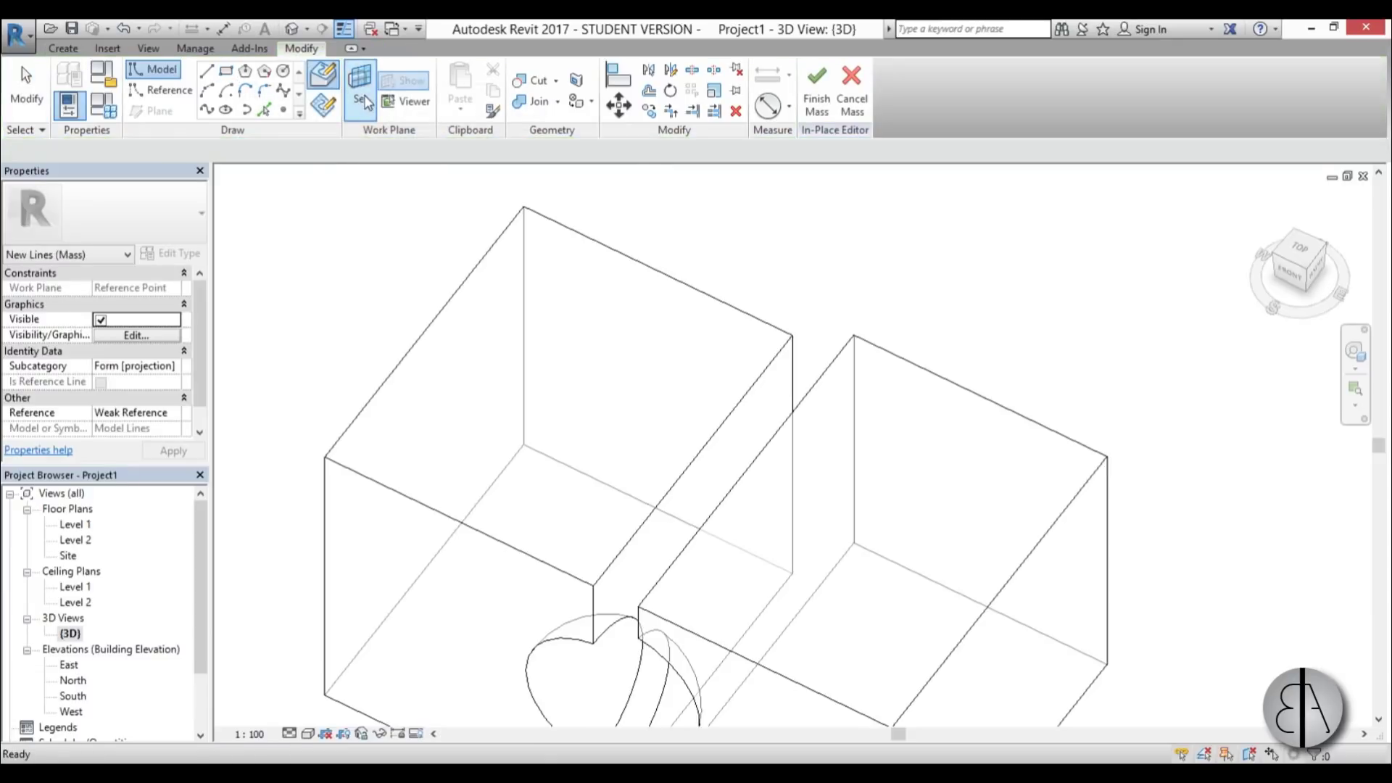
pyautogui.click(724, 314)
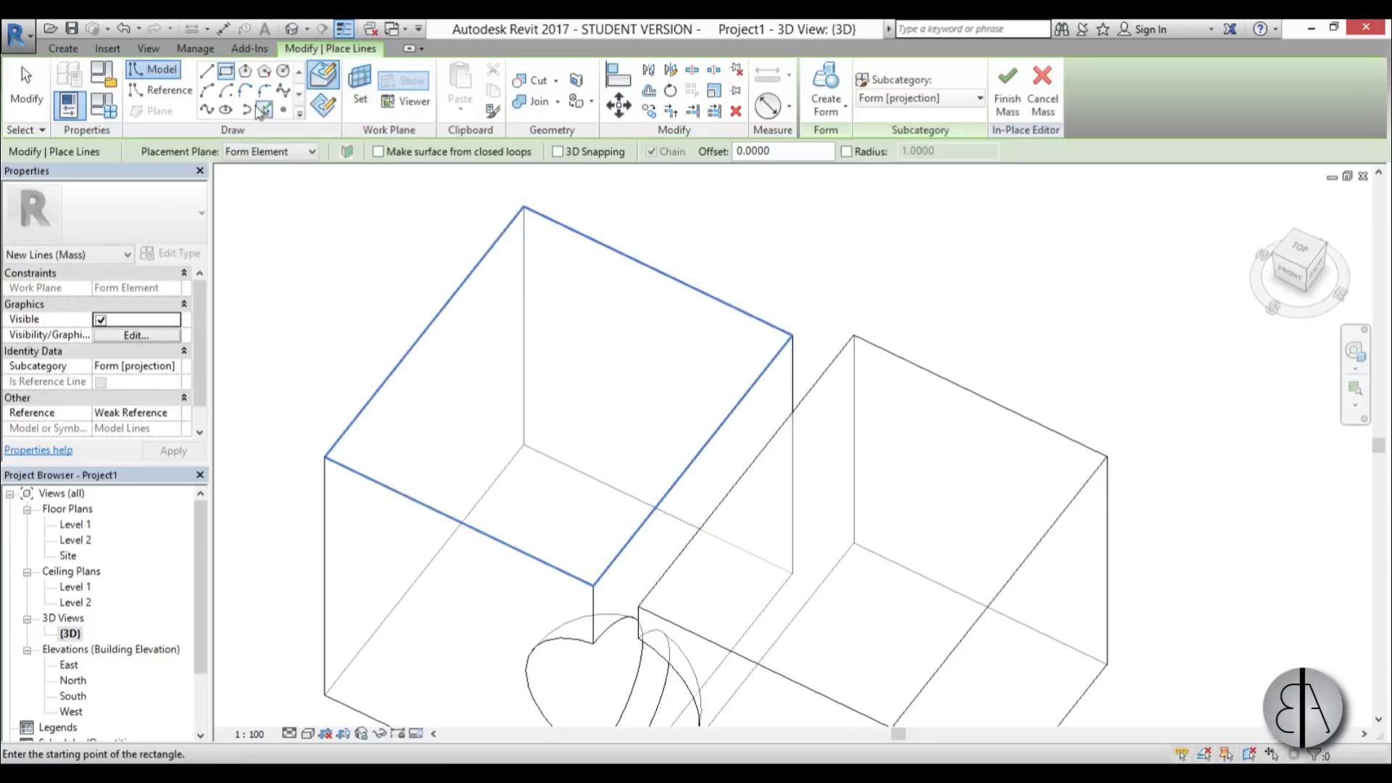
pyautogui.click(587, 567)
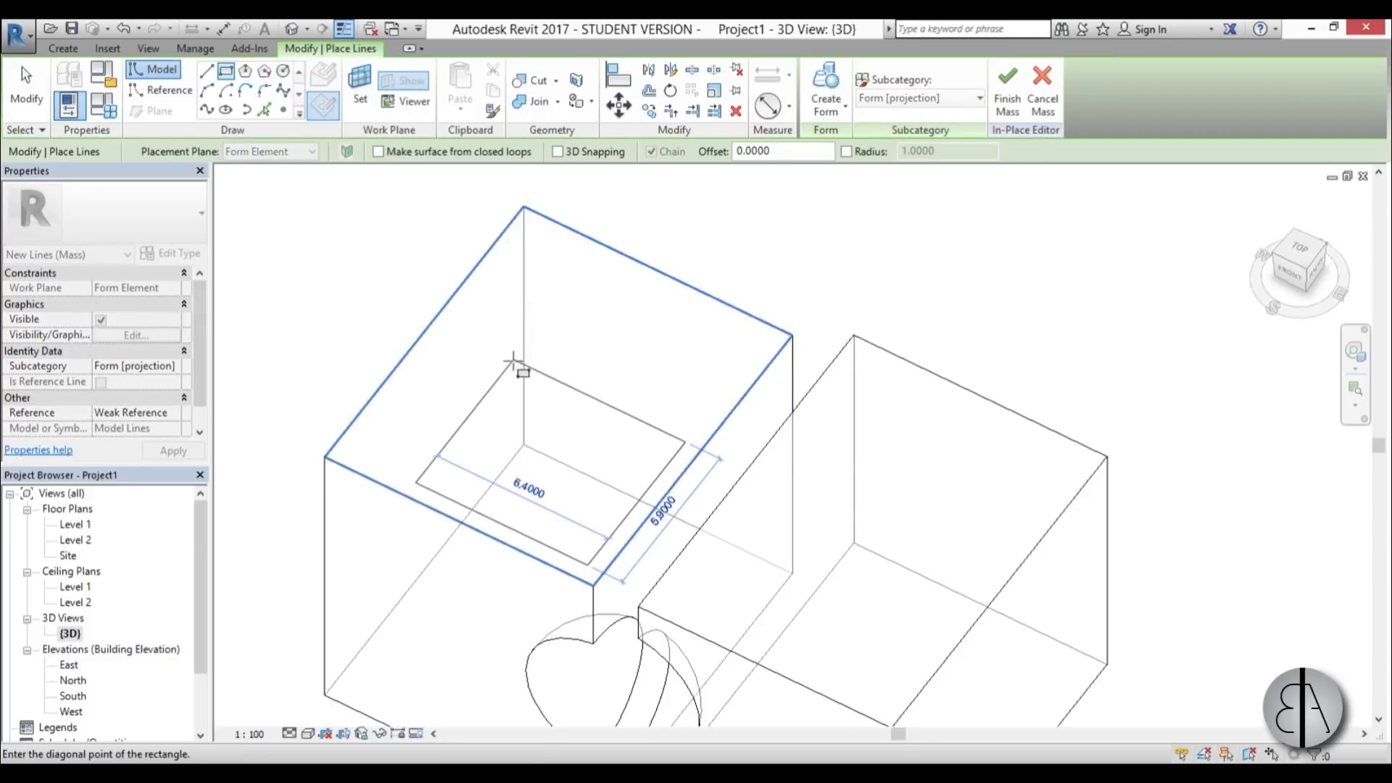
pyautogui.press('Escape')
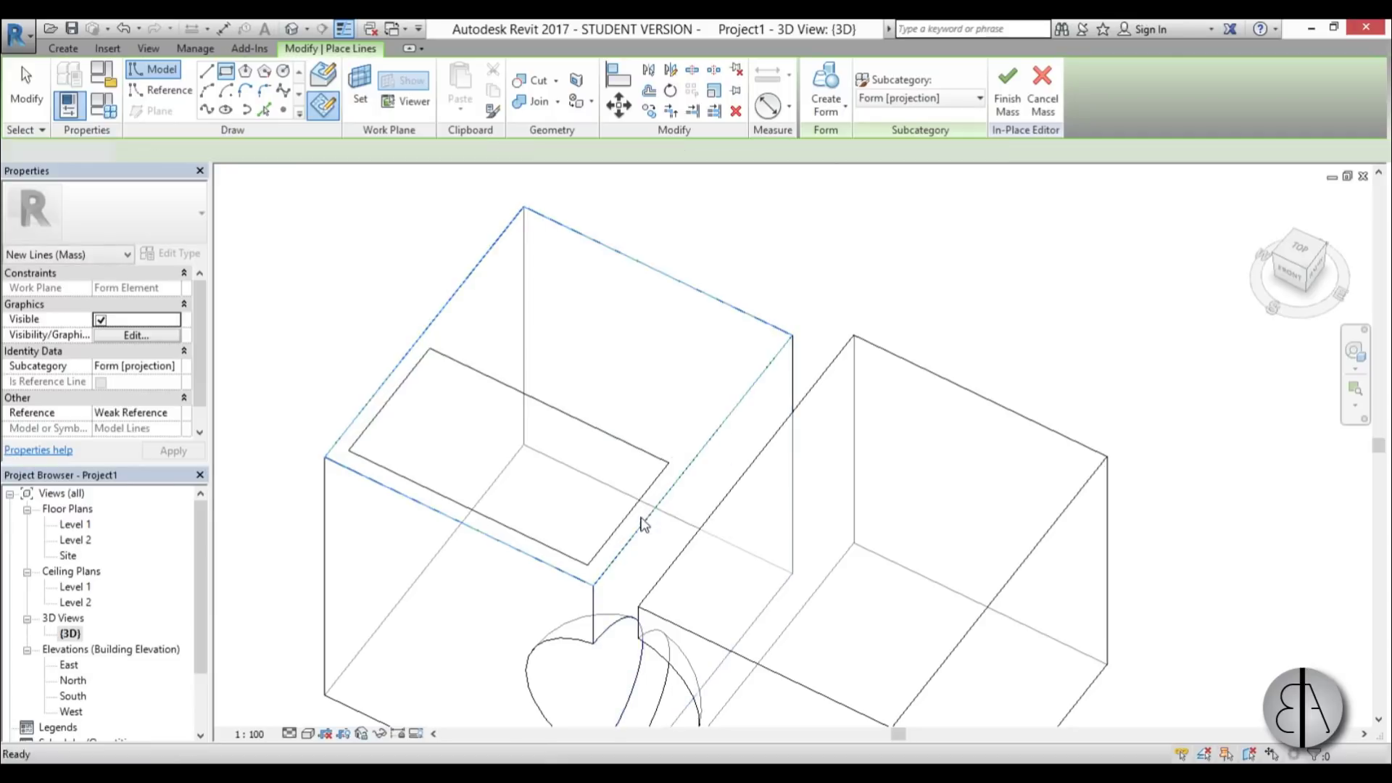
pyautogui.press('Escape')
pyautogui.scroll(3, 641, 522)
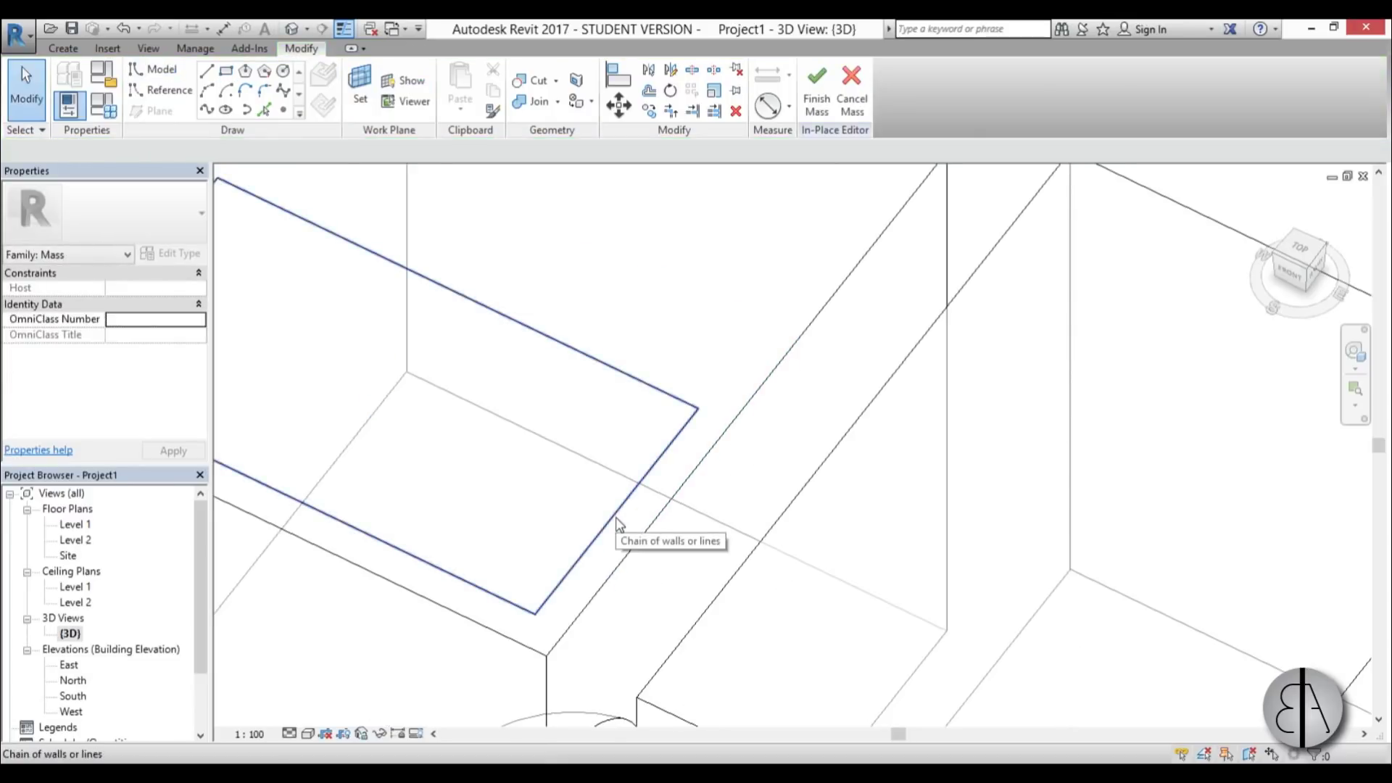
# - Turn the rectangle into a void form and drag it deeper into the left box
pyautogui.click(617, 522)
pyautogui.scroll(-3, 529, 470)
pyautogui.click(837, 113)
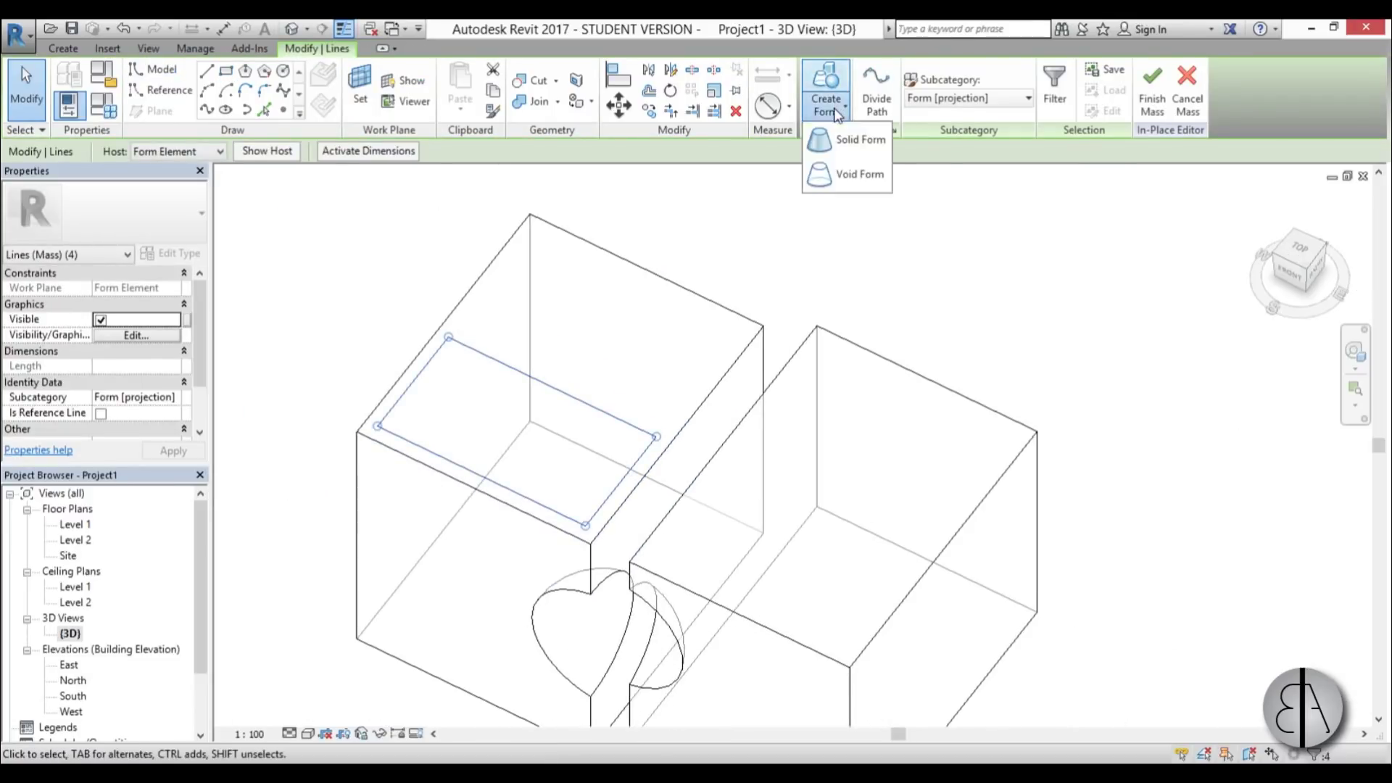
pyautogui.click(841, 177)
pyautogui.moveTo(677, 472)
pyautogui.keyDown('shift'); pyautogui.mouseDown(button='middle')
pyautogui.moveTo(693, 203)
pyautogui.moveTo(497, 503)
pyautogui.mouseUp(button='middle'); pyautogui.keyUp('shift')
pyautogui.scroll(2, 497, 503)
pyautogui.moveTo(541, 449); pyautogui.dragTo(534, 557)
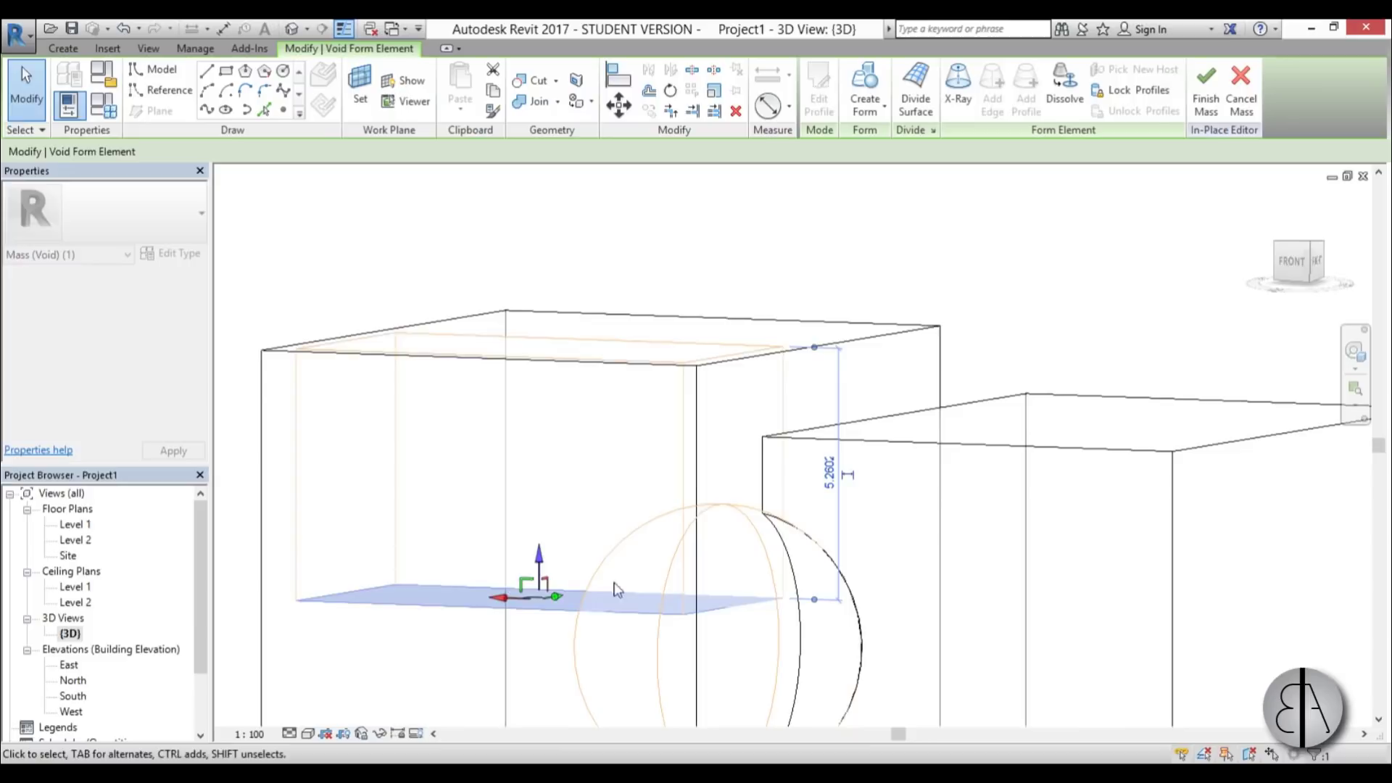
pyautogui.moveTo(613, 582)
pyautogui.keyDown('shift'); pyautogui.mouseDown(button='middle')
pyautogui.moveTo(759, 326)
pyautogui.moveTo(604, 294)
pyautogui.moveTo(787, 414)
pyautogui.mouseUp(button='middle'); pyautogui.keyUp('shift')
pyautogui.click(759, 325)
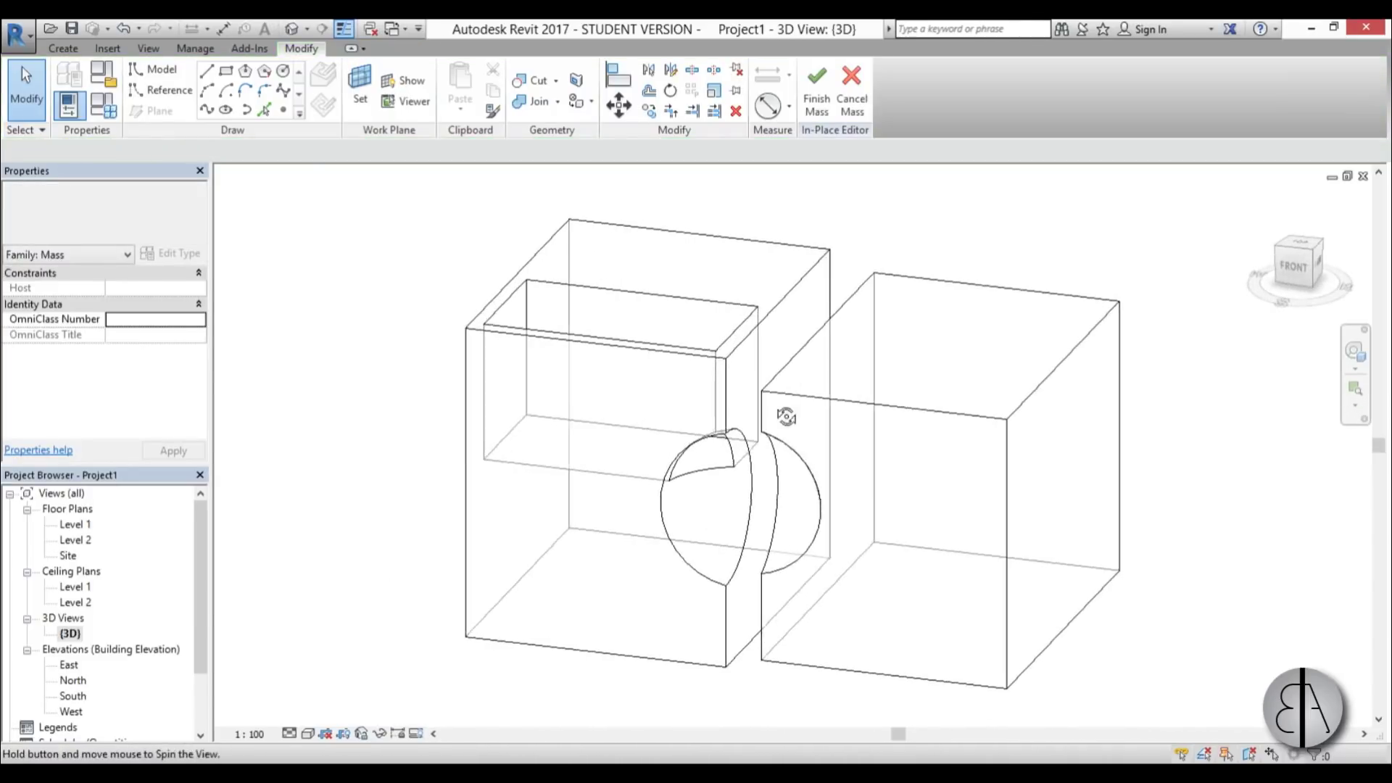
pyautogui.scroll(3, 707, 466)
pyautogui.scroll(-3, 708, 466)
pyautogui.moveTo(708, 467)
pyautogui.keyDown('shift'); pyautogui.mouseDown(button='middle')
pyautogui.moveTo(755, 432)
pyautogui.moveTo(829, 550)
pyautogui.mouseUp(button='middle'); pyautogui.keyUp('shift')
pyautogui.scroll(2, 849, 370)
pyautogui.moveTo(855, 345)
pyautogui.keyDown('shift'); pyautogui.mouseDown(button='middle')
pyautogui.moveTo(765, 468)
pyautogui.moveTo(755, 429)
pyautogui.mouseUp(button='middle'); pyautogui.keyUp('shift')
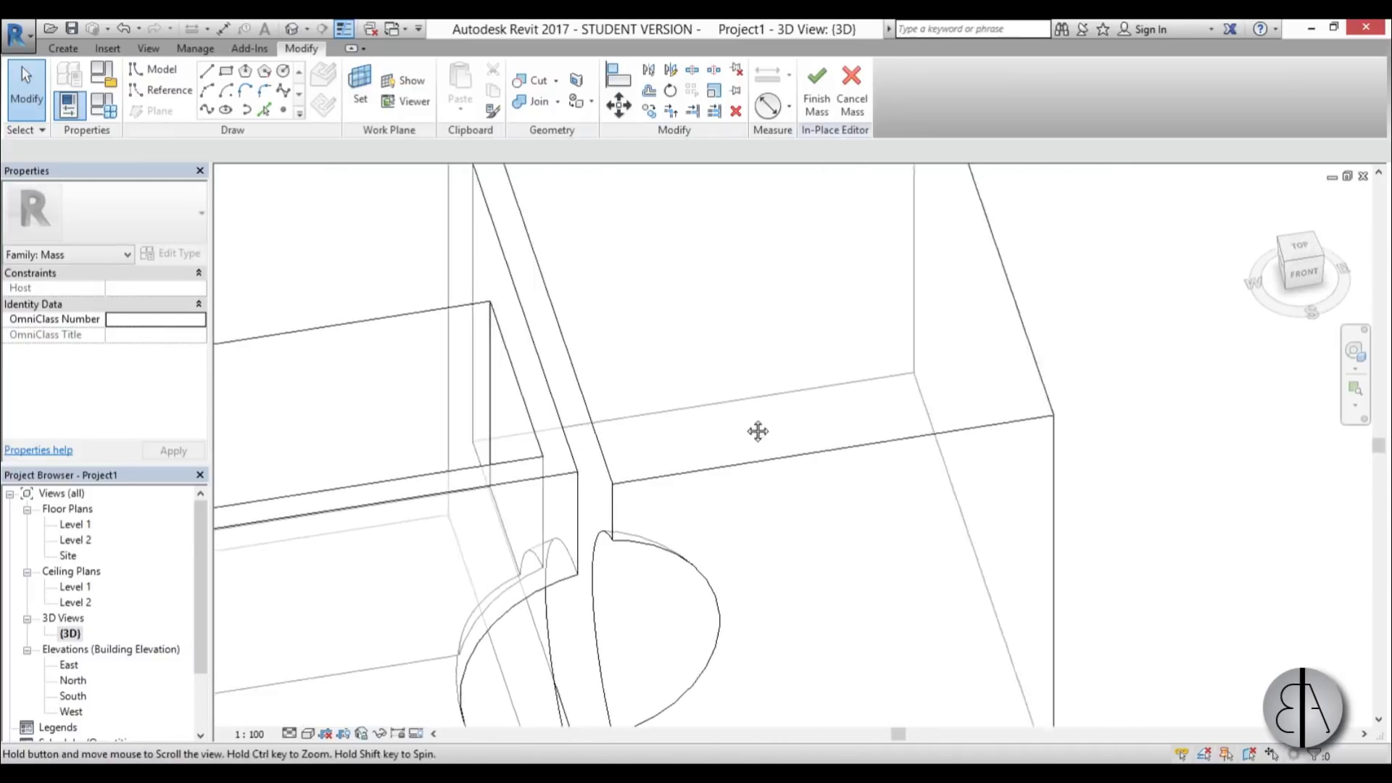
# - Sketch a model-line rectangle on the top face of the right box
pyautogui.click(62, 48)
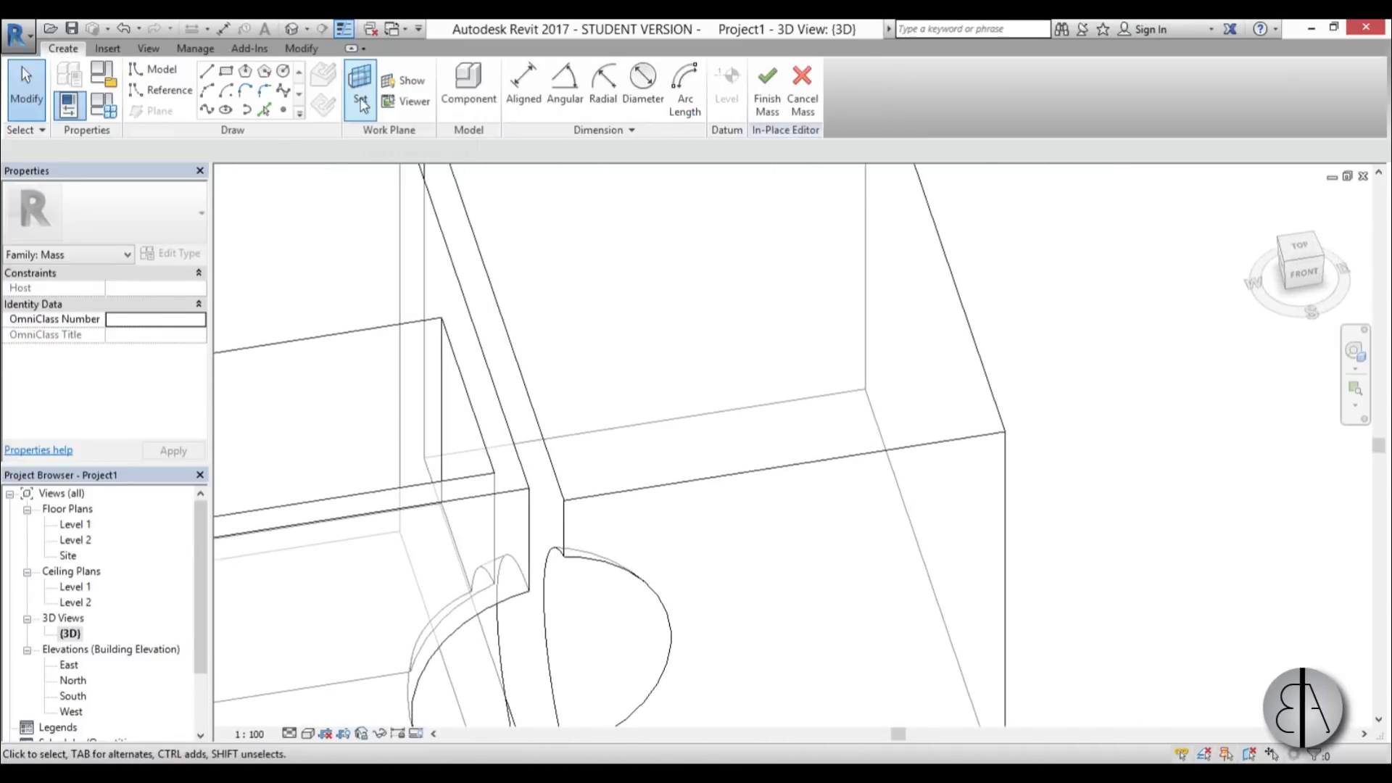
pyautogui.click(242, 70)
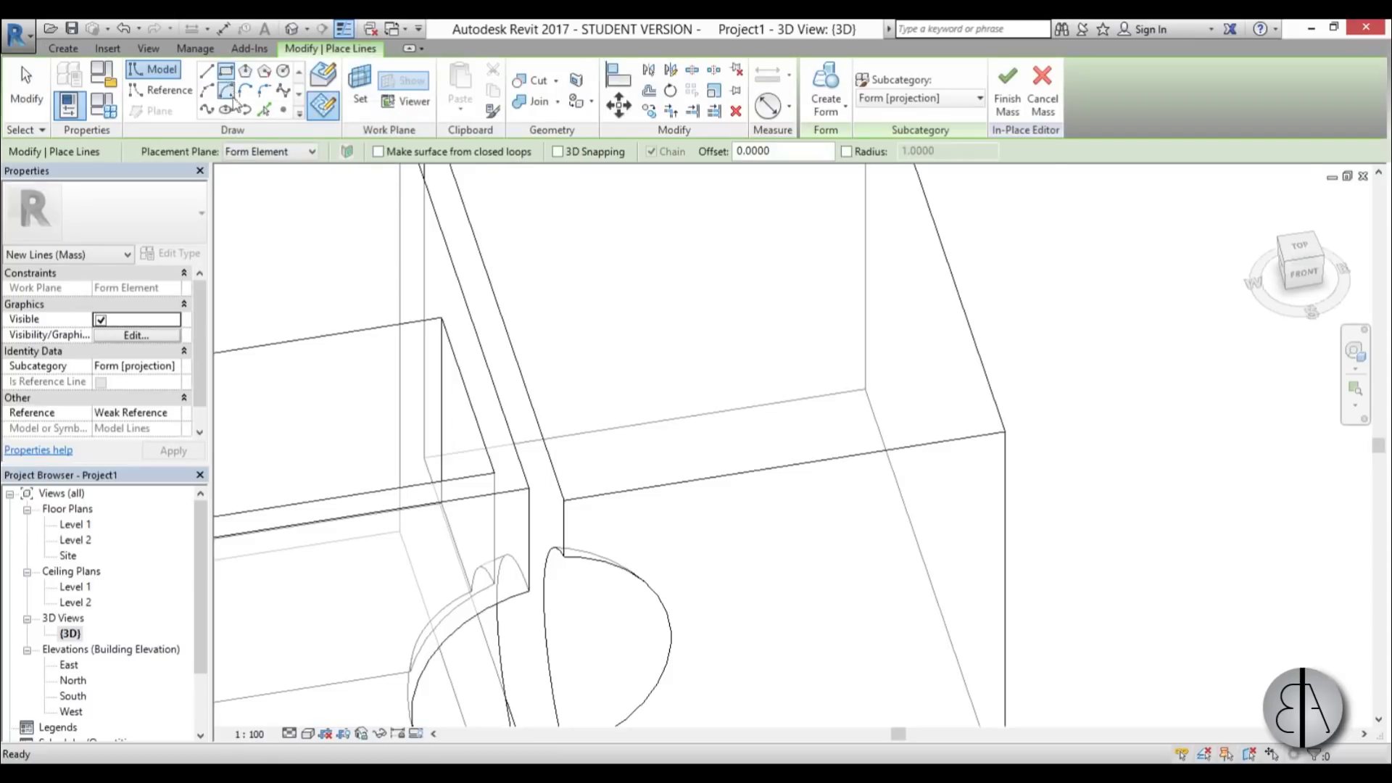
pyautogui.click(358, 87)
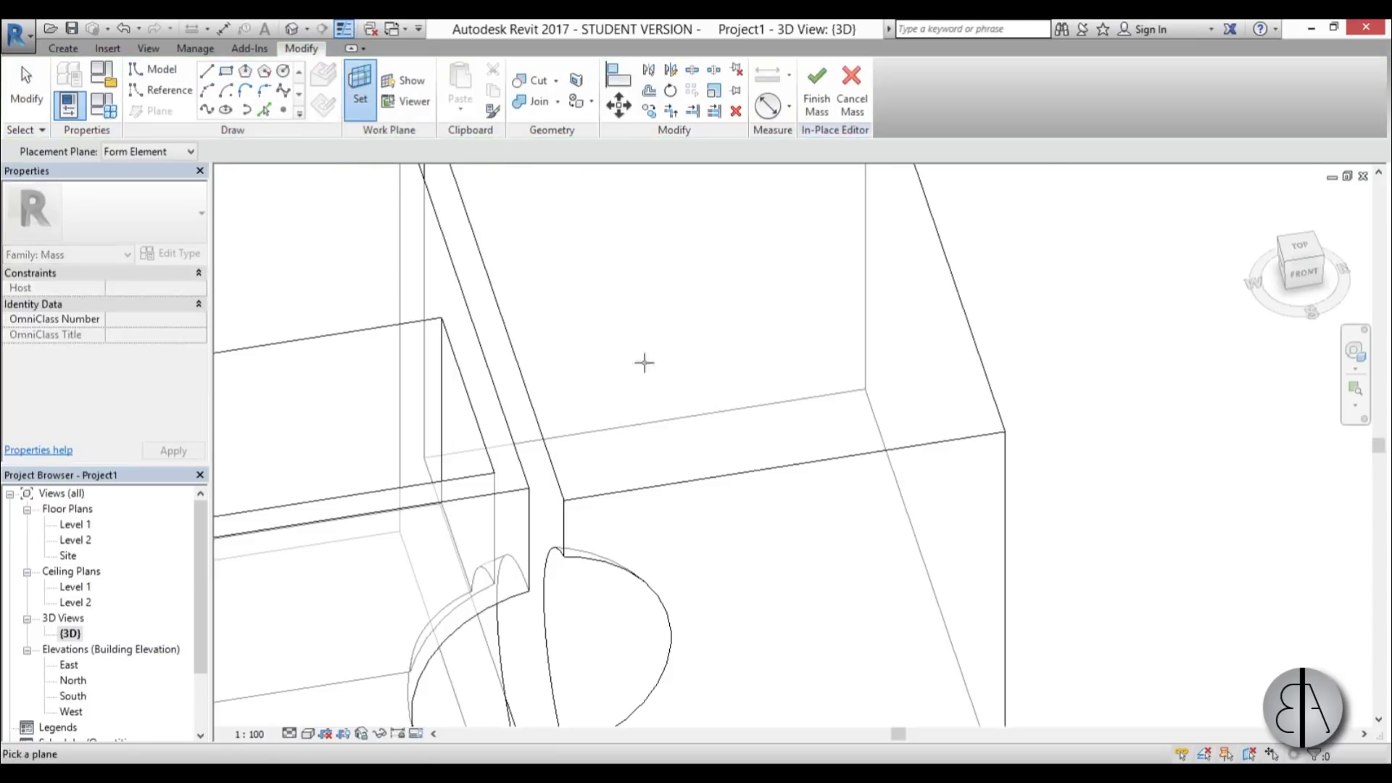
pyautogui.click(719, 476)
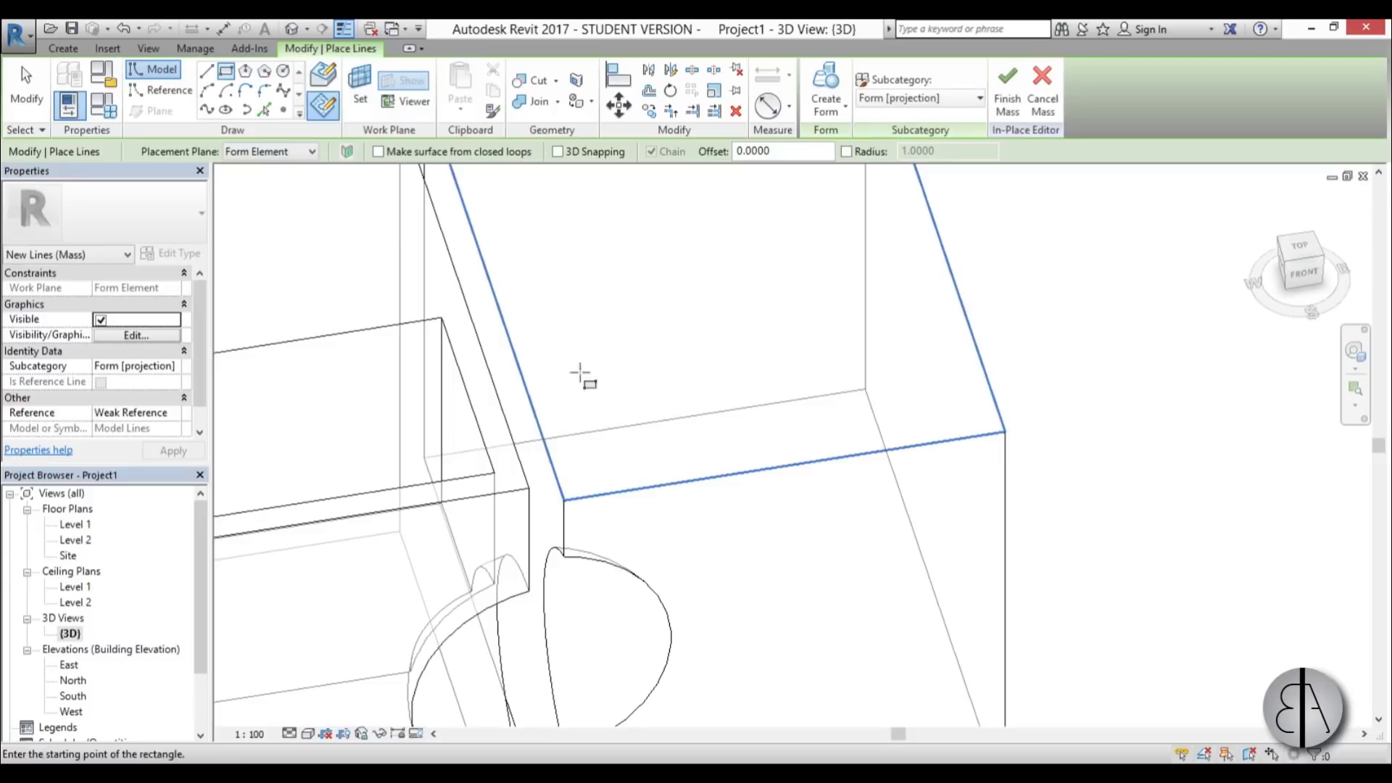
pyautogui.click(580, 476)
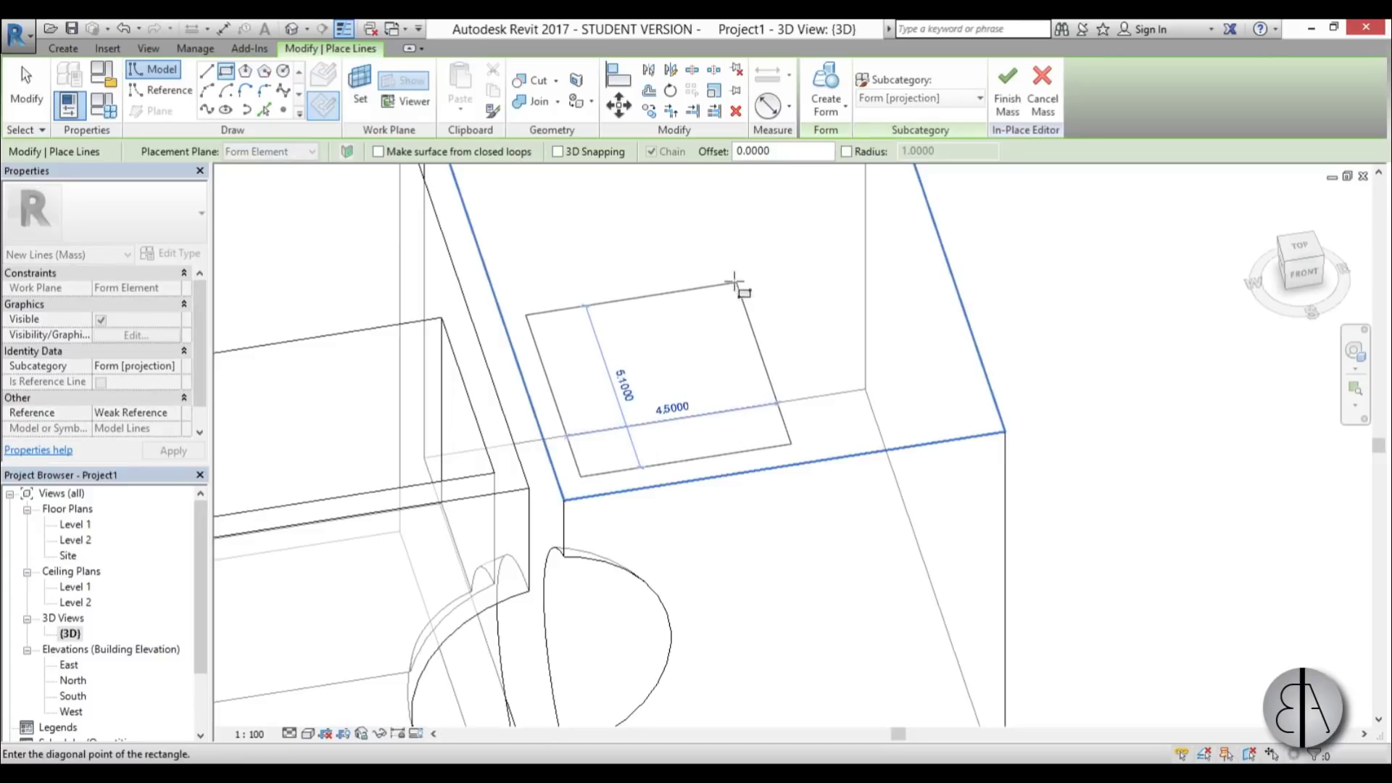
pyautogui.click(771, 271)
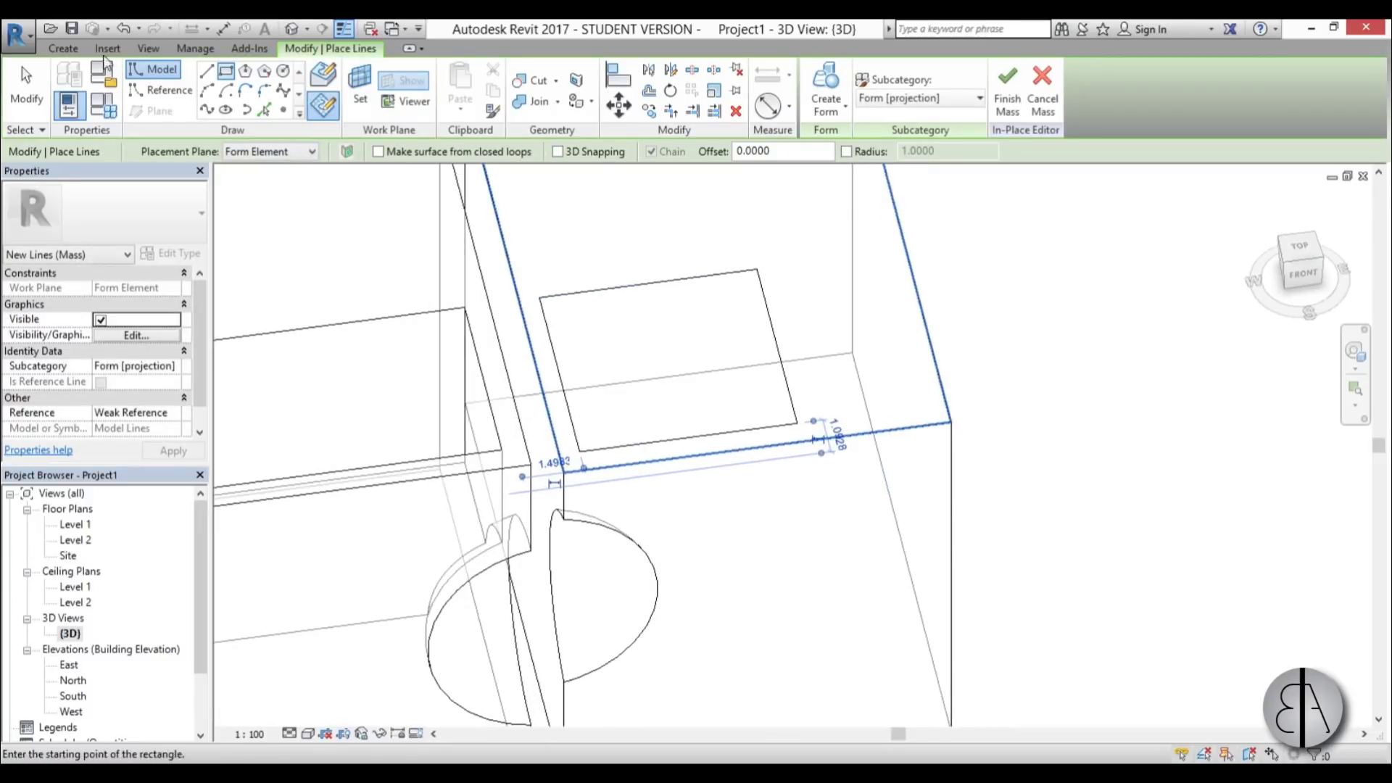
pyautogui.click(26, 81)
# - Turn the rectangle into a void form and drag it down into the right box
pyautogui.keyDown('shift'); pyautogui.moveTo(706, 392); pyautogui.dragTo(674, 300, button='middle'); pyautogui.keyUp('shift')
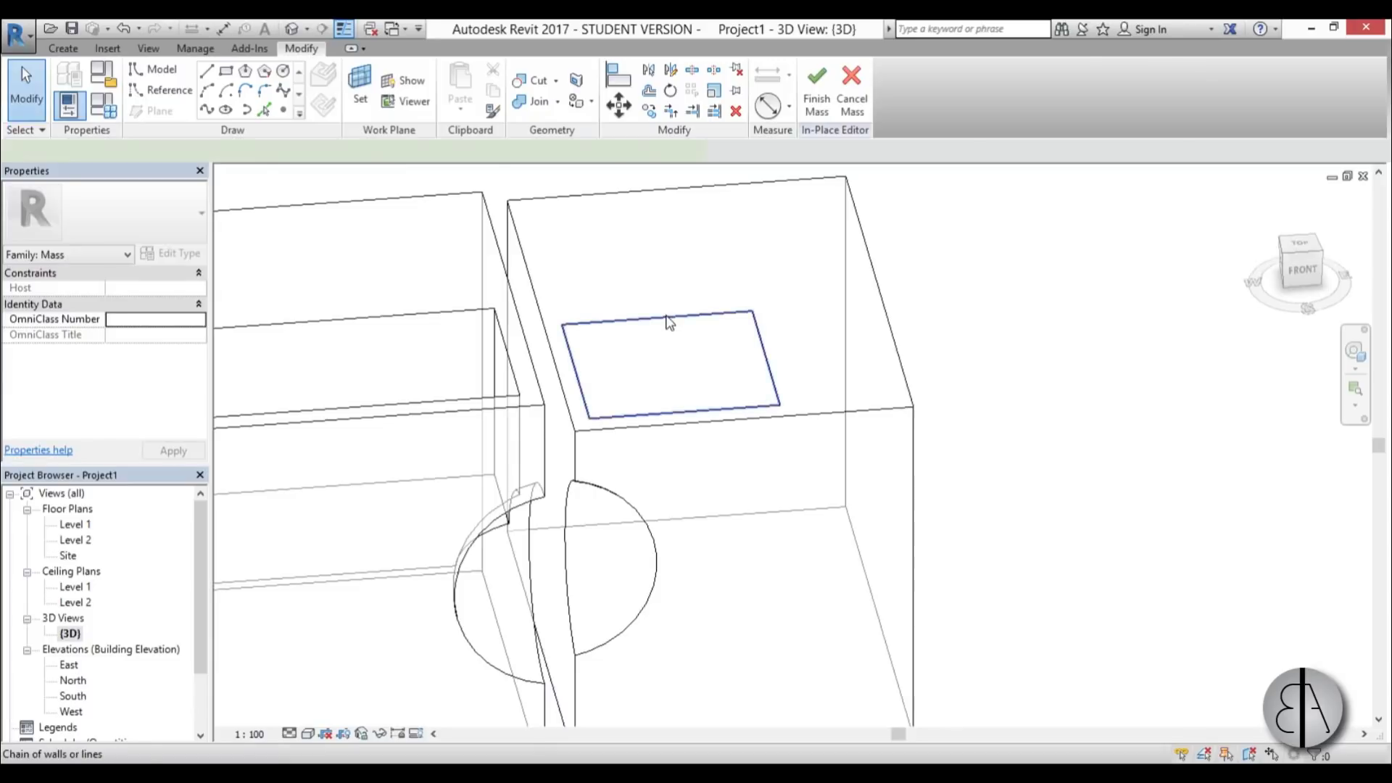
pyautogui.click(668, 322)
pyautogui.click(830, 174)
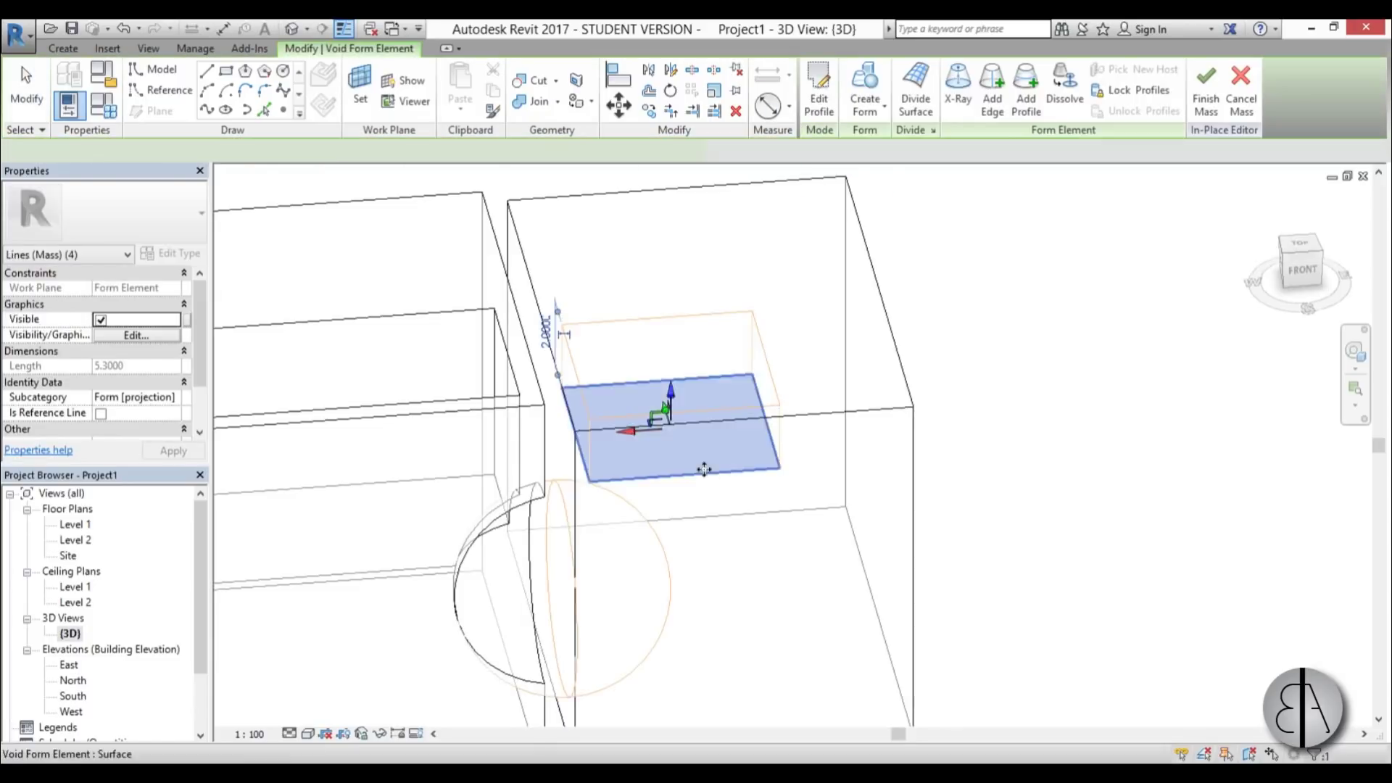
pyautogui.moveTo(702, 465)
pyautogui.keyDown('shift'); pyautogui.mouseDown(button='middle')
pyautogui.moveTo(715, 304)
pyautogui.moveTo(662, 404)
pyautogui.mouseUp(button='middle'); pyautogui.keyUp('shift')
pyautogui.moveTo(675, 427); pyautogui.dragTo(675, 495)
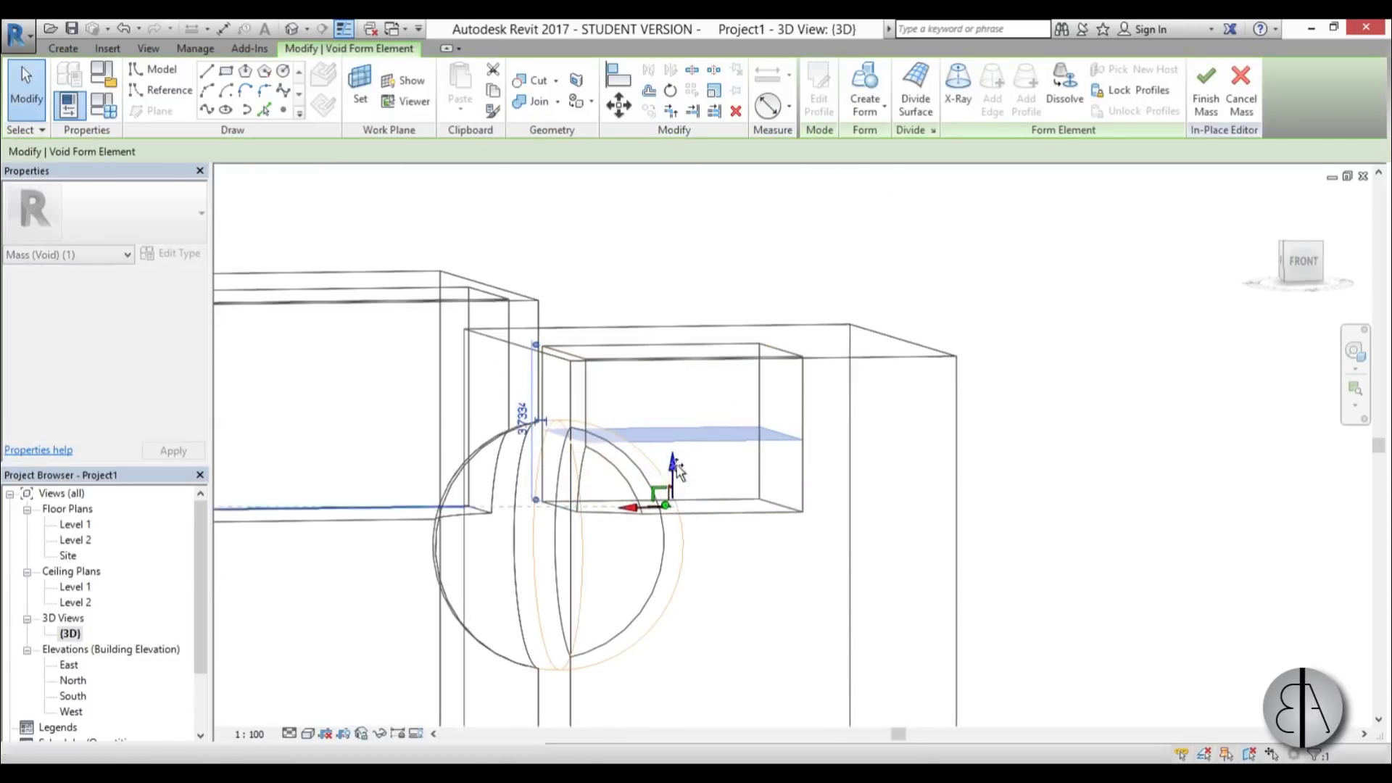
pyautogui.moveTo(676, 503)
pyautogui.keyDown('shift'); pyautogui.mouseDown(button='middle')
pyautogui.moveTo(653, 468)
pyautogui.moveTo(904, 380)
pyautogui.moveTo(796, 346)
pyautogui.moveTo(663, 394)
pyautogui.moveTo(792, 489)
pyautogui.moveTo(641, 422)
pyautogui.mouseUp(button='middle'); pyautogui.keyUp('shift')
pyautogui.click(903, 379)
pyautogui.scroll(3, 642, 423)
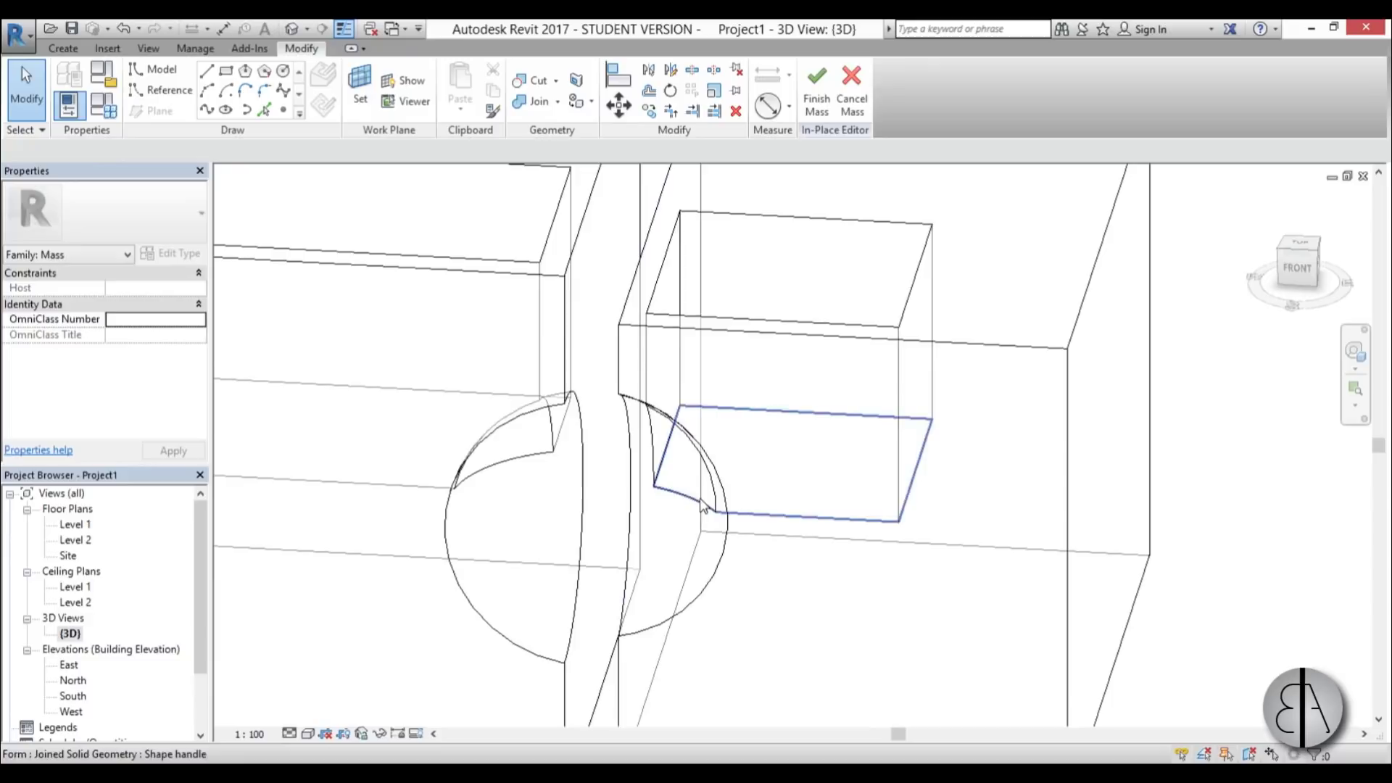
pyautogui.scroll(-3, 718, 360)
pyautogui.moveTo(718, 367)
pyautogui.keyDown('shift'); pyautogui.mouseDown(button='middle')
pyautogui.moveTo(622, 398)
pyautogui.moveTo(808, 380)
pyautogui.moveTo(591, 403)
pyautogui.moveTo(711, 413)
pyautogui.moveTo(634, 399)
pyautogui.moveTo(595, 527)
pyautogui.moveTo(708, 414)
pyautogui.moveTo(771, 392)
pyautogui.moveTo(553, 345)
pyautogui.moveTo(638, 572)
pyautogui.mouseUp(button='middle'); pyautogui.keyUp('shift')
pyautogui.scroll(2, 575, 497)
pyautogui.scroll(1, 562, 450)
pyautogui.scroll(3, 524, 398)
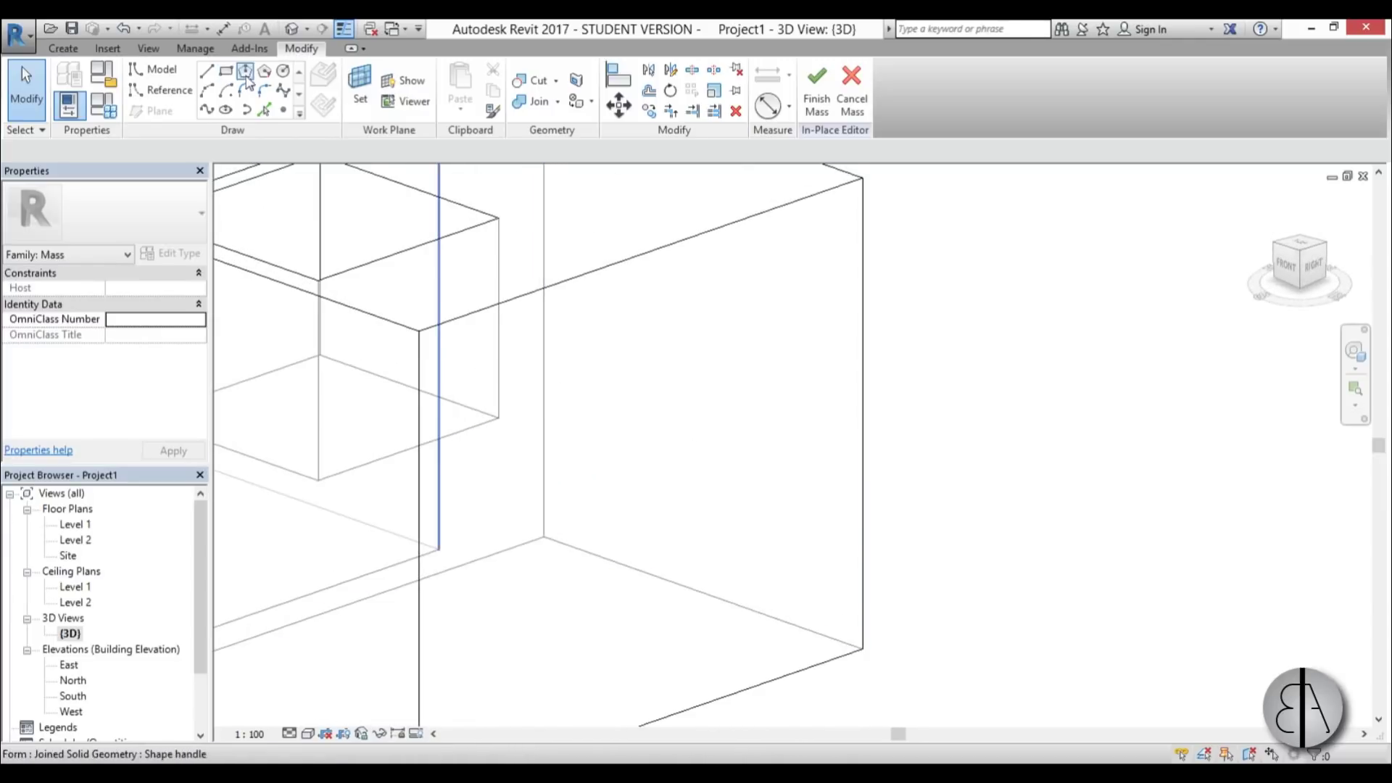
# - Sketch a circle on the right box's side face
pyautogui.click(286, 72)
pyautogui.click(360, 92)
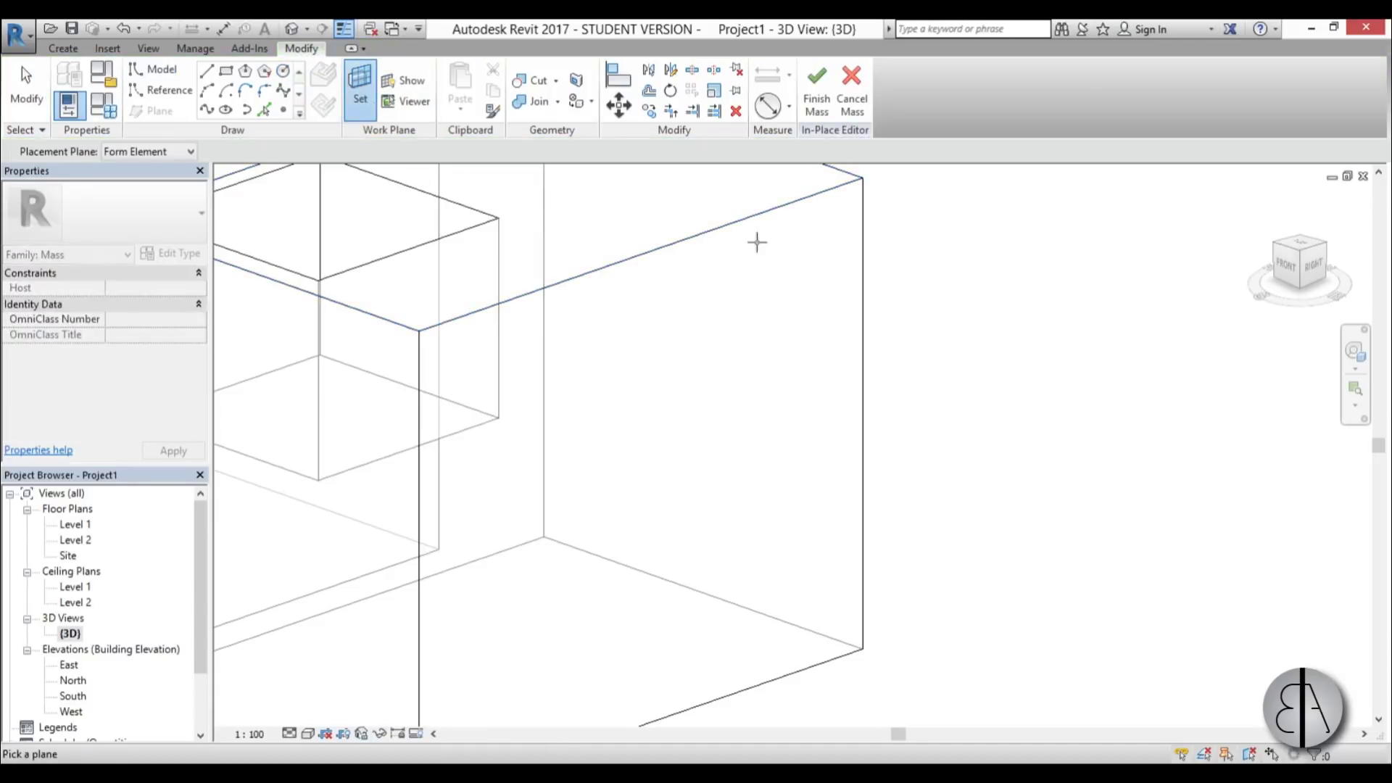
pyautogui.click(744, 226)
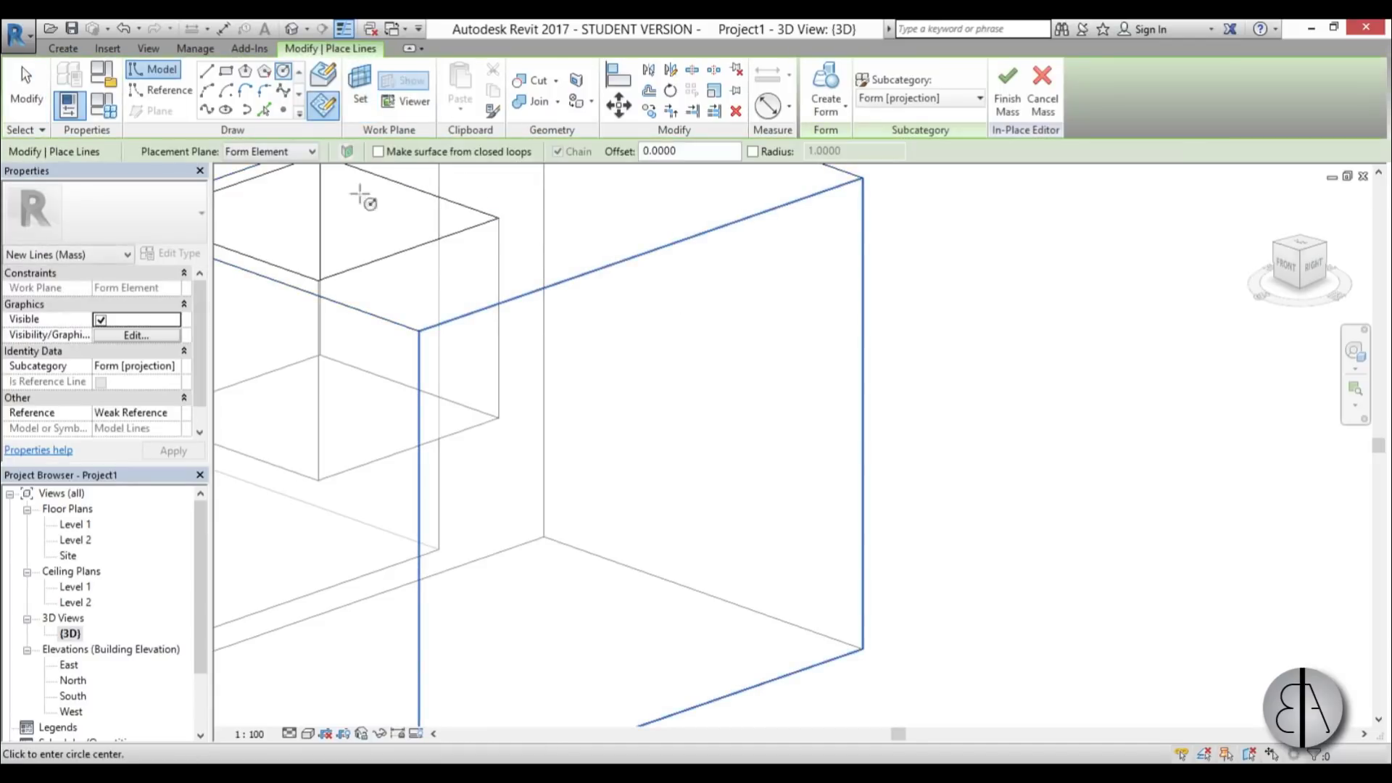
pyautogui.click(533, 431)
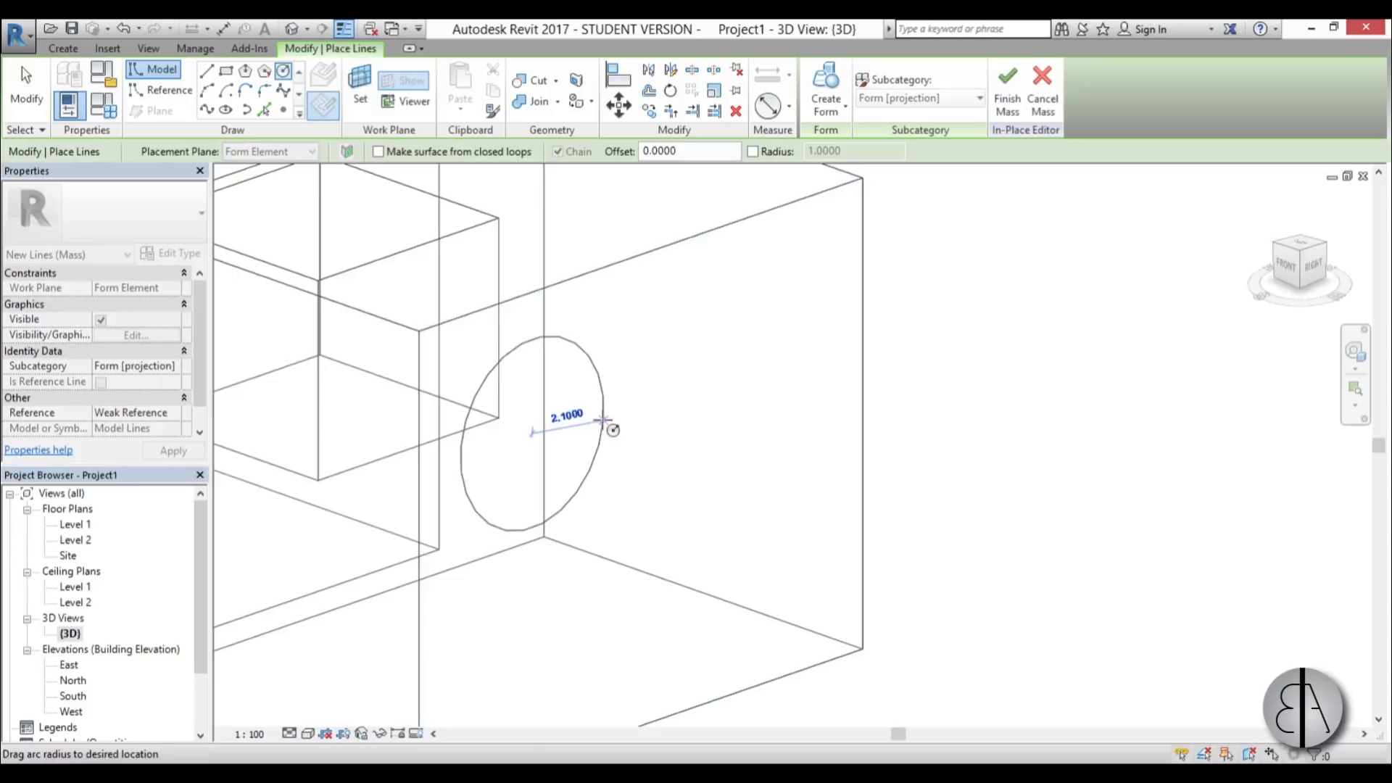
pyautogui.click(613, 428)
pyautogui.press('Escape')
pyautogui.press('Escape')
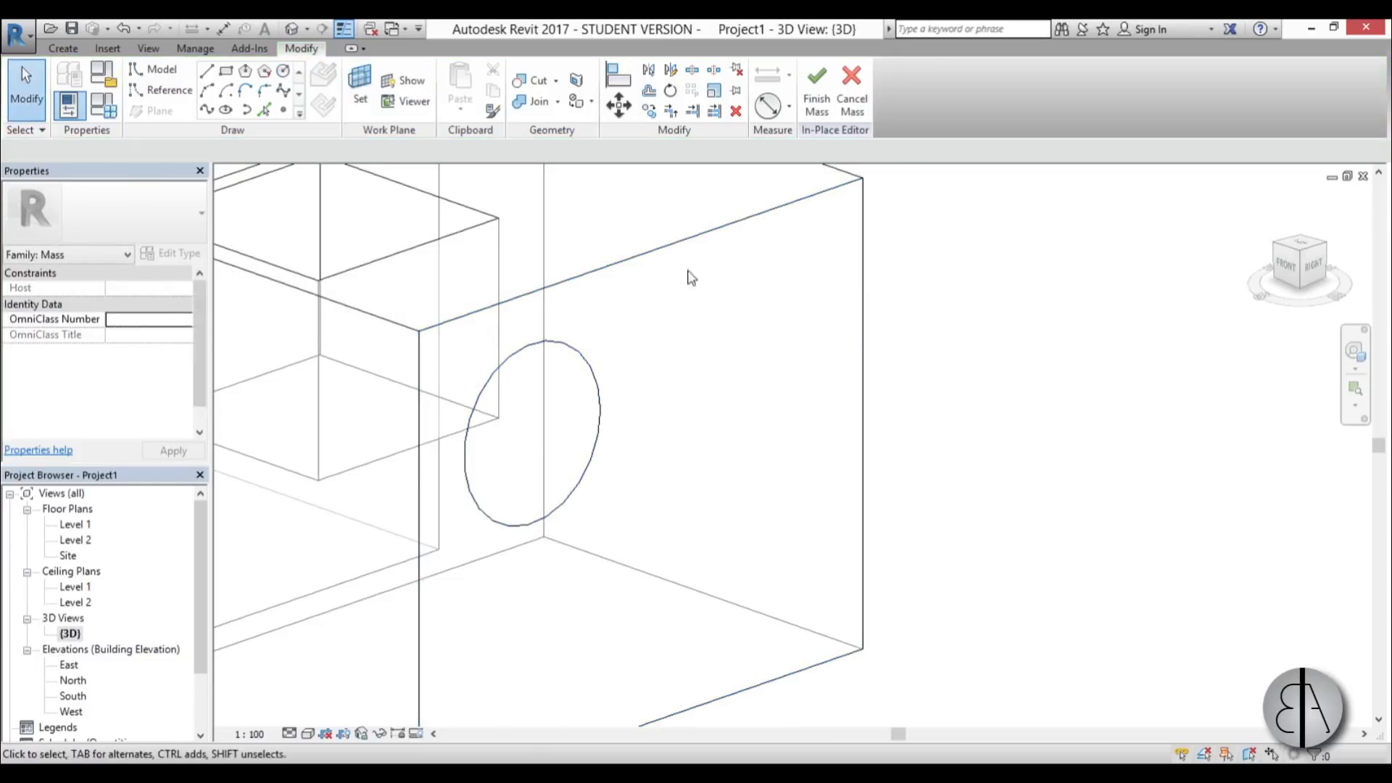
# - Convert the circle into a cylindrical void extrusion cutting into the box side
pyautogui.click(511, 365)
pyautogui.click(823, 109)
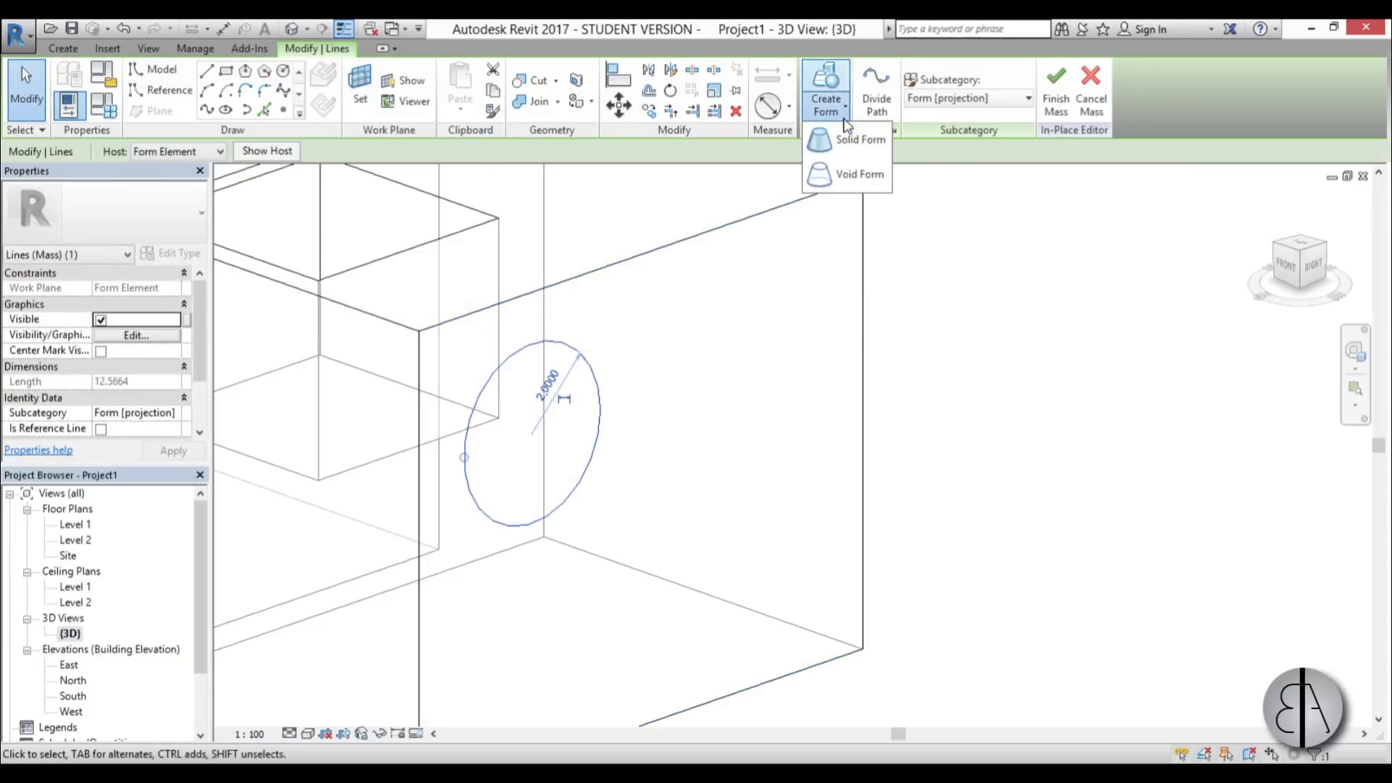
pyautogui.click(851, 169)
pyautogui.click(1060, 457)
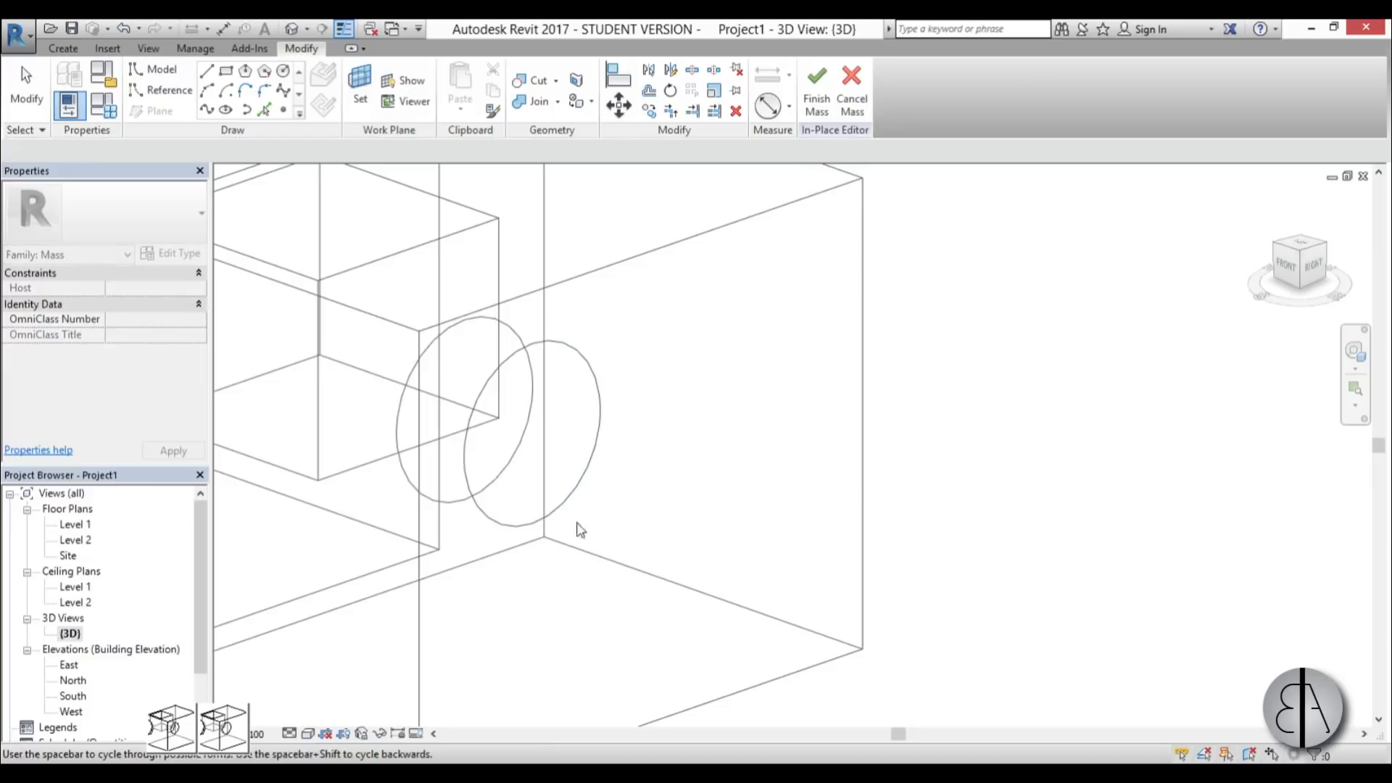
pyautogui.click(174, 735)
pyautogui.scroll(-1, 758, 516)
pyautogui.scroll(2, 575, 449)
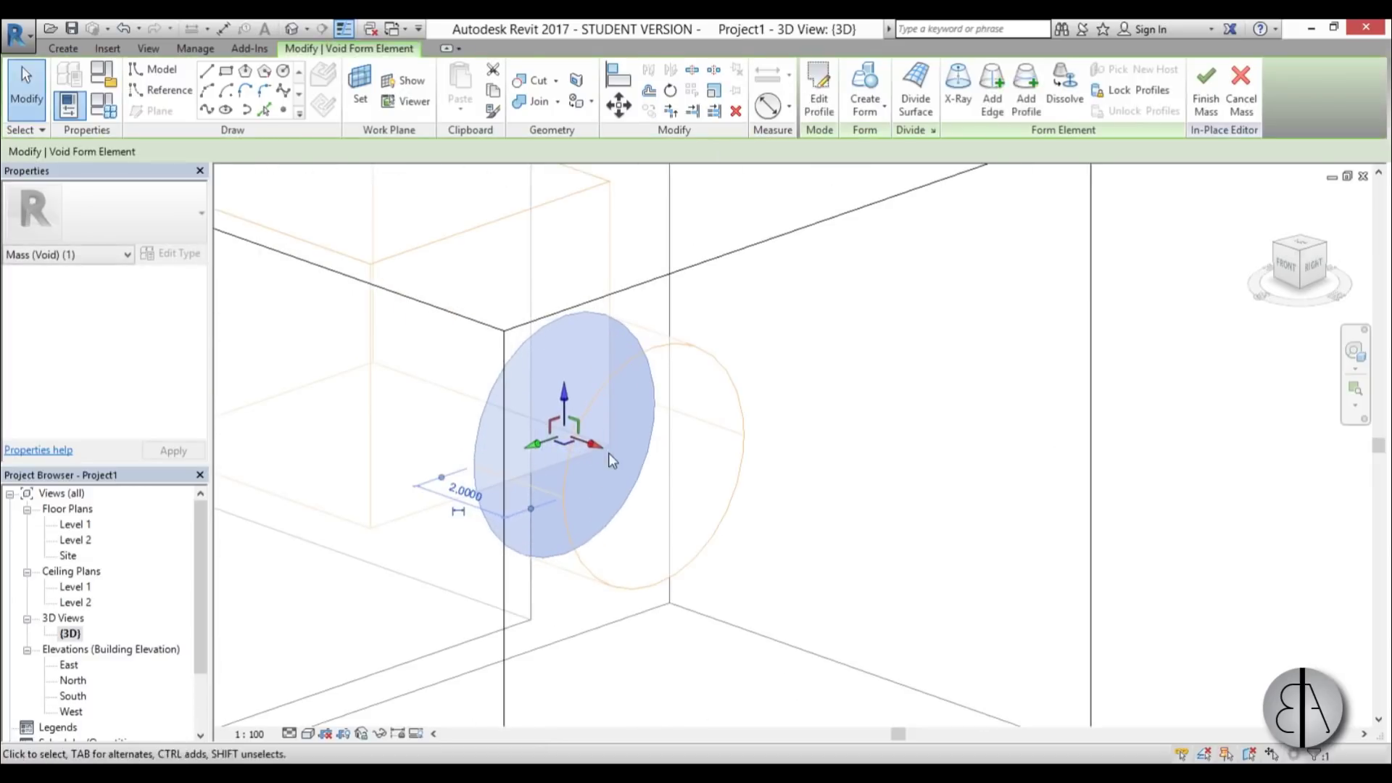
pyautogui.click(957, 430)
pyautogui.scroll(-4, 901, 456)
pyautogui.keyDown('shift'); pyautogui.moveTo(898, 458); pyautogui.dragTo(959, 573, button='middle'); pyautogui.keyUp('shift')
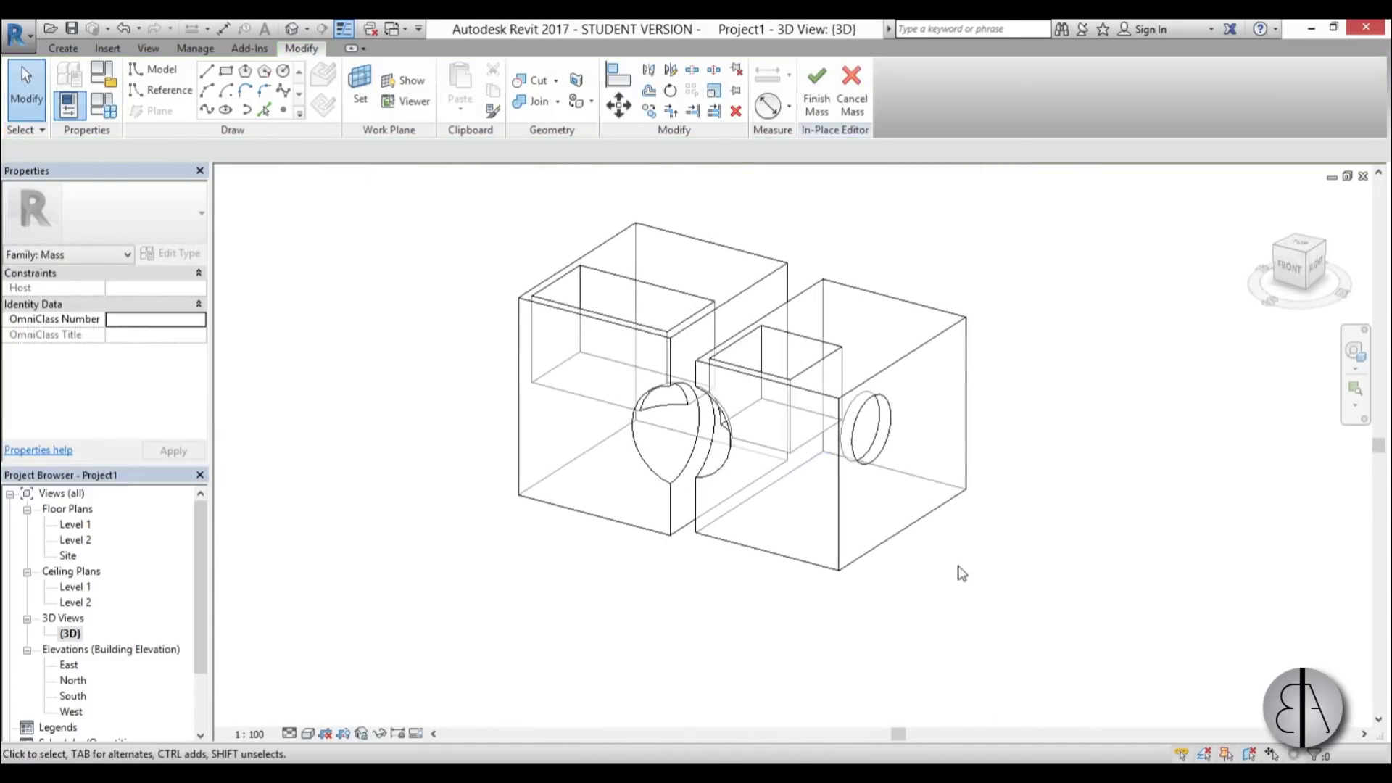
# - Finish the mass edit and view the completed two-moon mass in 3D
pyautogui.click(815, 113)
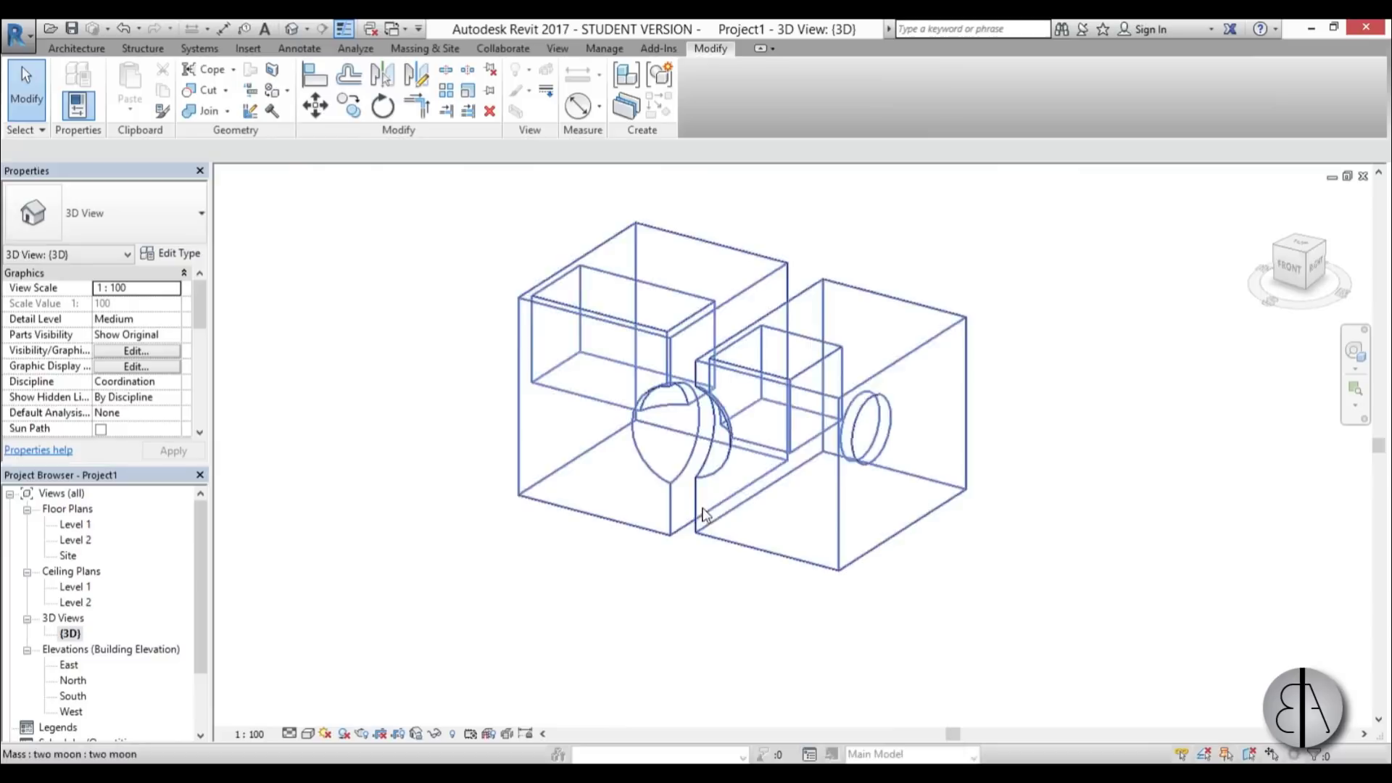
pyautogui.moveTo(783, 577)
pyautogui.keyDown('shift'); pyautogui.mouseDown(button='middle')
pyautogui.moveTo(849, 554)
pyautogui.moveTo(879, 371)
pyautogui.mouseUp(button='middle'); pyautogui.keyUp('shift')
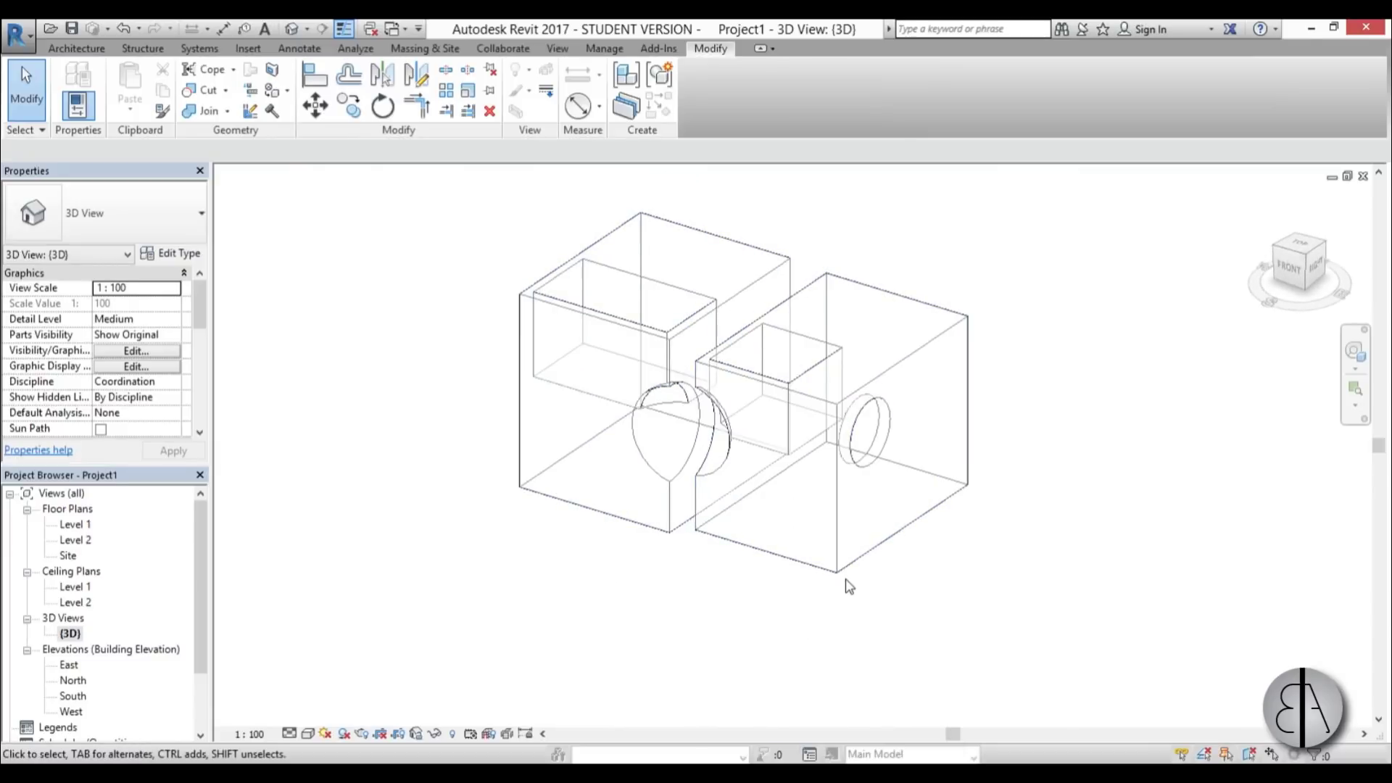
pyautogui.moveTo(779, 496); pyautogui.dragTo(761, 498, button='middle')
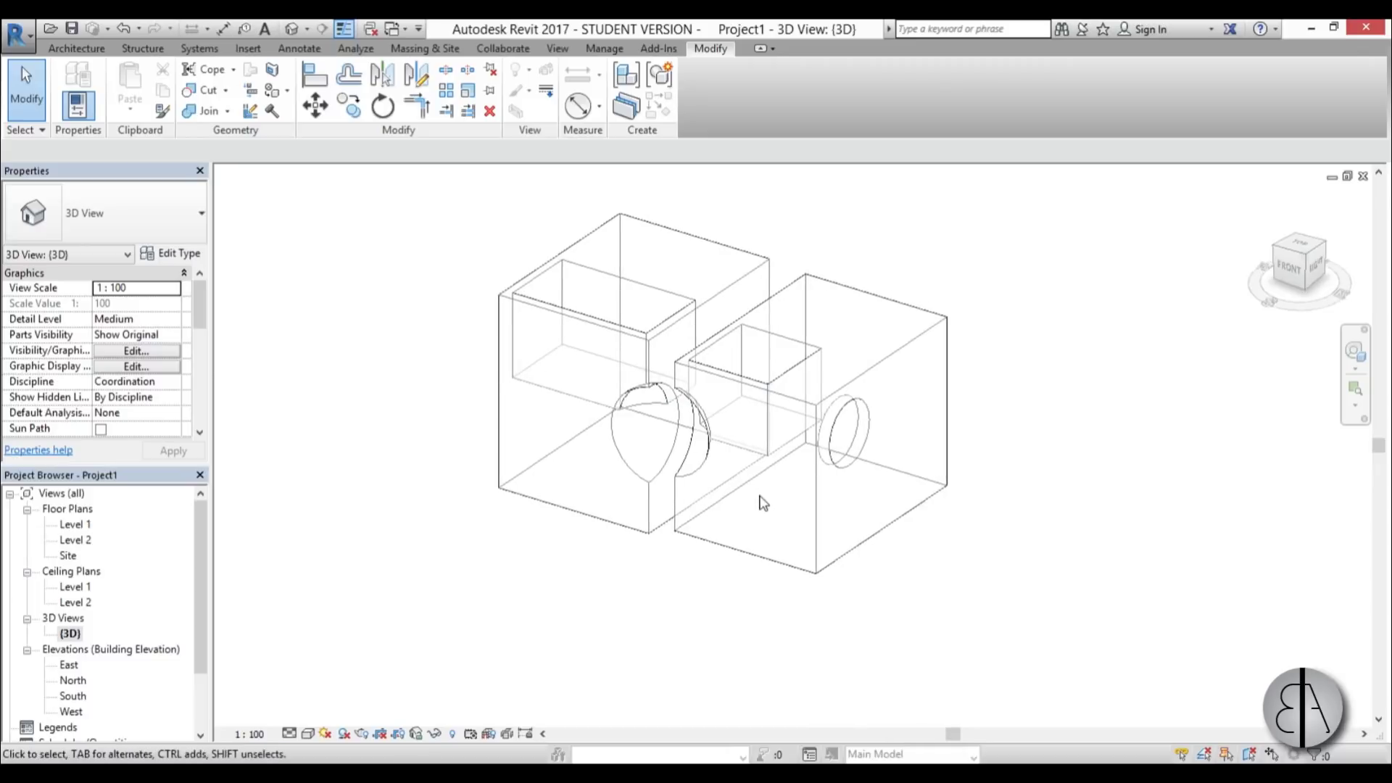
pyautogui.click(422, 53)
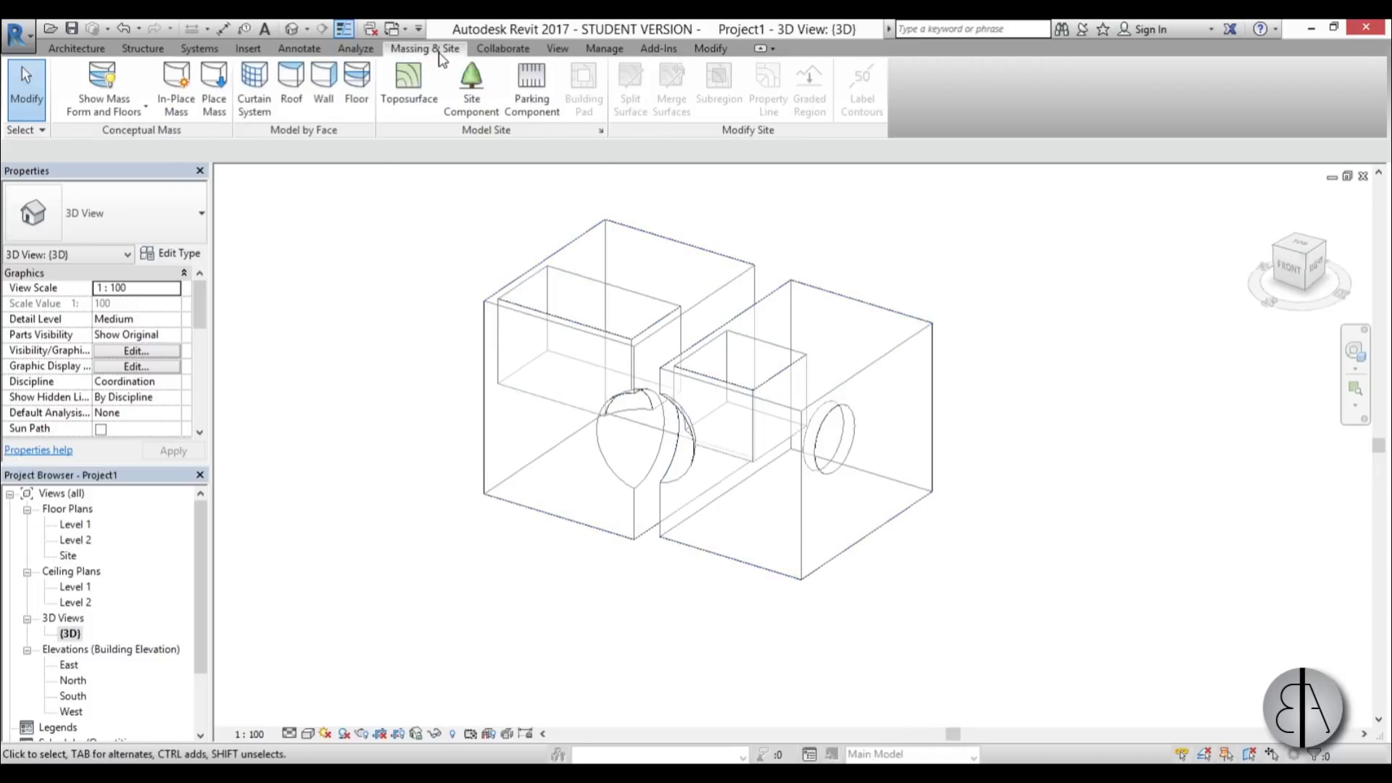
# - Place Generic - 300mm walls by face on the front faces of both boxes
pyautogui.click(328, 104)
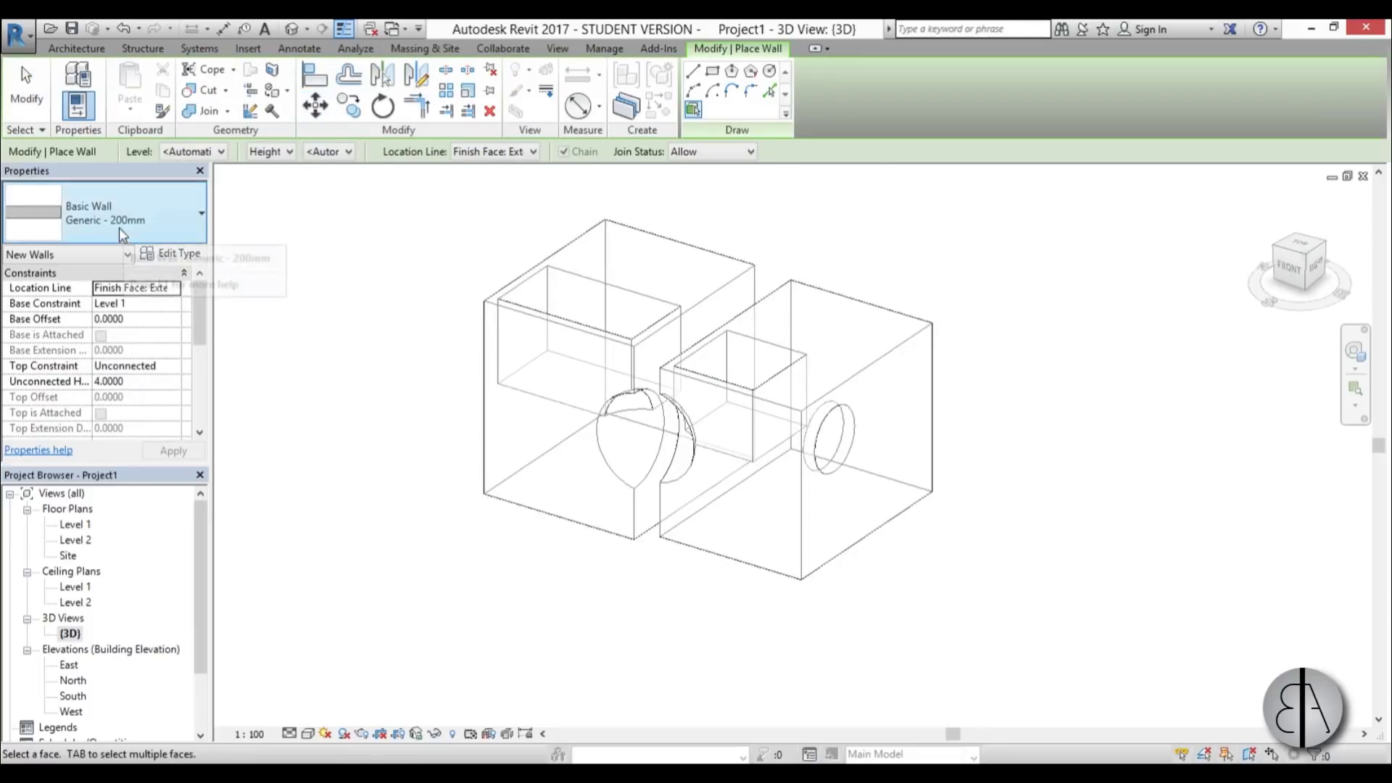
pyautogui.click(122, 224)
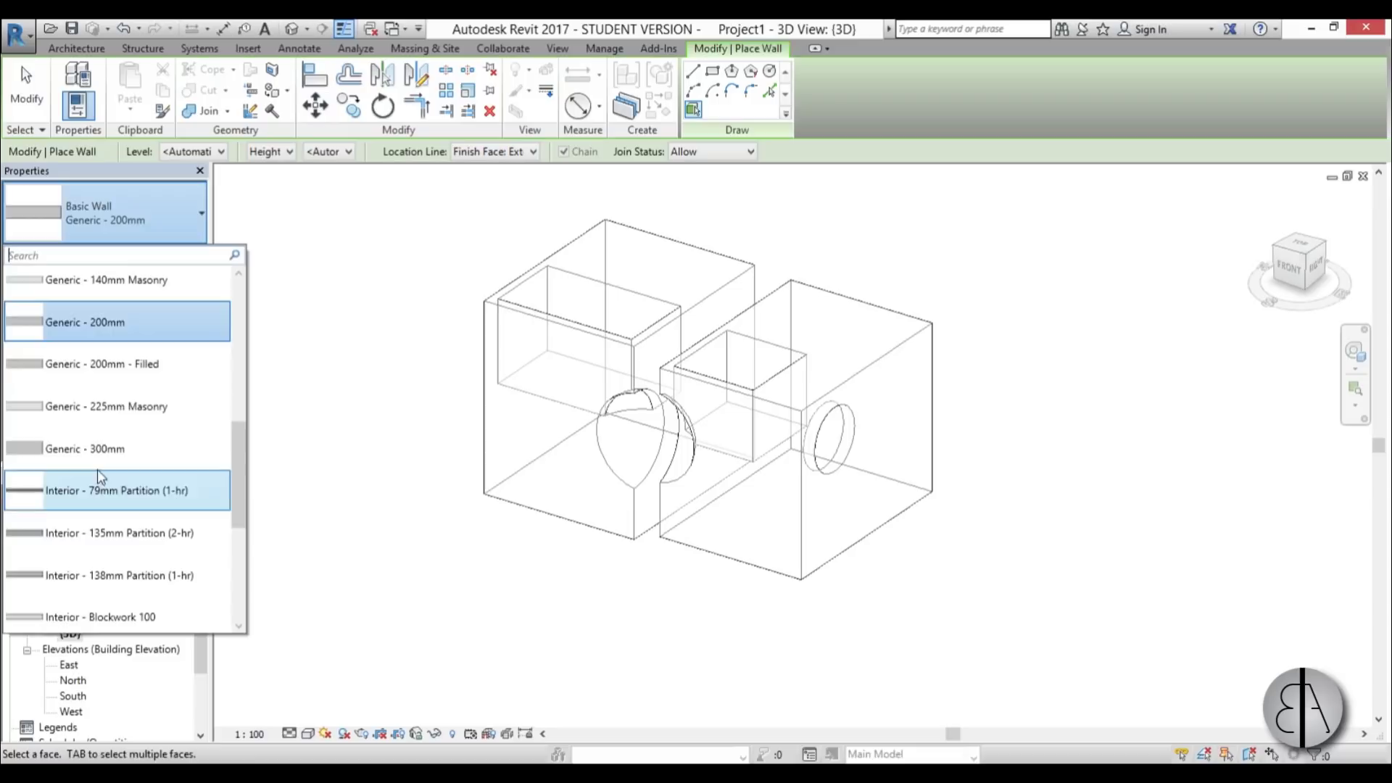
pyautogui.click(87, 448)
pyautogui.scroll(2, 620, 490)
pyautogui.scroll(2, 632, 486)
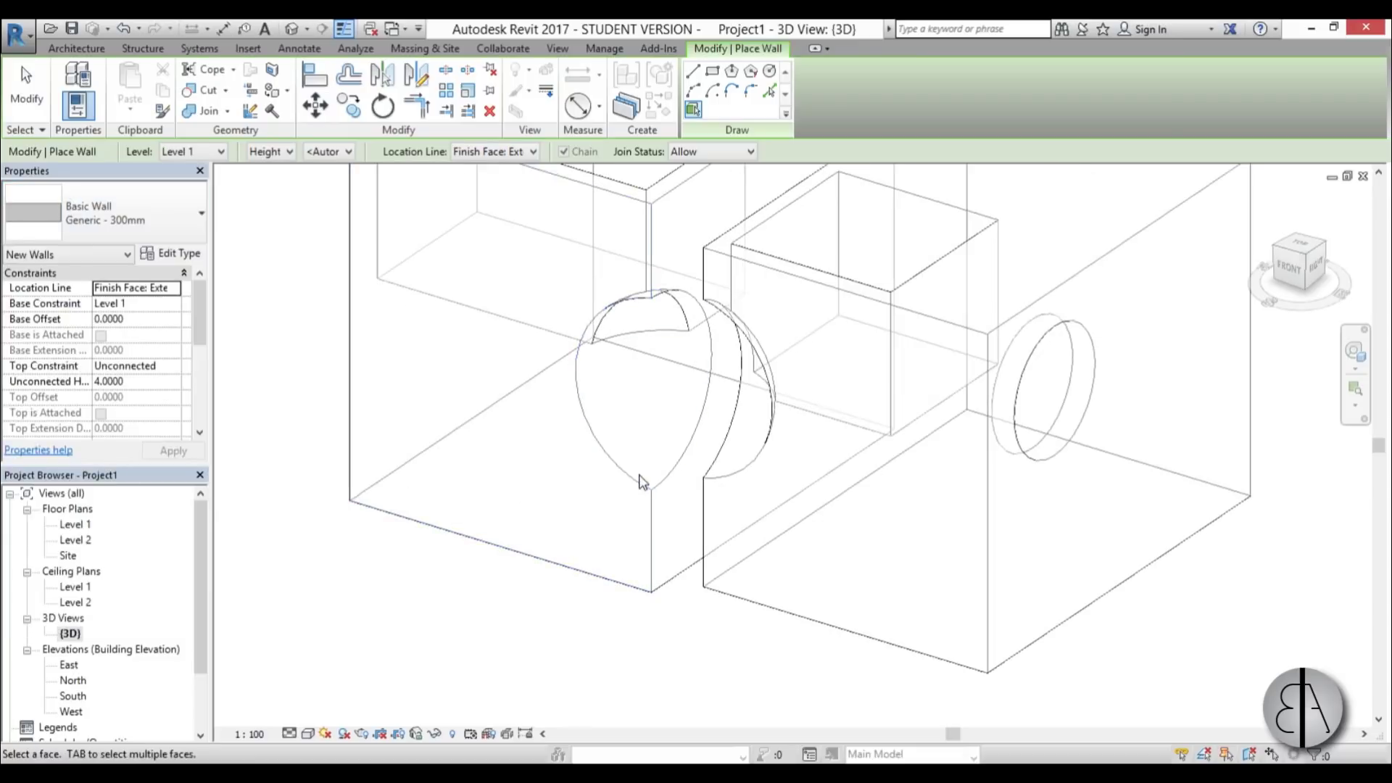
pyautogui.click(632, 567)
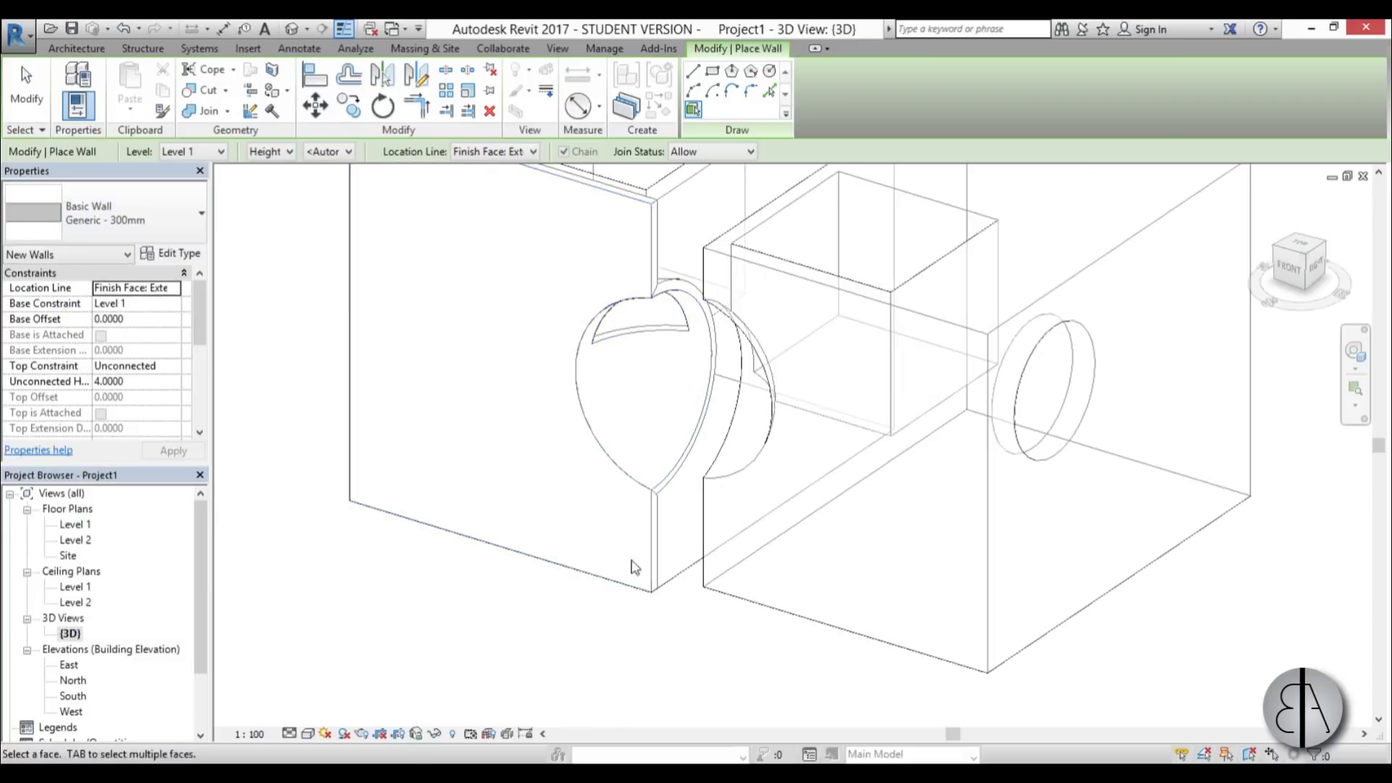
pyautogui.click(743, 593)
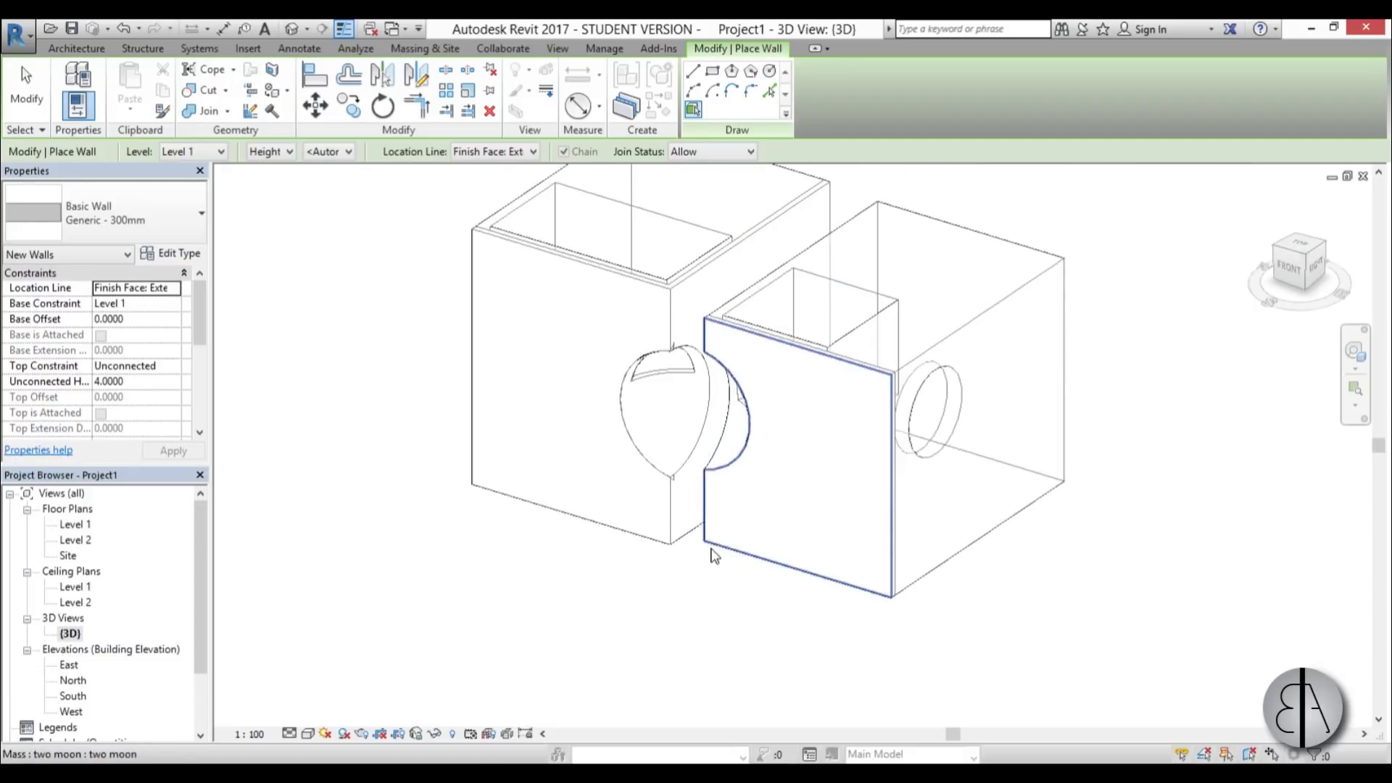
pyautogui.moveTo(713, 555)
pyautogui.keyDown('shift'); pyautogui.mouseDown(button='middle')
pyautogui.moveTo(848, 473)
pyautogui.moveTo(925, 548)
pyautogui.moveTo(776, 483)
pyautogui.mouseUp(button='middle'); pyautogui.keyUp('shift')
pyautogui.scroll(3, 776, 482)
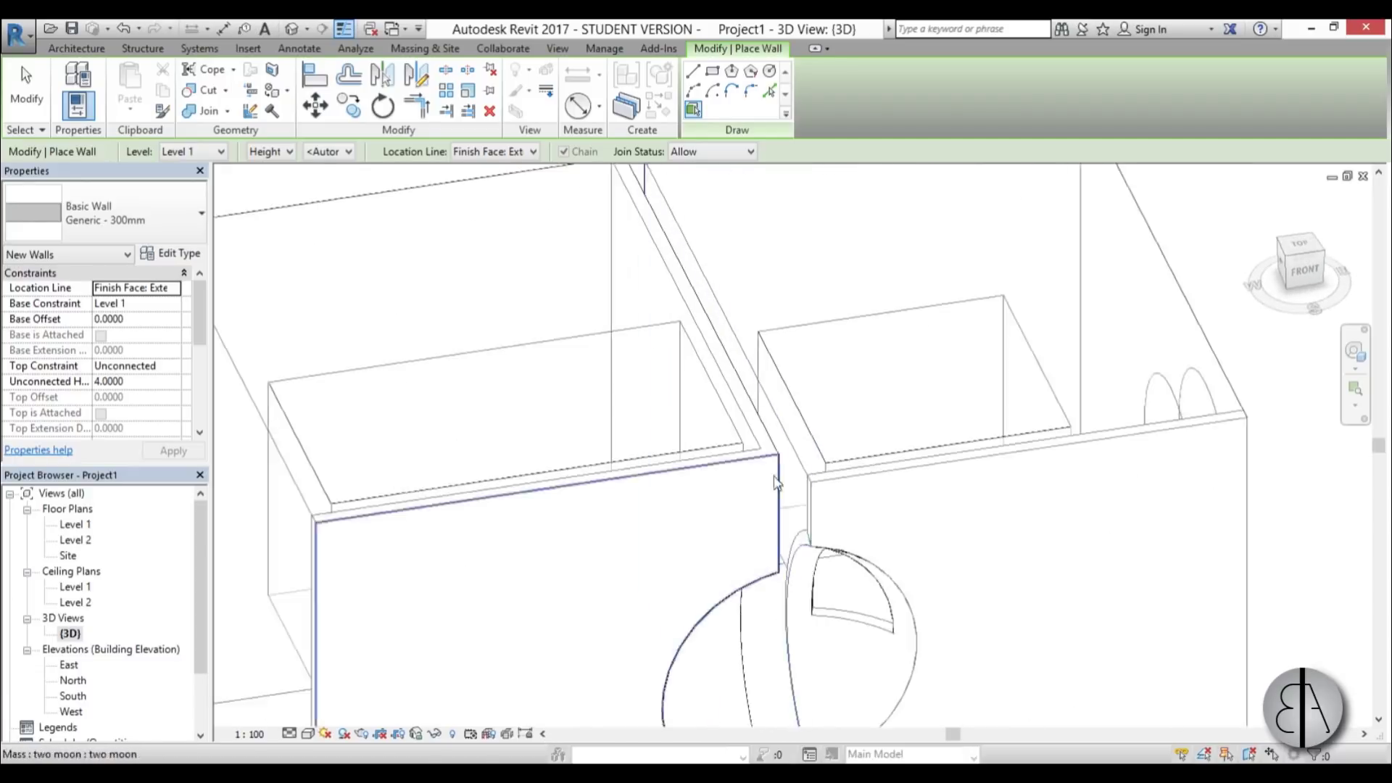
pyautogui.scroll(-1, 776, 483)
pyautogui.scroll(-3, 751, 391)
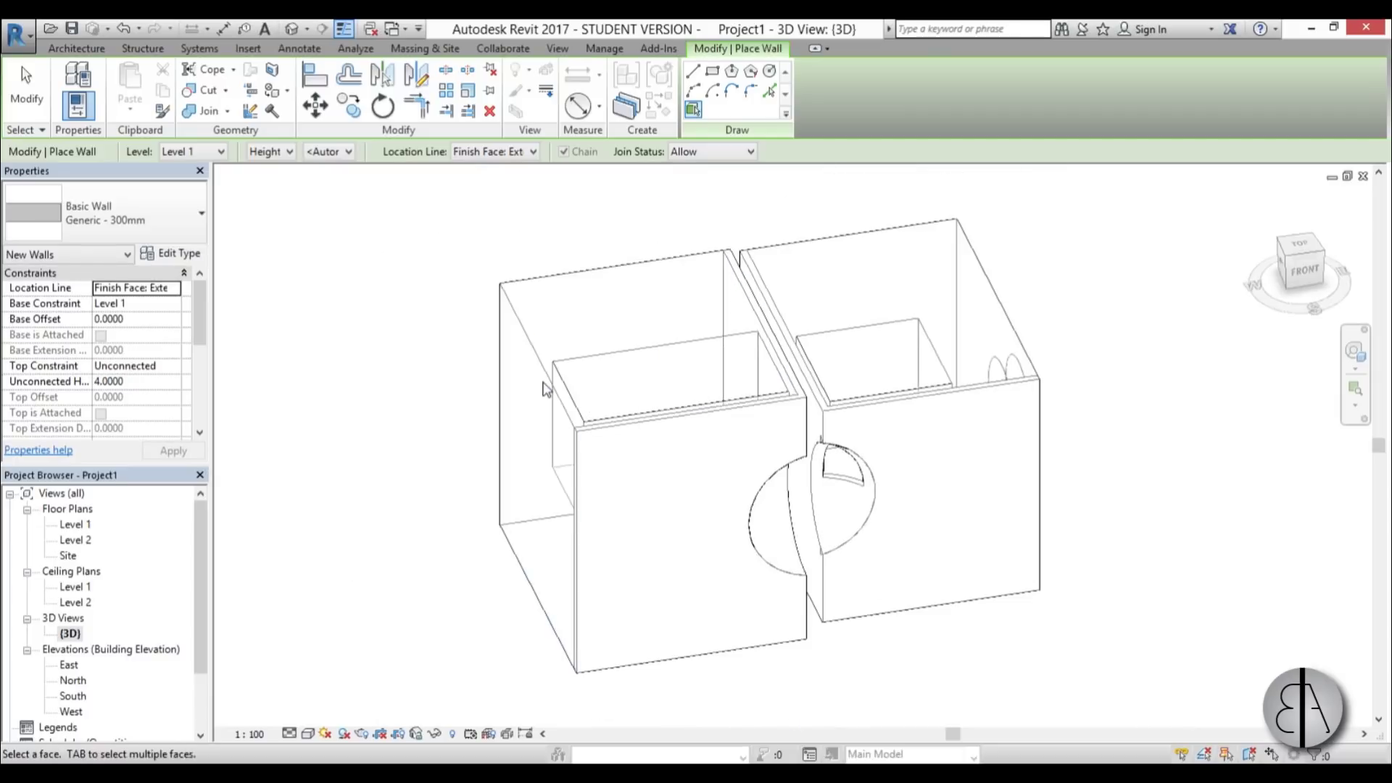
pyautogui.keyDown('shift'); pyautogui.moveTo(963, 489); pyautogui.dragTo(674, 491, button='middle'); pyautogui.keyUp('shift')
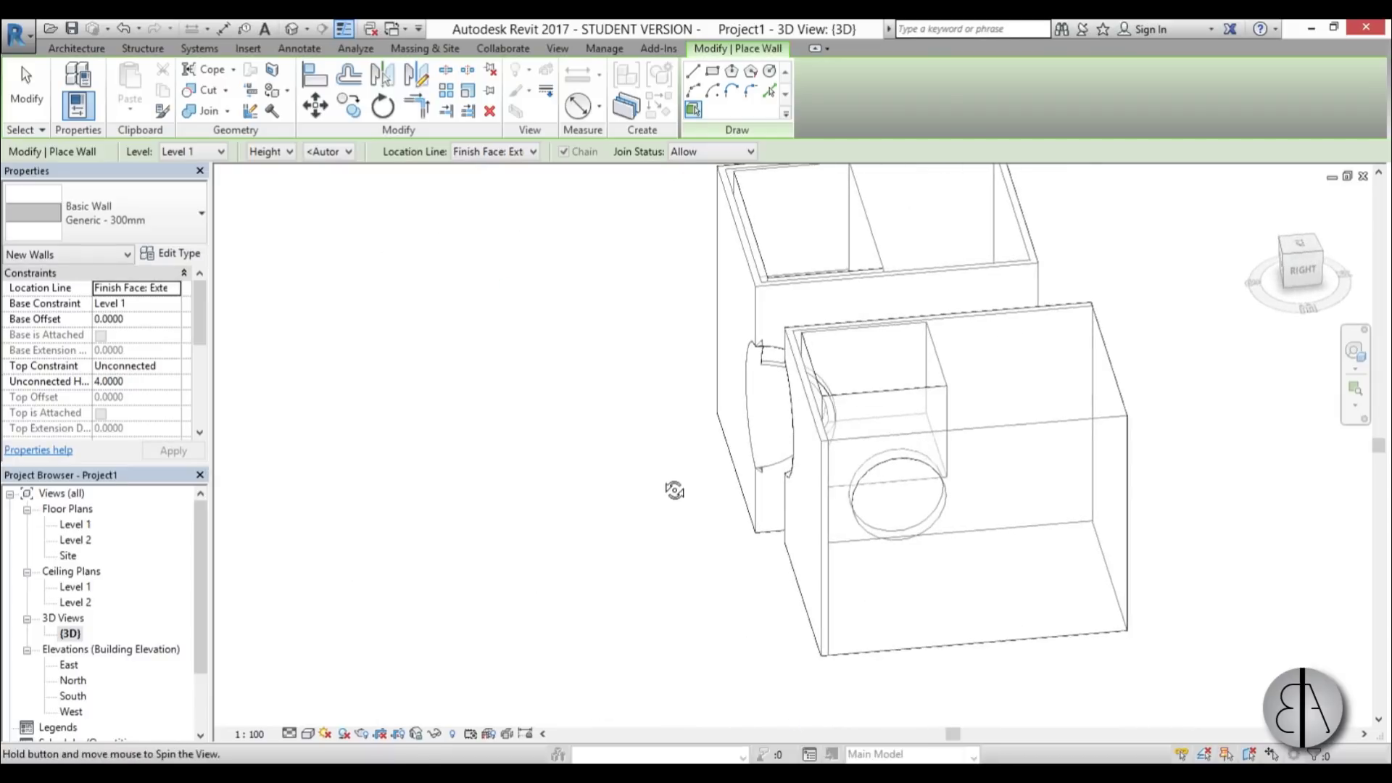
pyautogui.moveTo(901, 436)
pyautogui.keyDown('shift'); pyautogui.mouseDown(button='middle')
pyautogui.moveTo(959, 498)
pyautogui.moveTo(1060, 370)
pyautogui.mouseUp(button='middle'); pyautogui.keyUp('shift')
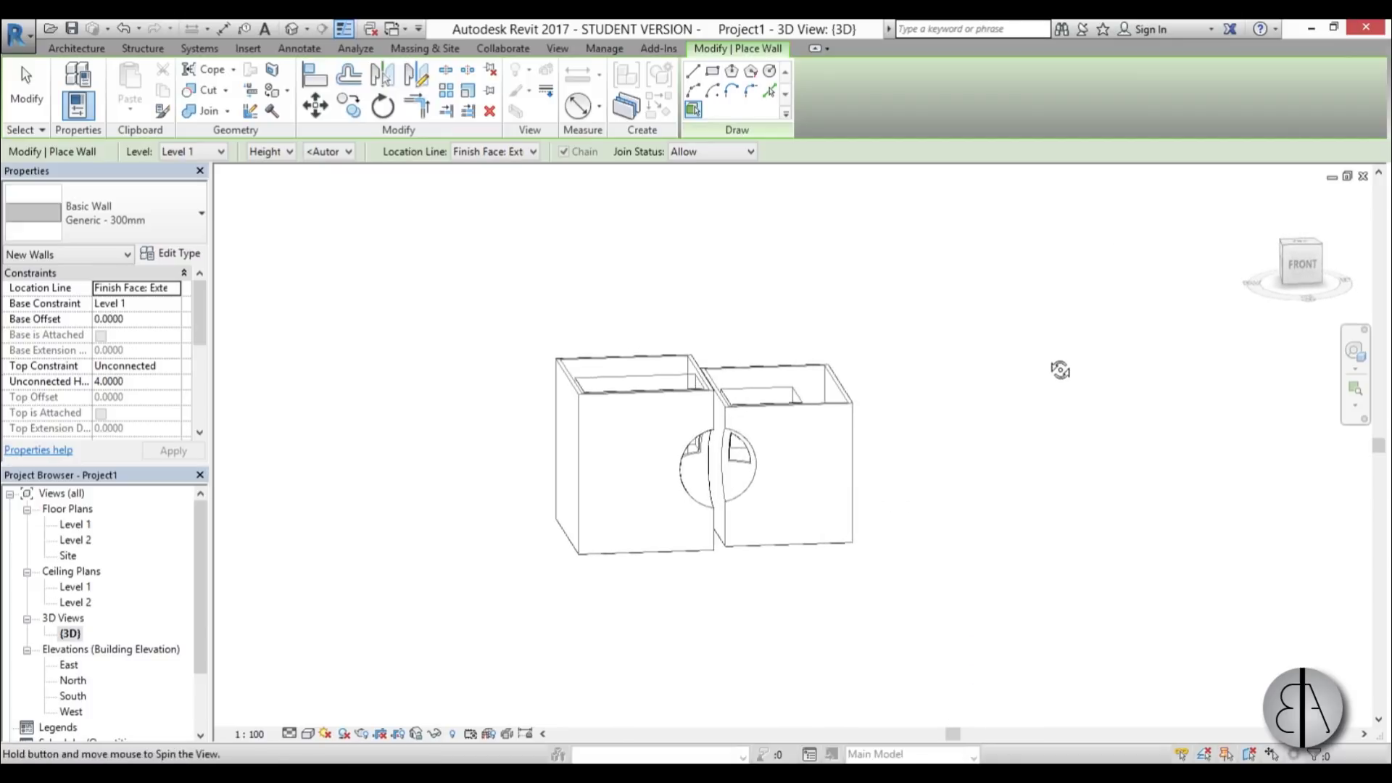
pyautogui.click(26, 87)
pyautogui.scroll(3, 725, 506)
pyautogui.scroll(2, 681, 551)
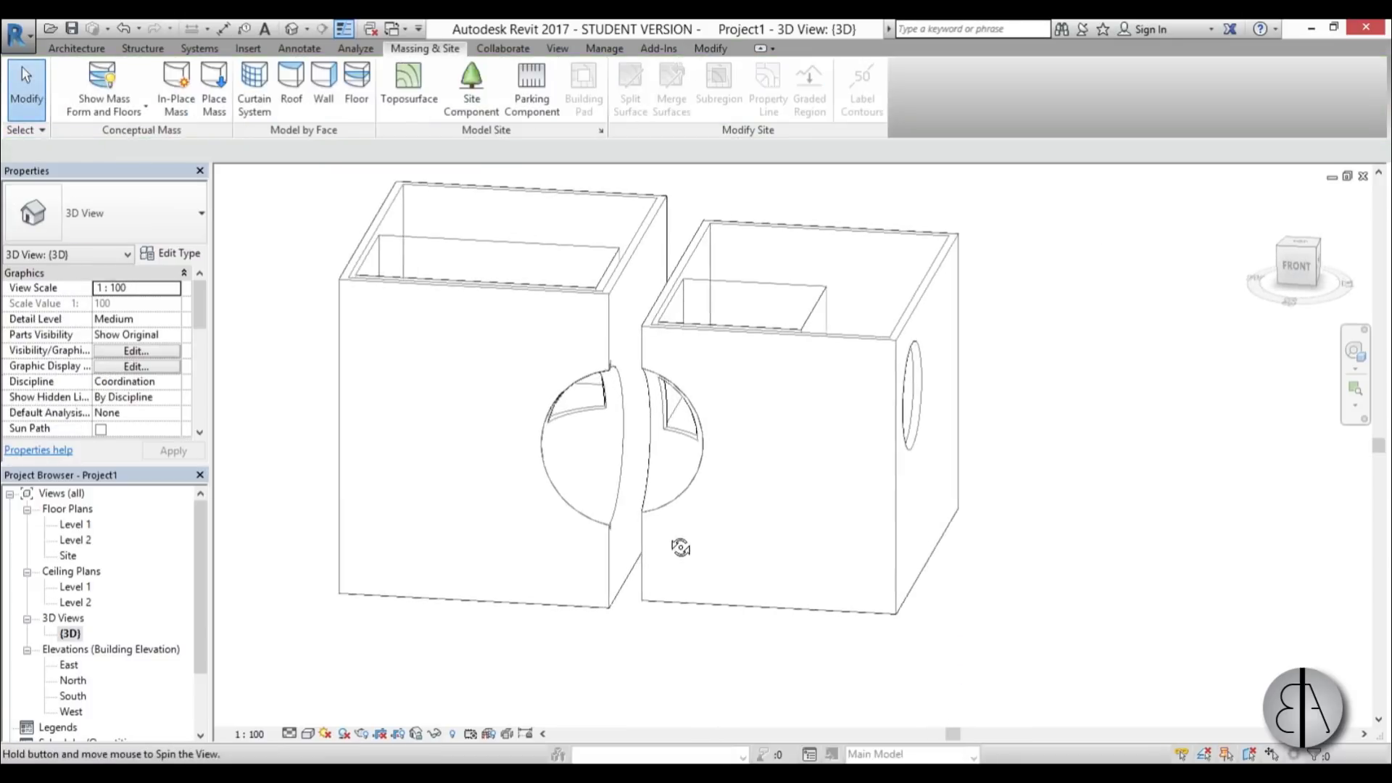
# - Switch the 3D view to a shaded visual style
pyautogui.click(307, 740)
pyautogui.click(380, 698)
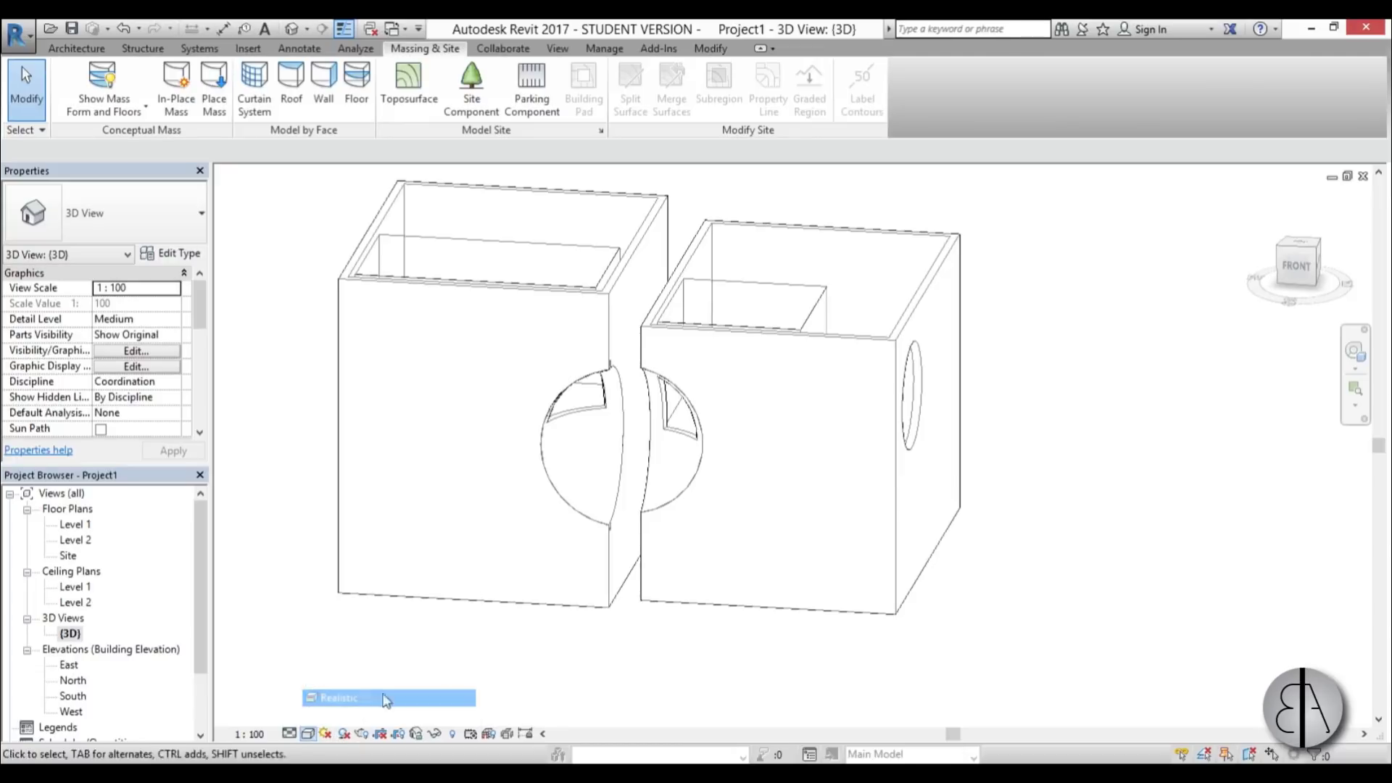
pyautogui.moveTo(658, 528)
pyautogui.keyDown('shift'); pyautogui.mouseDown(button='middle')
pyautogui.moveTo(664, 613)
pyautogui.moveTo(631, 503)
pyautogui.mouseUp(button='middle'); pyautogui.keyUp('shift')
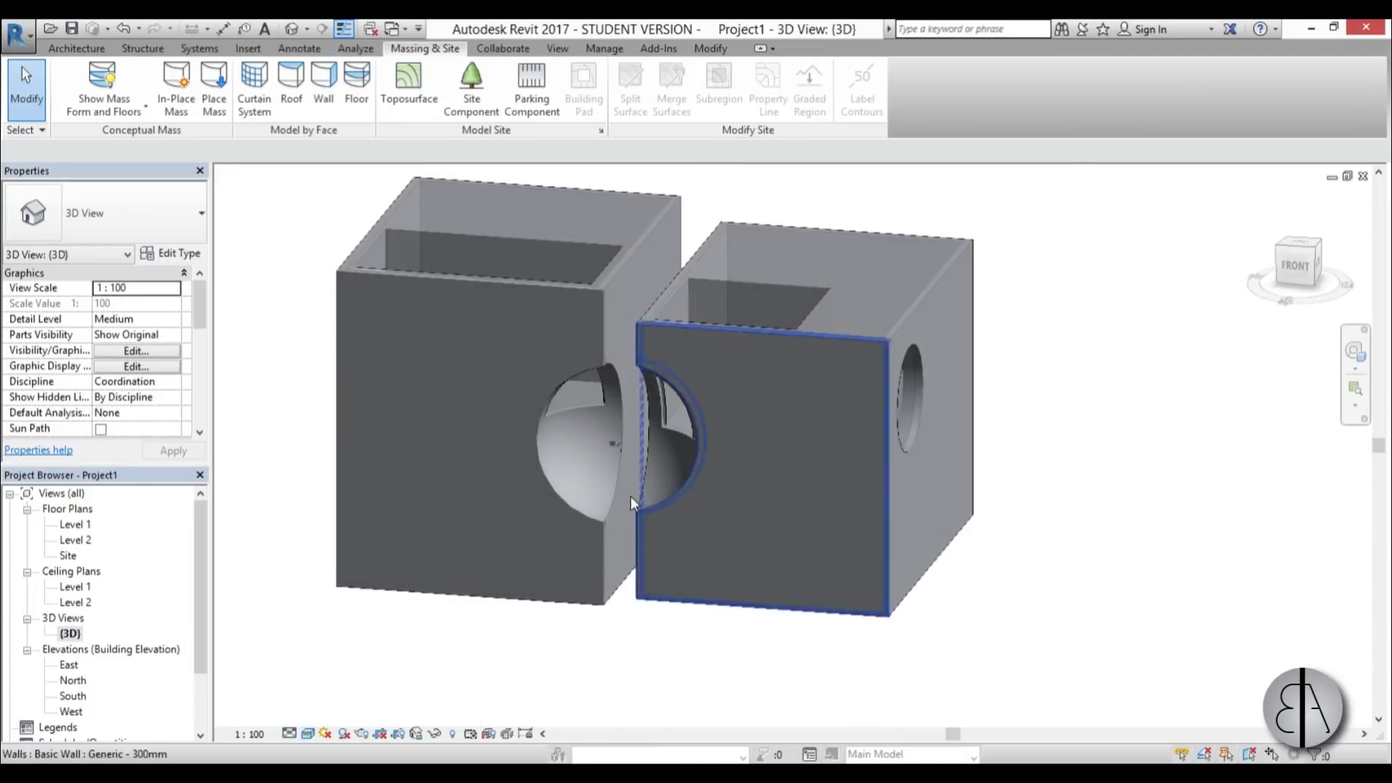
# - Set mass display to Show Mass by View Settings, hiding the mass, and inspect the walls
pyautogui.click(104, 88)
pyautogui.keyDown('shift'); pyautogui.moveTo(1108, 569); pyautogui.dragTo(705, 563, button='middle'); pyautogui.keyUp('shift')
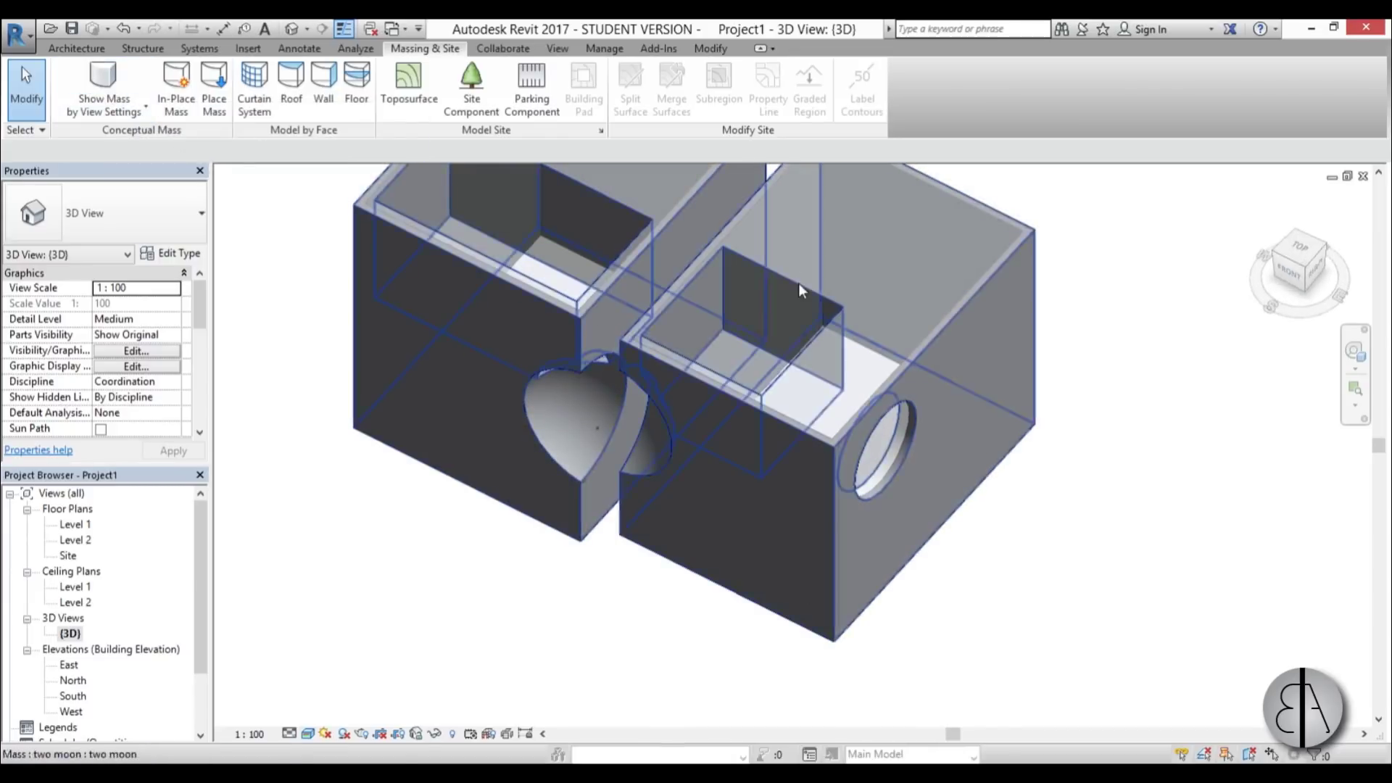
pyautogui.click(797, 287)
pyautogui.click(481, 702)
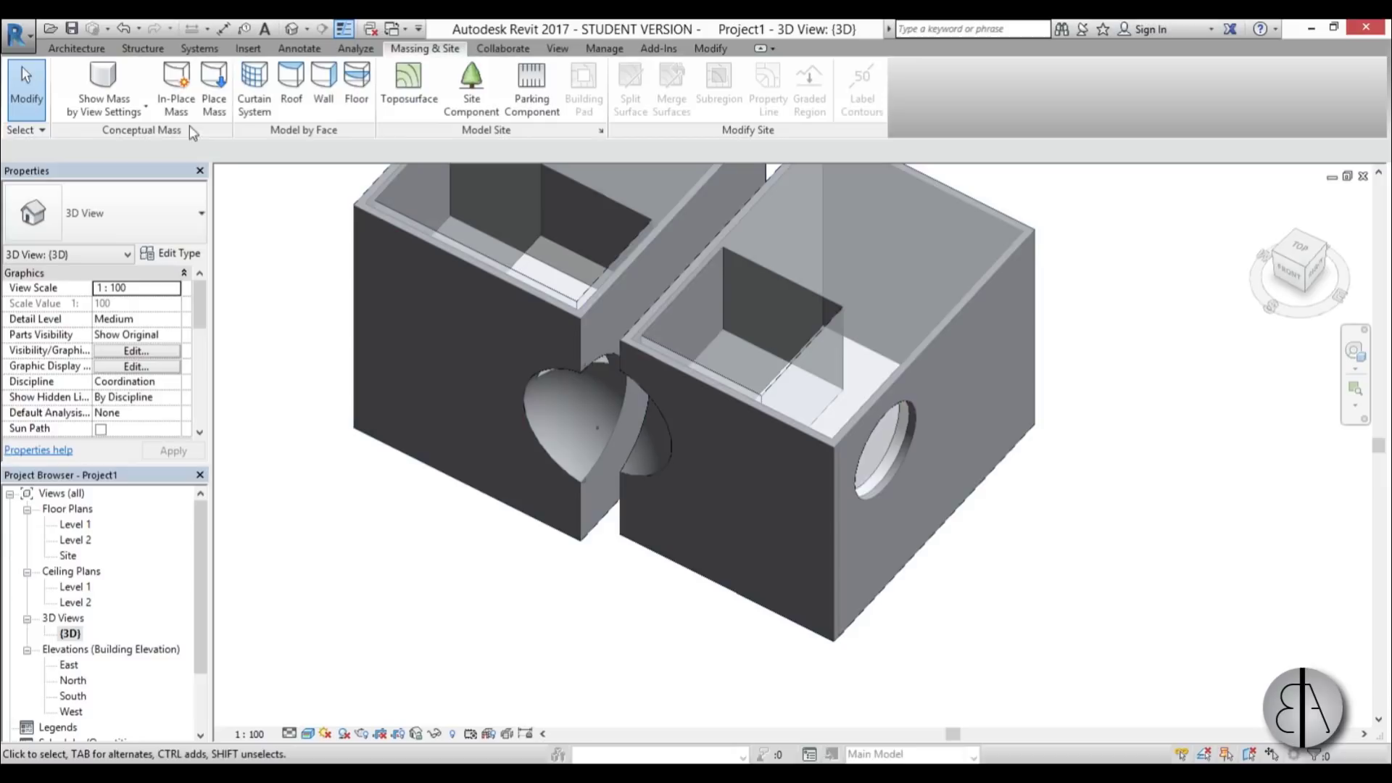
pyautogui.click(139, 112)
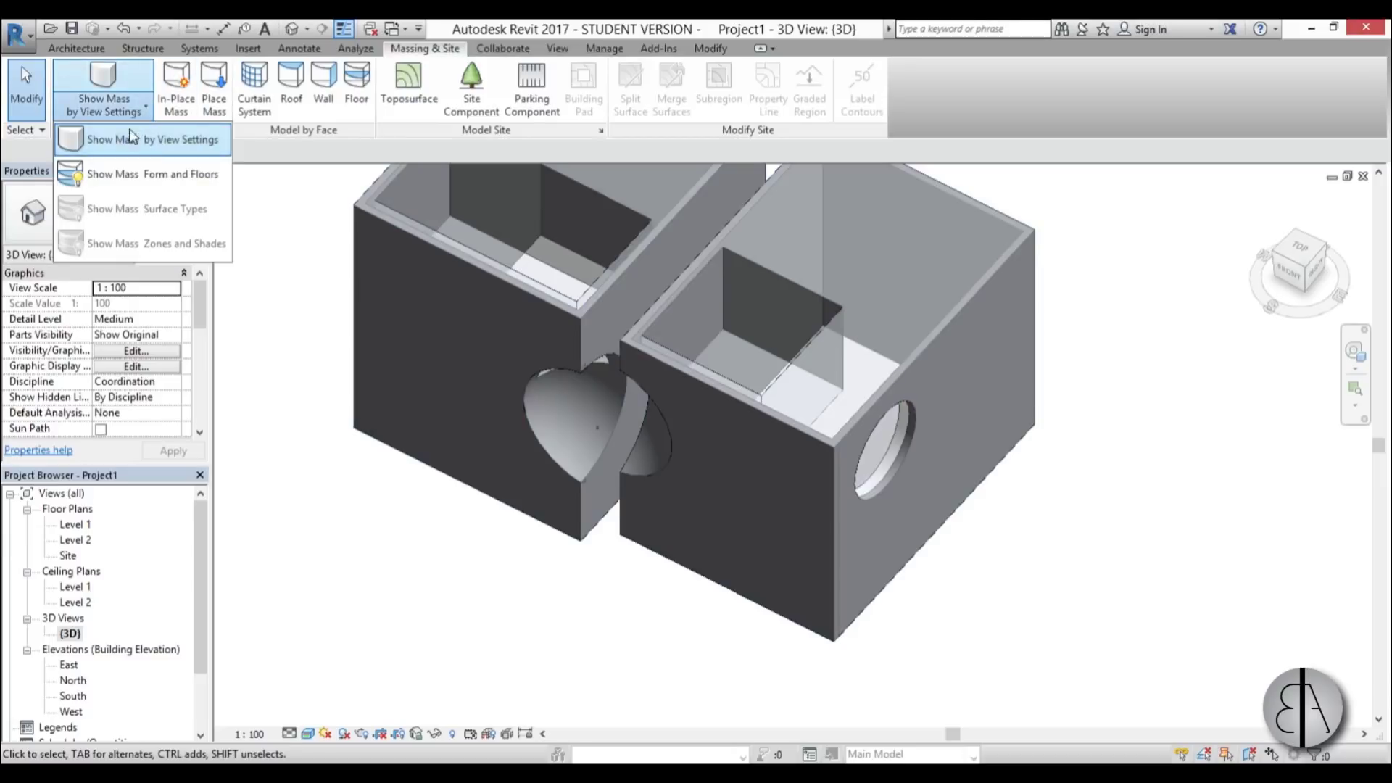
pyautogui.click(124, 140)
pyautogui.moveTo(456, 587)
pyautogui.keyDown('shift'); pyautogui.mouseDown(button='middle')
pyautogui.moveTo(567, 583)
pyautogui.moveTo(563, 384)
pyautogui.moveTo(740, 522)
pyautogui.moveTo(701, 661)
pyautogui.mouseUp(button='middle'); pyautogui.keyUp('shift')
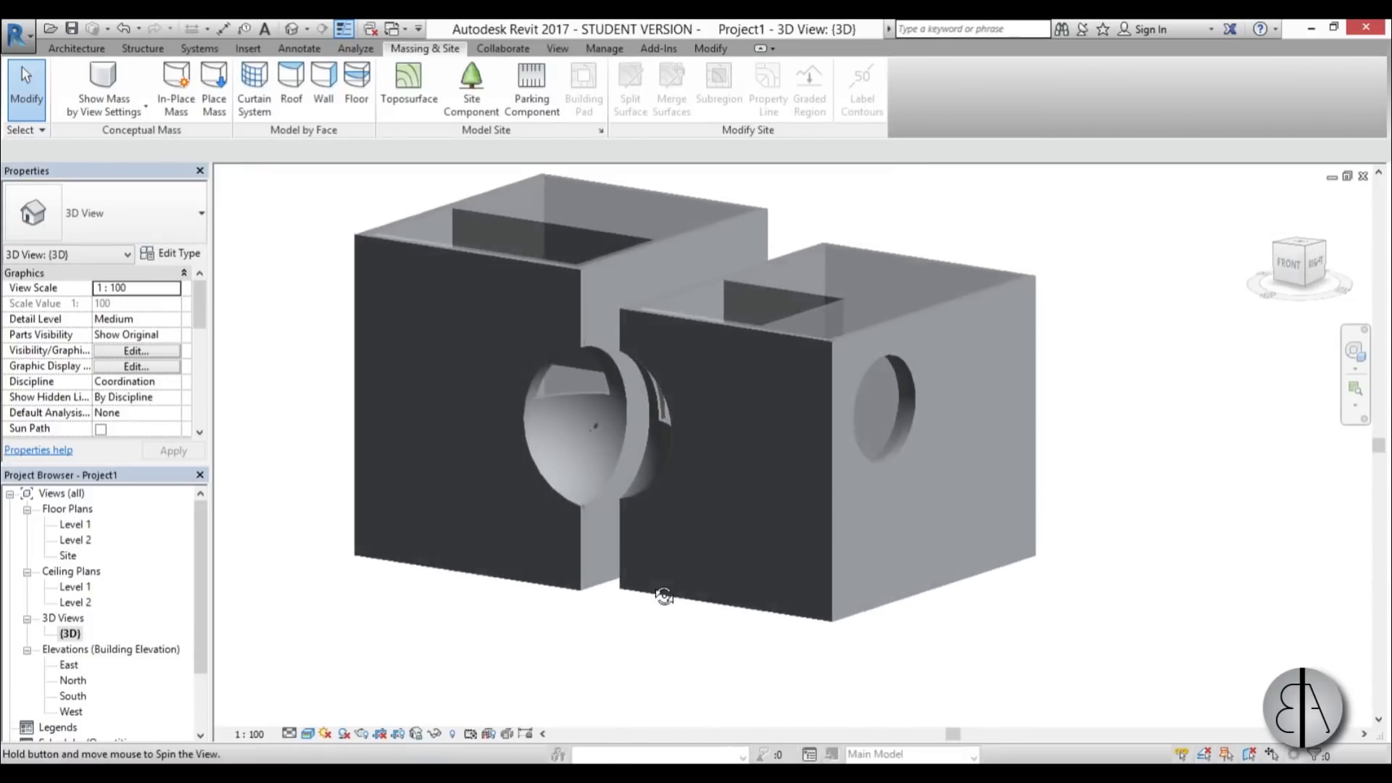